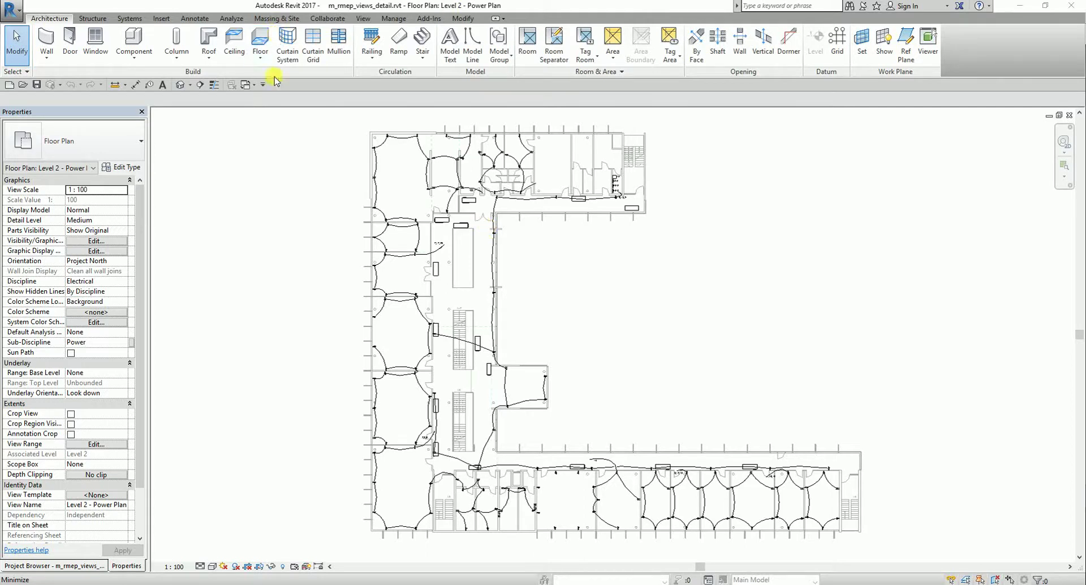
Draw a vertical section of type Detail View: Detail through the electrical room containing T-2, LP-2, PP-2 and EP-2.
{"action": "left_click", "coordinate": [194, 19]}
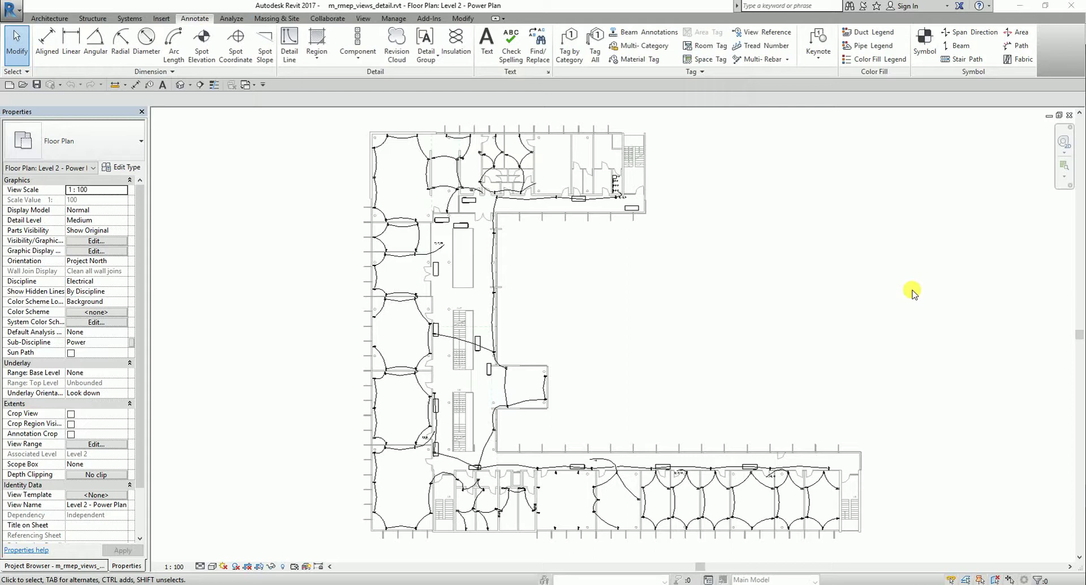
{"action": "scroll", "coordinate": [634, 170], "scroll_direction": "up", "scroll_amount": 2}
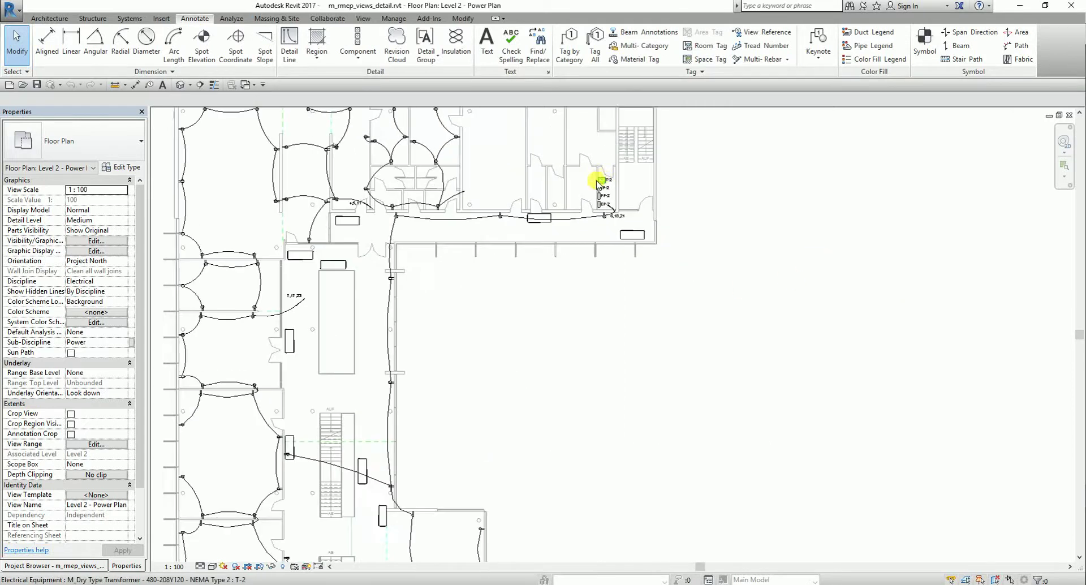
{"action": "scroll", "coordinate": [596, 184], "scroll_direction": "up", "scroll_amount": 6}
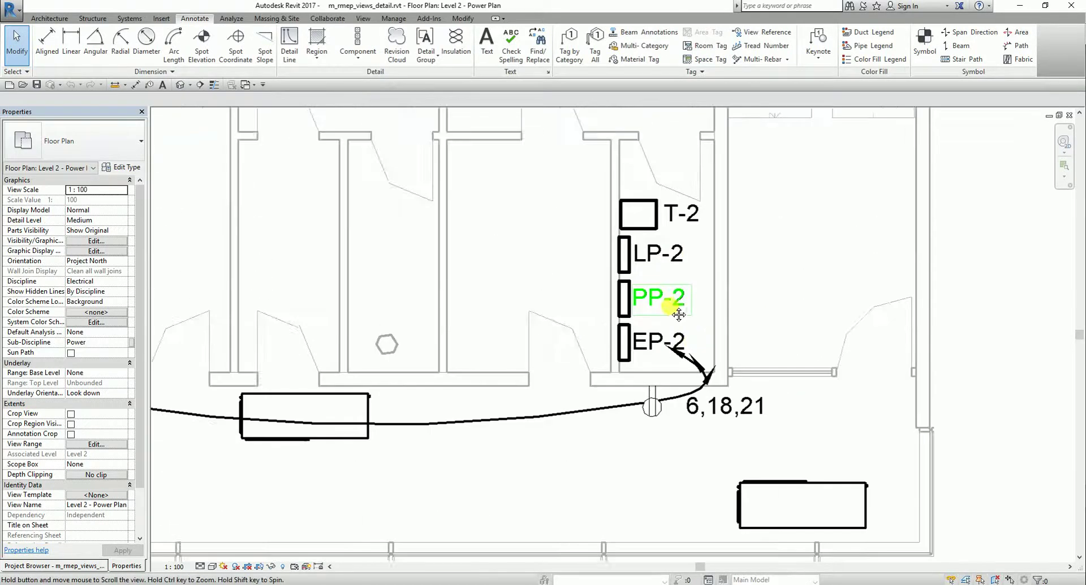
{"action": "scroll", "coordinate": [678, 314], "scroll_direction": "down", "scroll_amount": 1}
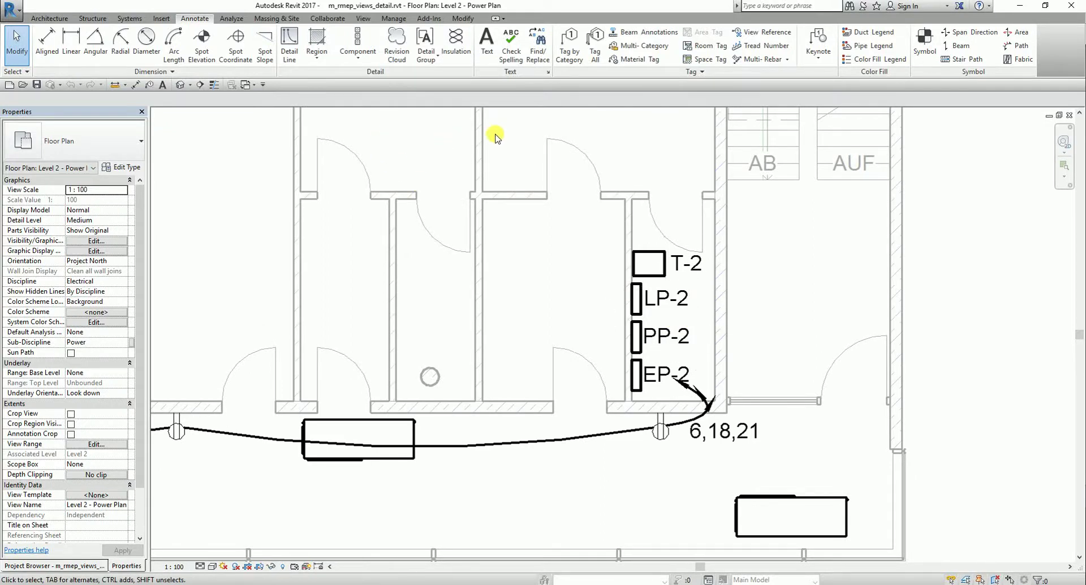
{"action": "left_click", "coordinate": [201, 85]}
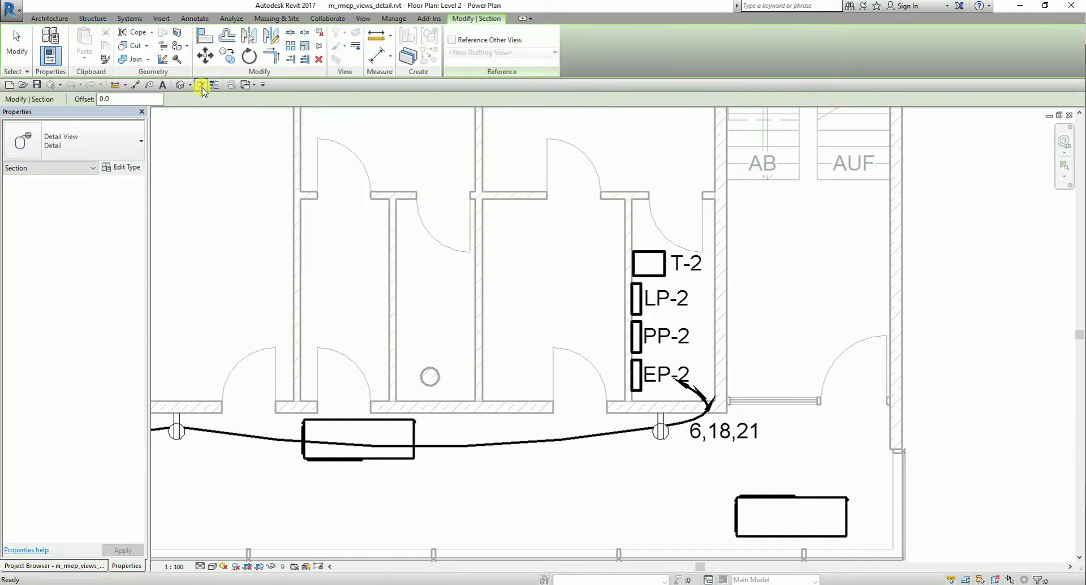
{"action": "left_click", "coordinate": [92, 144]}
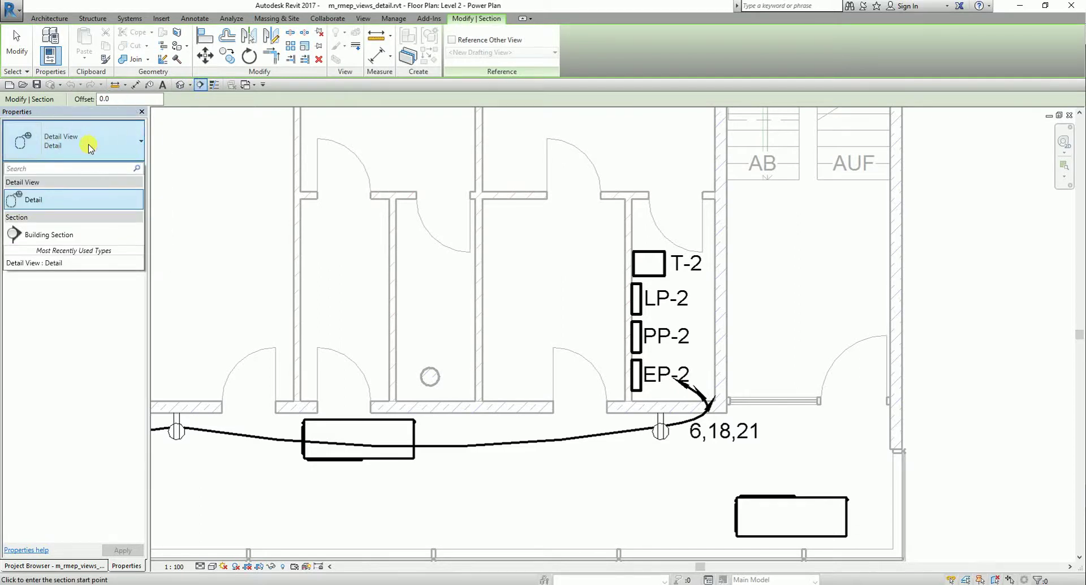
{"action": "left_click", "coordinate": [52, 205]}
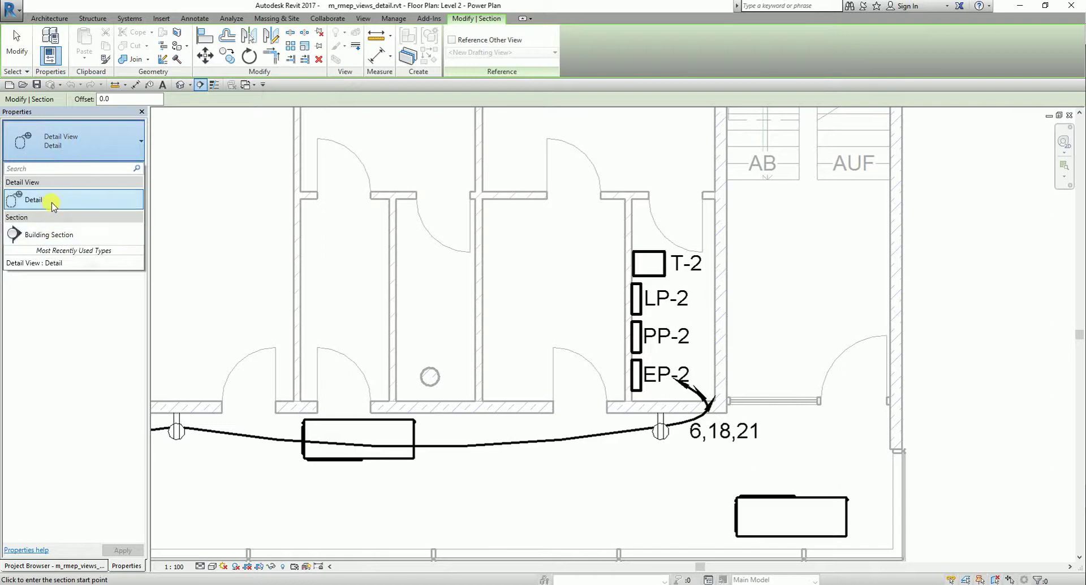
{"action": "left_click", "coordinate": [52, 205]}
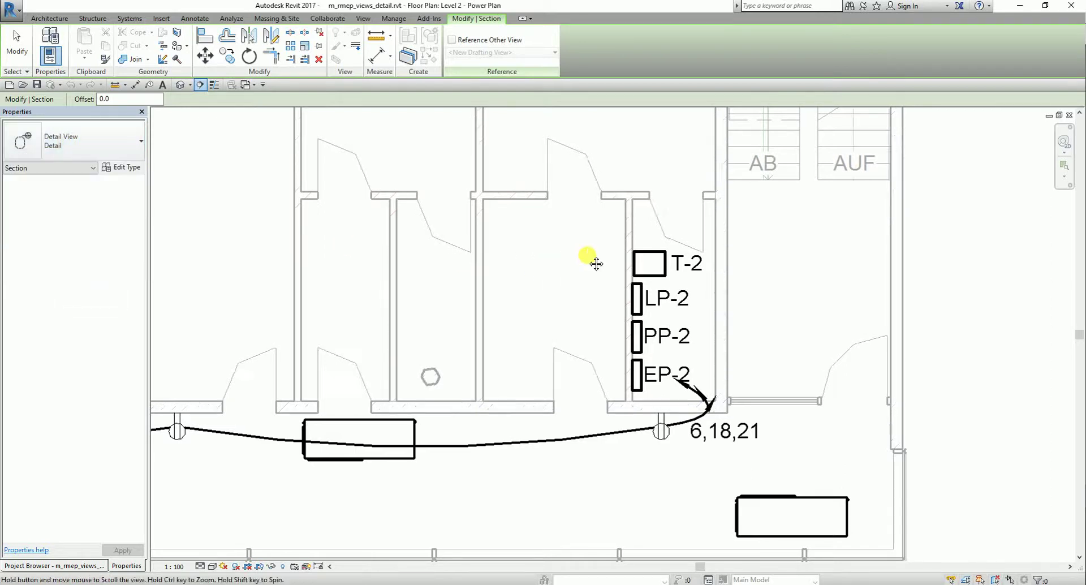
{"action": "left_click", "coordinate": [676, 159]}
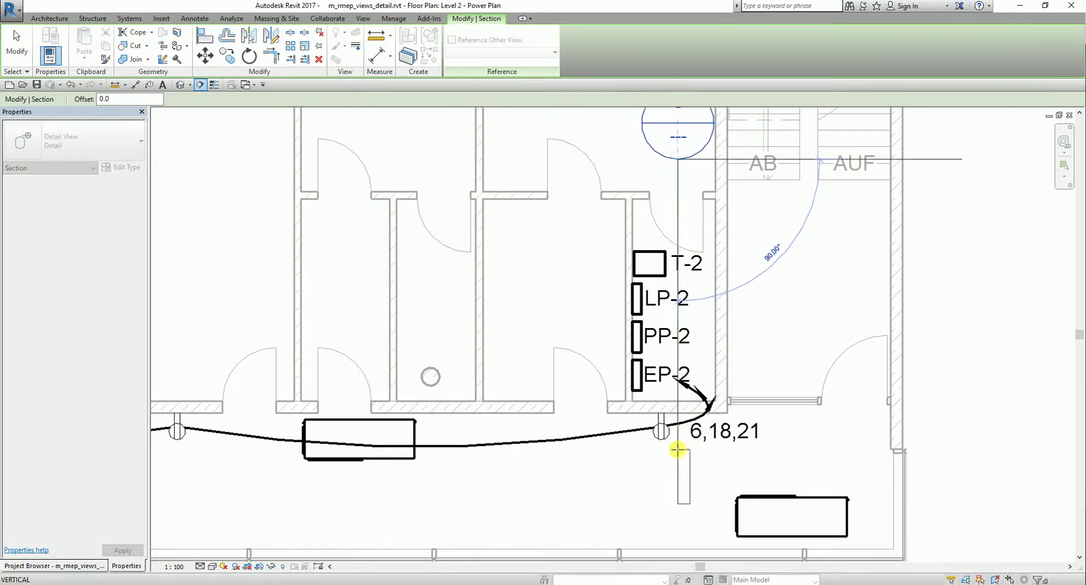
{"action": "left_click", "coordinate": [677, 456]}
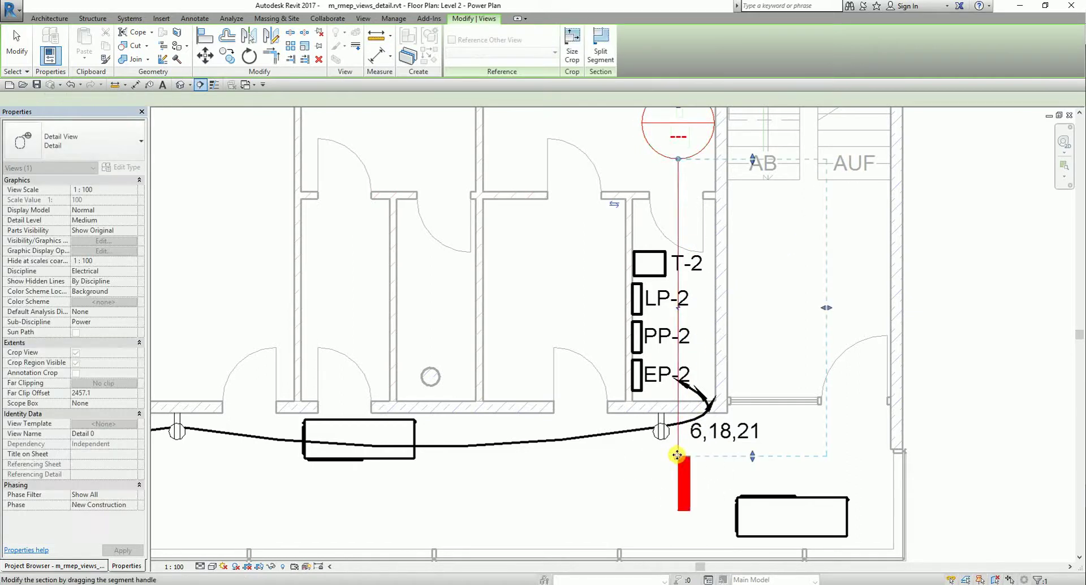
{"action": "key", "text": "Escape"}
Flip the section to face the electrical equipment and extend its far clip offset to about 3693 mm.
{"action": "scroll", "coordinate": [678, 413], "scroll_direction": "down", "scroll_amount": 2}
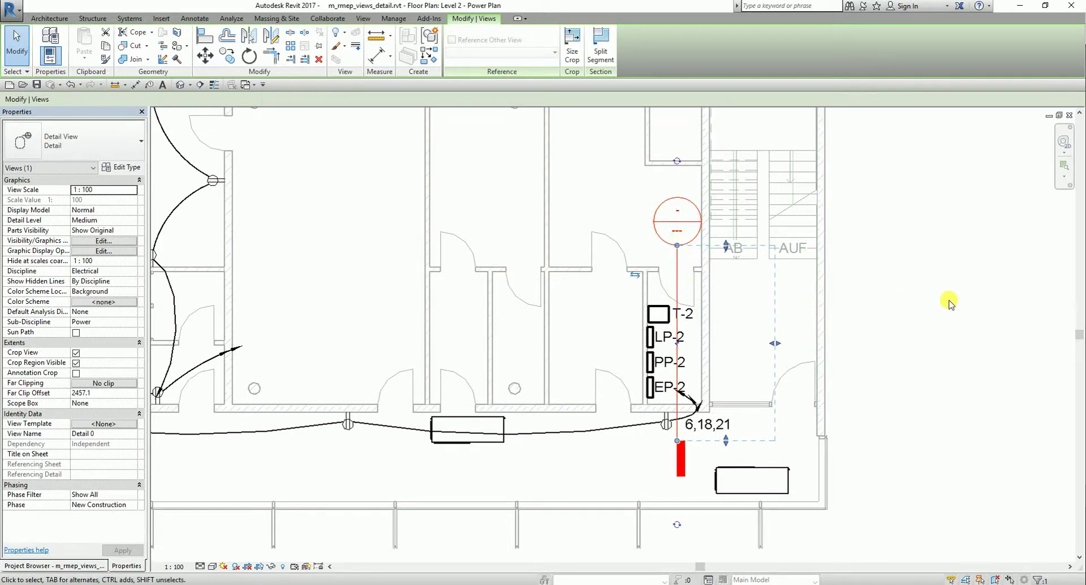
{"action": "left_click", "coordinate": [635, 278]}
{"action": "left_click", "coordinate": [636, 277]}
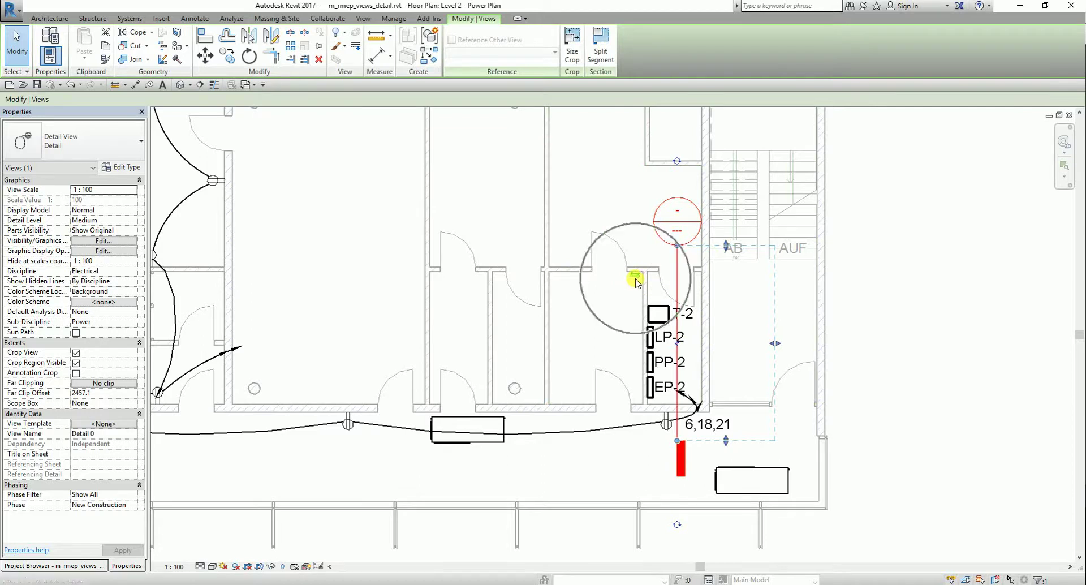
{"action": "left_click", "coordinate": [635, 278]}
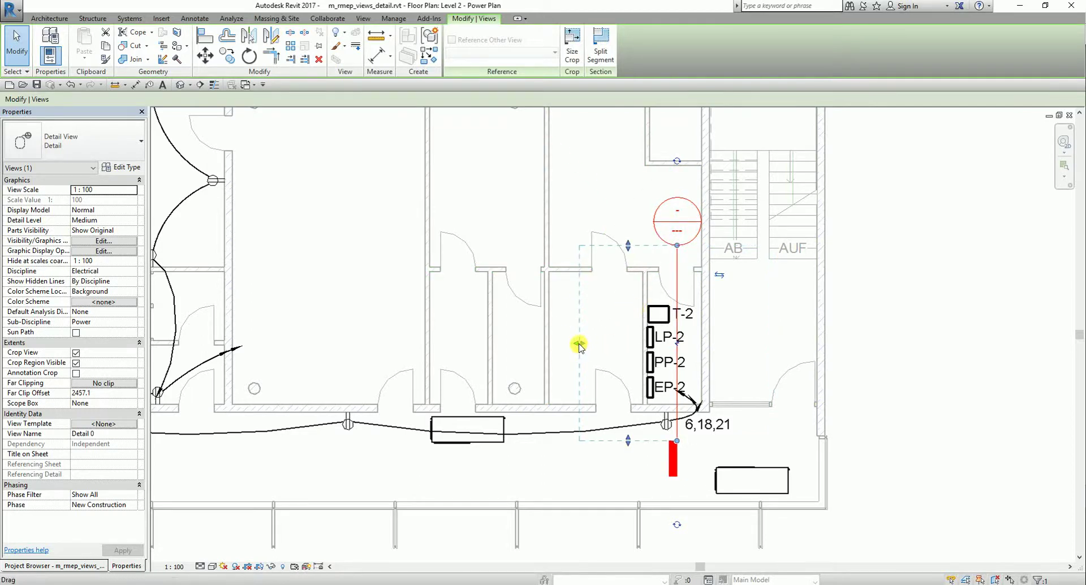
{"action": "left_click_drag", "start_coordinate": [579, 343], "coordinate": [530, 347]}
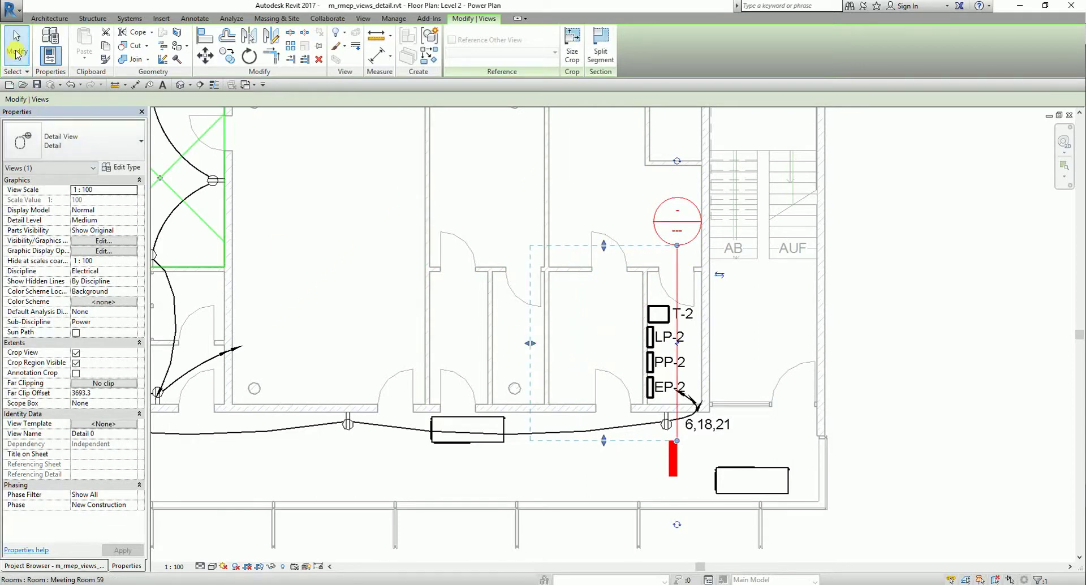
{"action": "left_click", "coordinate": [17, 45]}
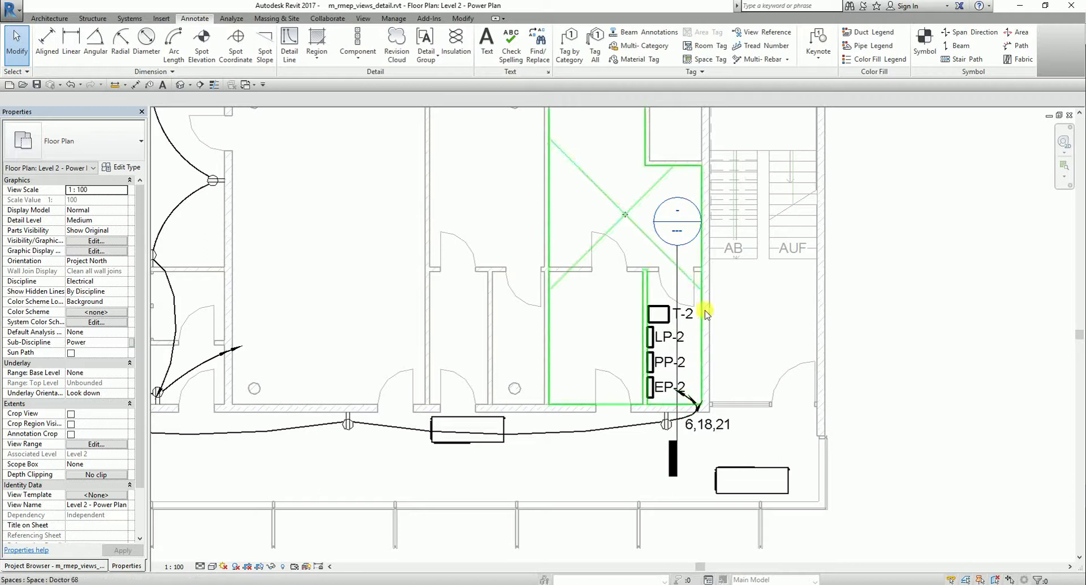
Open the detail view defined by the new section.
{"action": "double_click", "coordinate": [687, 242]}
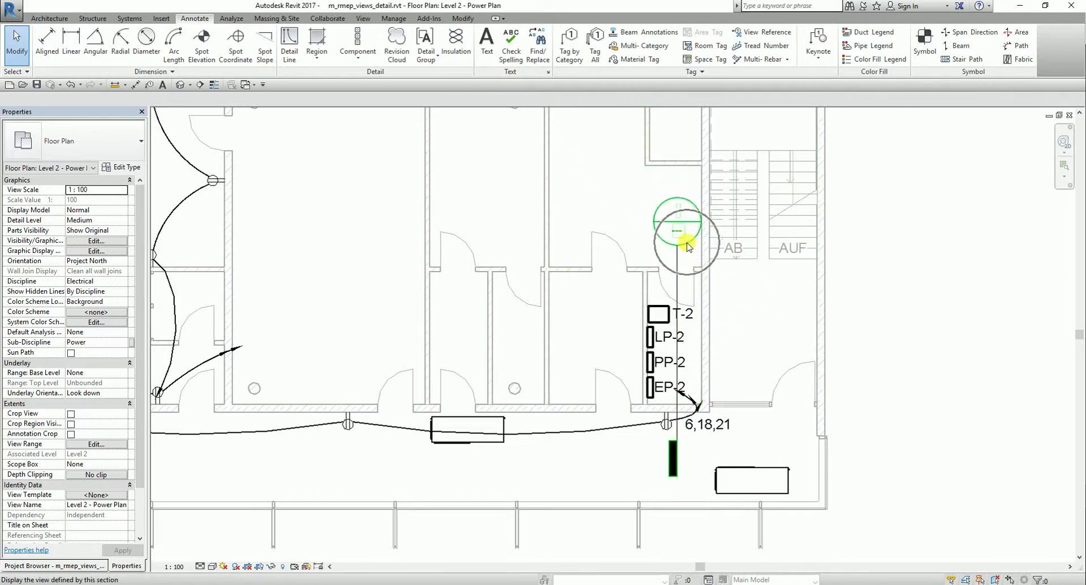
{"action": "double_click", "coordinate": [686, 242]}
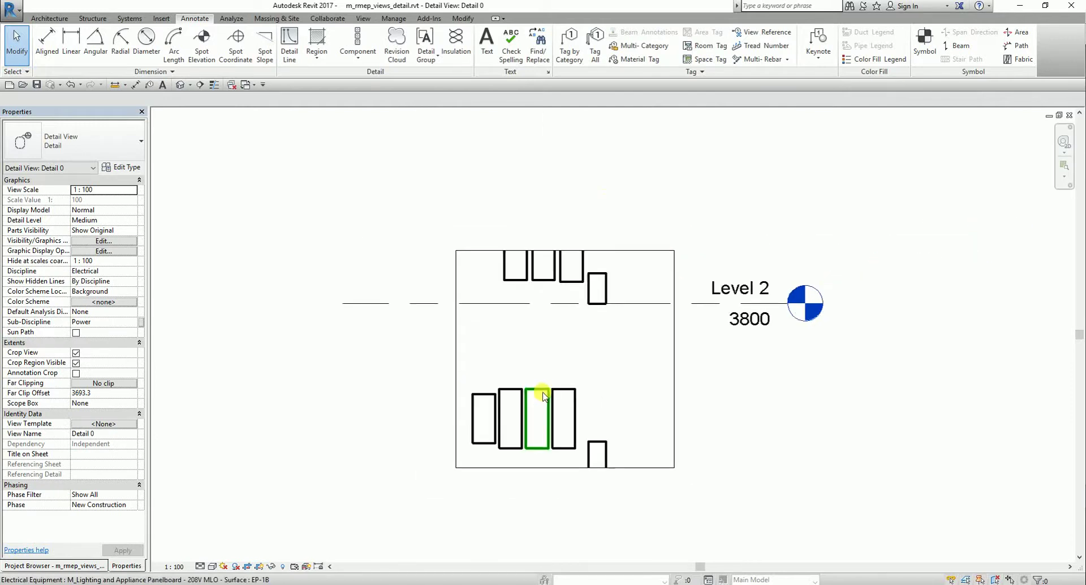
{"action": "scroll", "coordinate": [542, 394], "scroll_direction": "down", "scroll_amount": 1}
{"action": "middle_click_drag", "start_coordinate": [586, 400], "coordinate": [596, 362]}
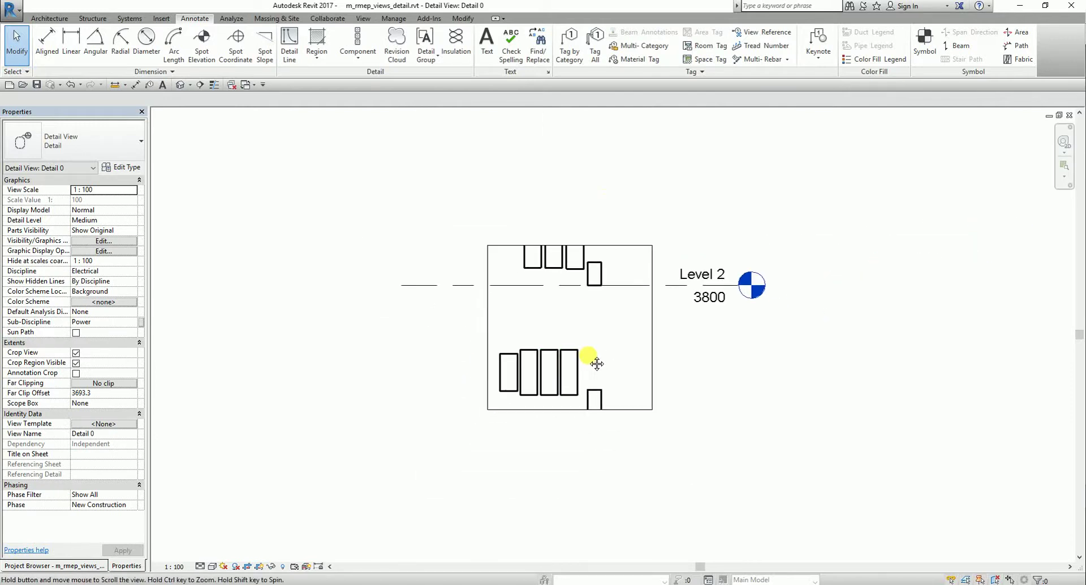
Rename the Detail 0 view among the electrical power detail views as Electrical Riser Diagram.
{"action": "left_click", "coordinate": [83, 565]}
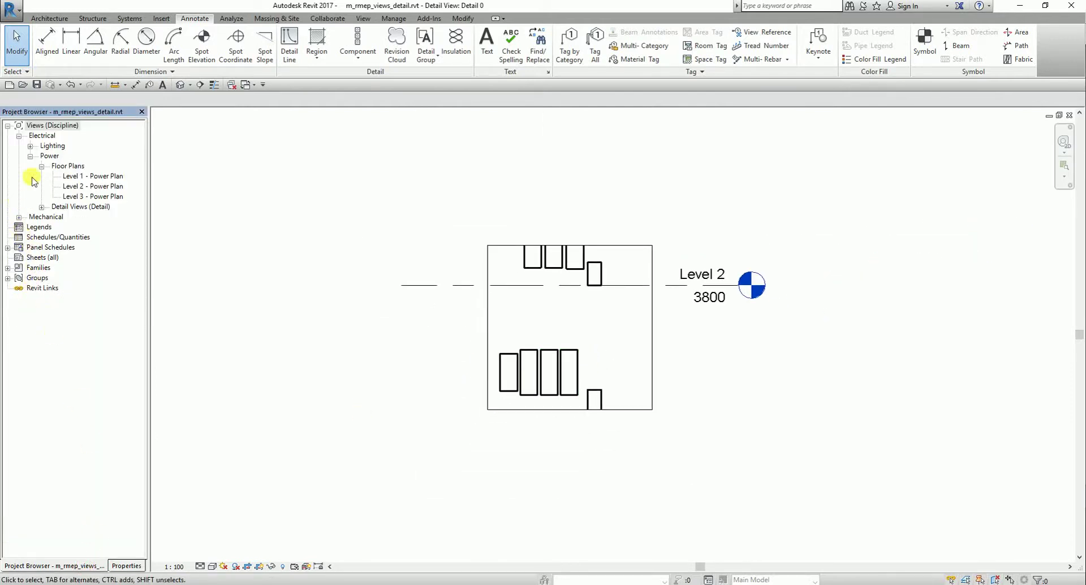
{"action": "left_click", "coordinate": [19, 218]}
{"action": "left_click", "coordinate": [31, 227]}
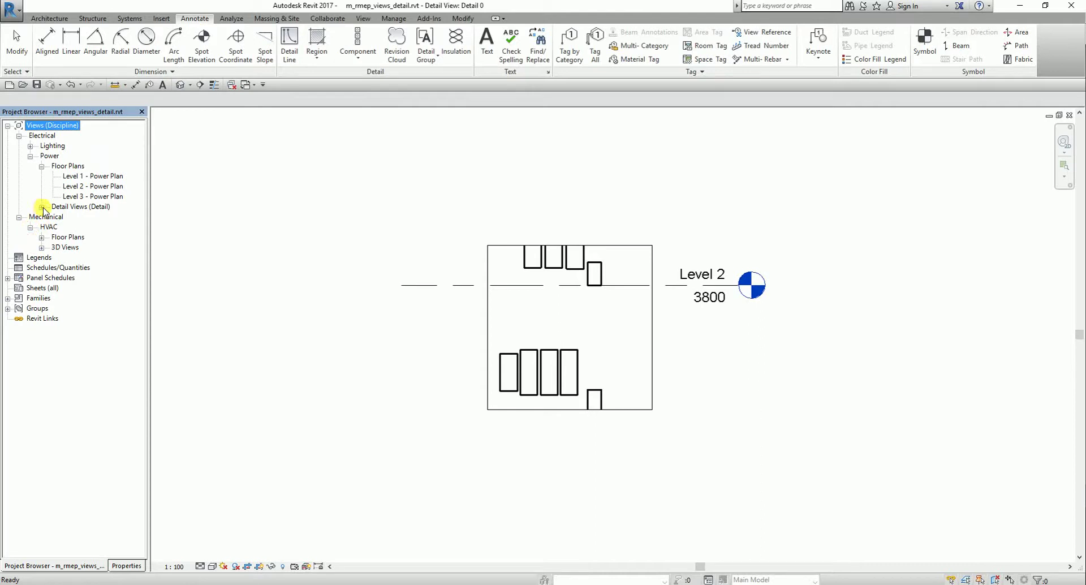
{"action": "left_click", "coordinate": [42, 207]}
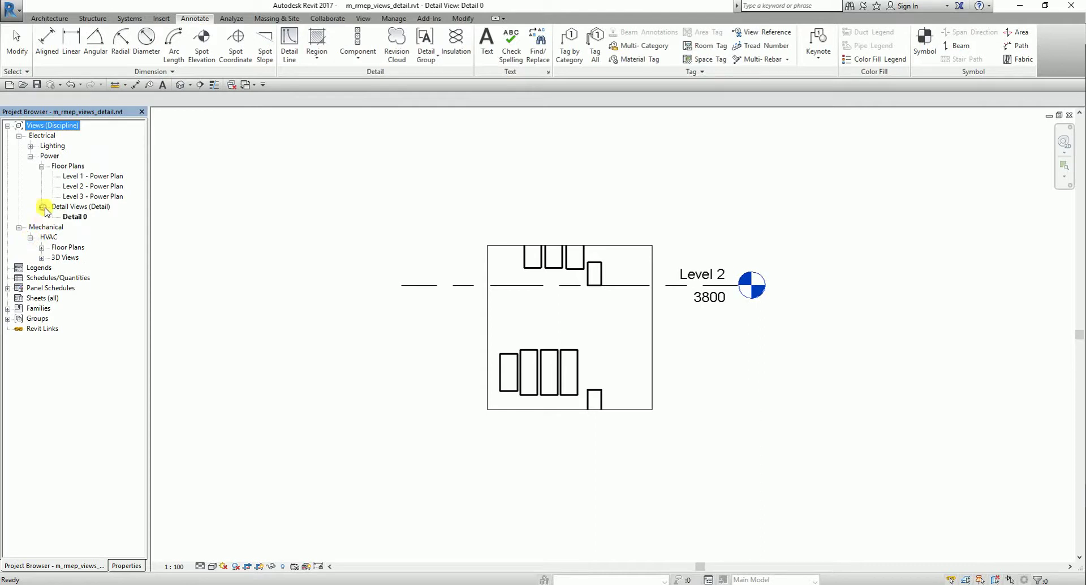
{"action": "left_click", "coordinate": [19, 226]}
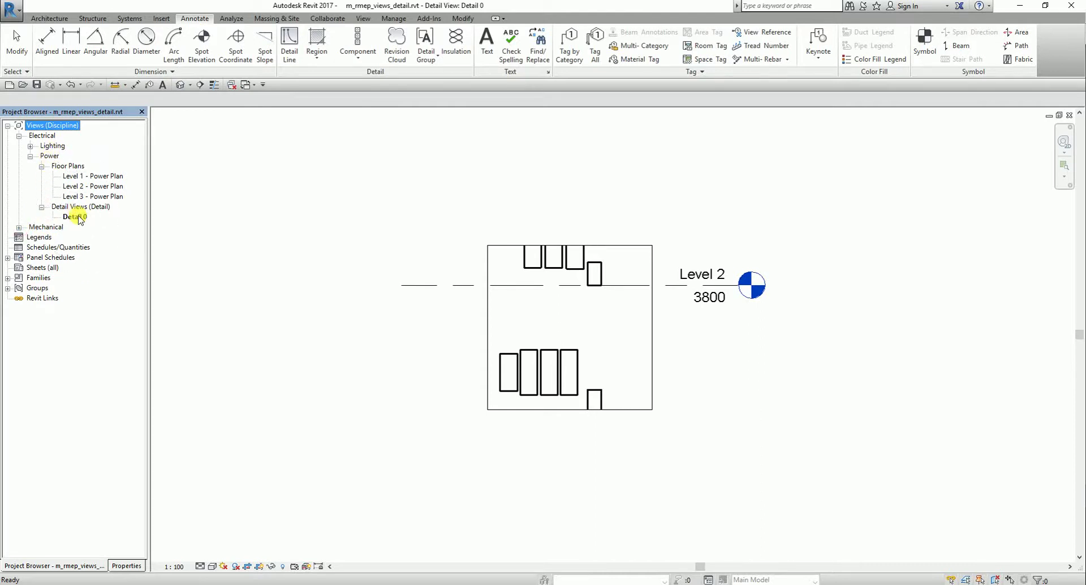
{"action": "key", "text": "ctrl"}
{"action": "key", "text": "ctrl"}
{"action": "right_click", "coordinate": [80, 221]}
{"action": "left_click", "coordinate": [132, 380]}
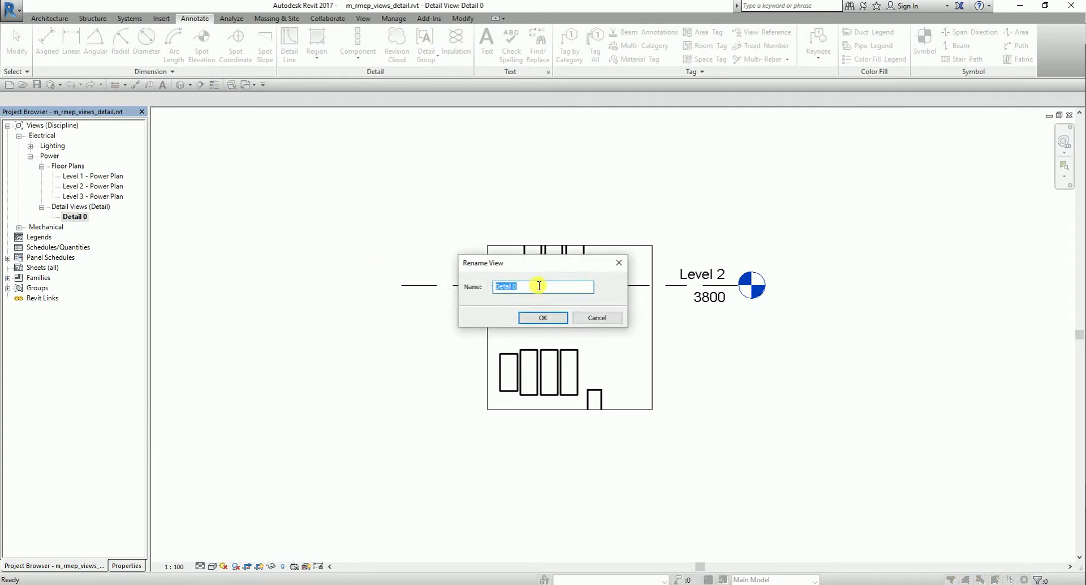
{"action": "type", "text": "Electrical Riser Diagram"}
{"action": "left_click", "coordinate": [550, 323]}
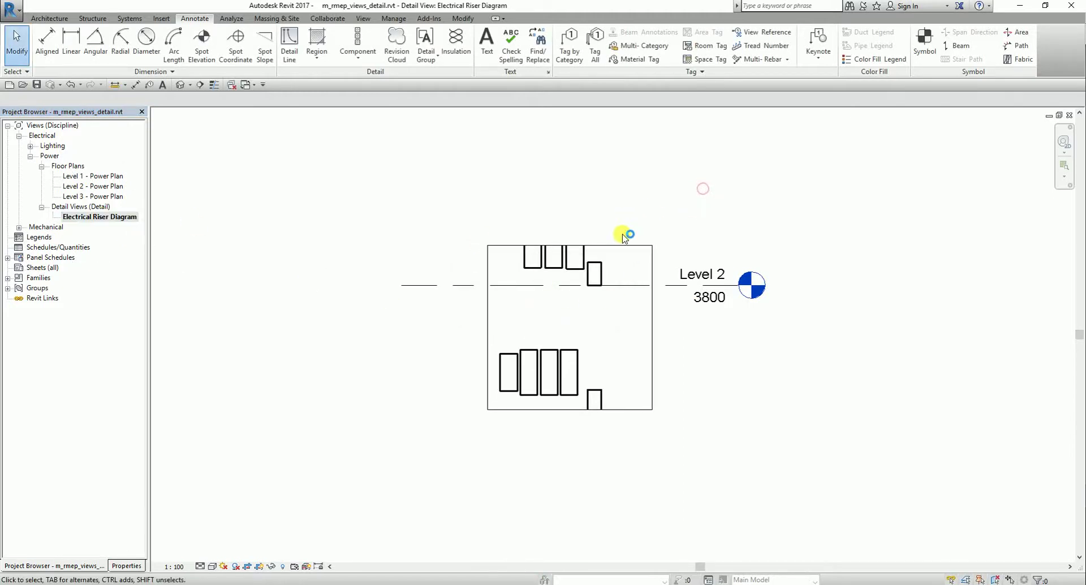
Enlarge the detail view's crop region on all sides so it takes in the equipment on both Level 1 and Level 2.
{"action": "left_click", "coordinate": [611, 267]}
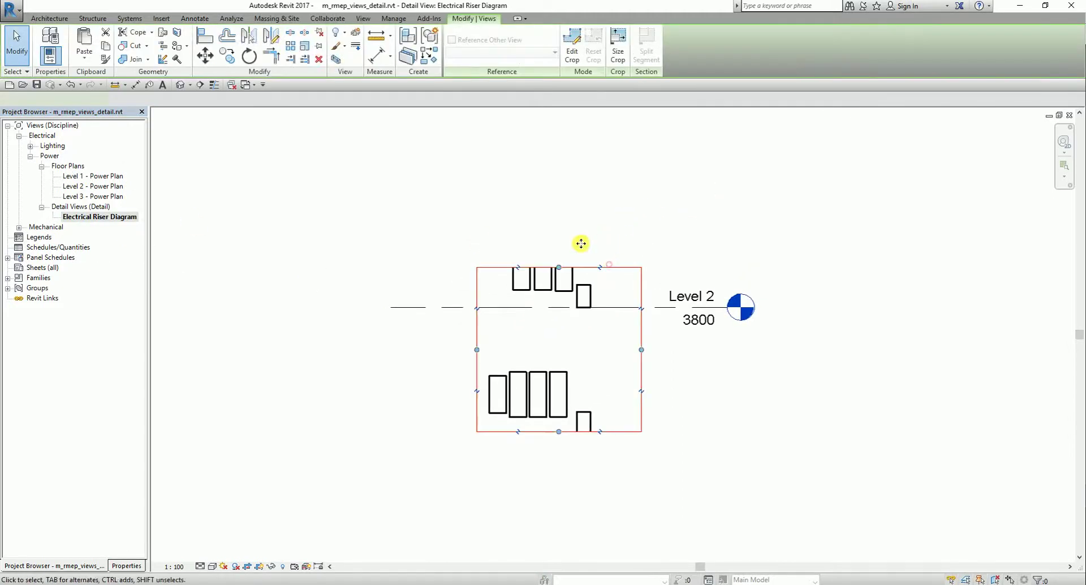
{"action": "left_click_drag", "start_coordinate": [558, 266], "coordinate": [559, 193]}
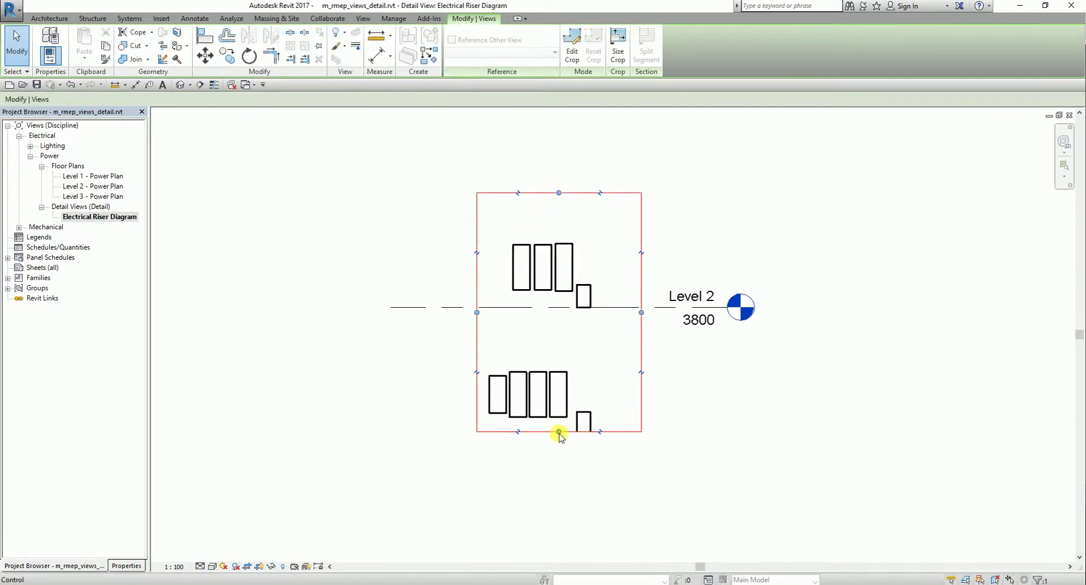
{"action": "left_click_drag", "start_coordinate": [559, 431], "coordinate": [559, 521]}
{"action": "left_click_drag", "start_coordinate": [476, 358], "coordinate": [359, 357]}
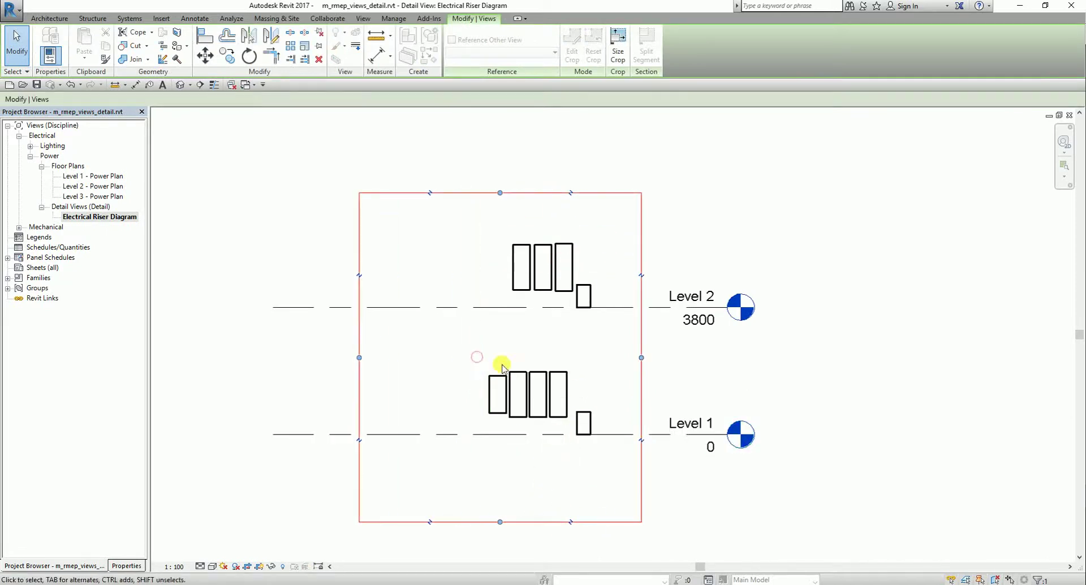
{"action": "left_click_drag", "start_coordinate": [641, 357], "coordinate": [699, 357]}
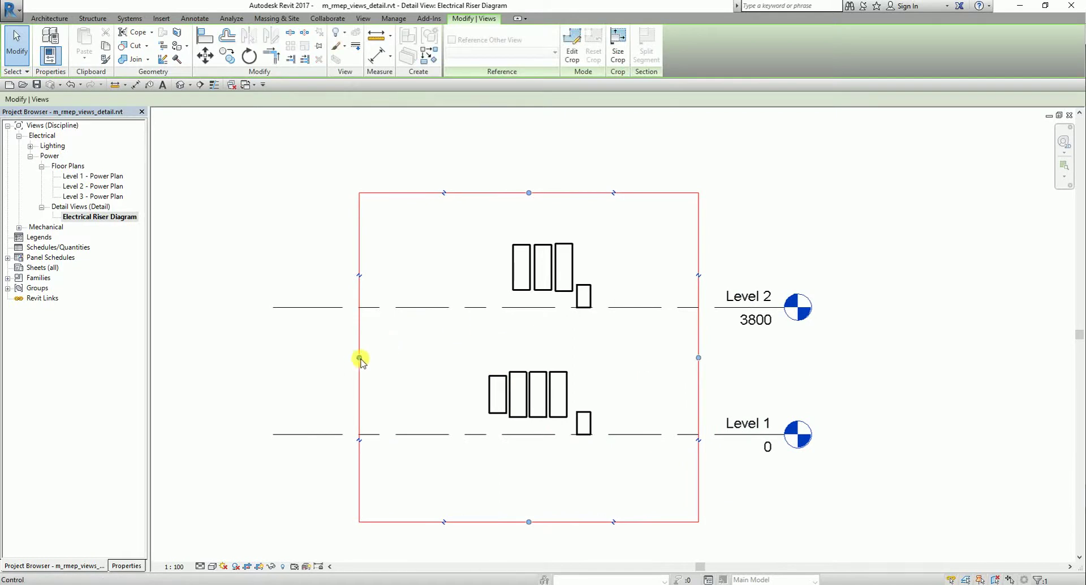
{"action": "left_click_drag", "start_coordinate": [358, 358], "coordinate": [388, 357]}
{"action": "left_click", "coordinate": [852, 239]}
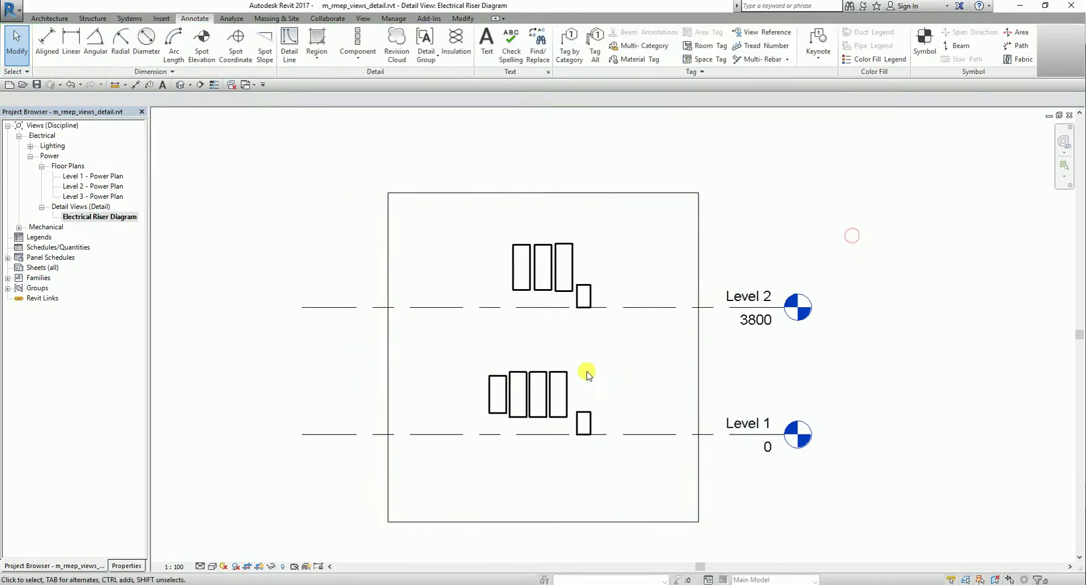
{"action": "scroll", "coordinate": [586, 368], "scroll_direction": "up", "scroll_amount": 2}
Inspect the properties of the three Level 2 panelboards and the adjacent transformer.
{"action": "left_click", "coordinate": [127, 564]}
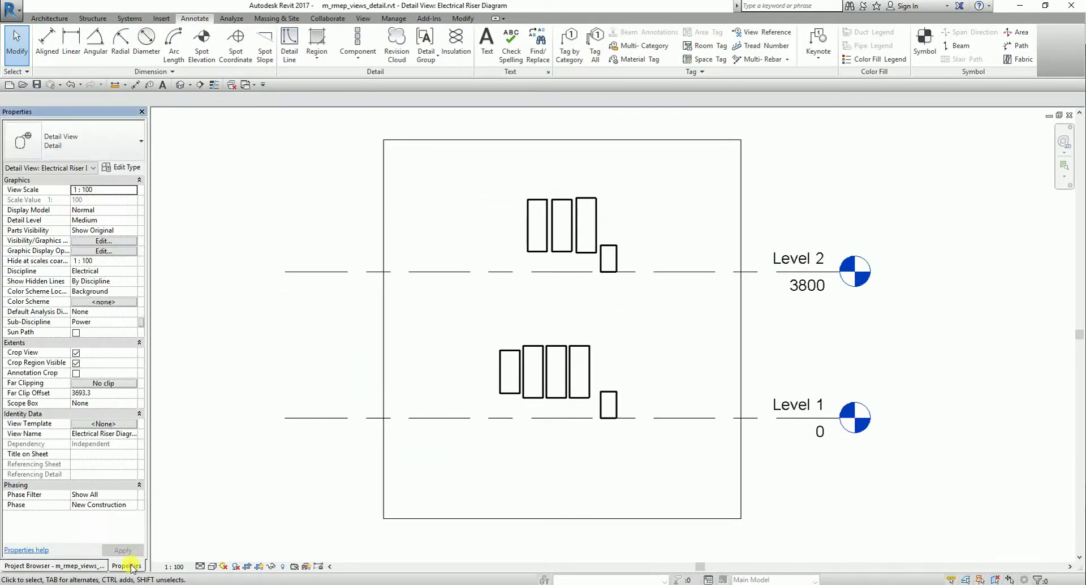
{"action": "left_click", "coordinate": [526, 210]}
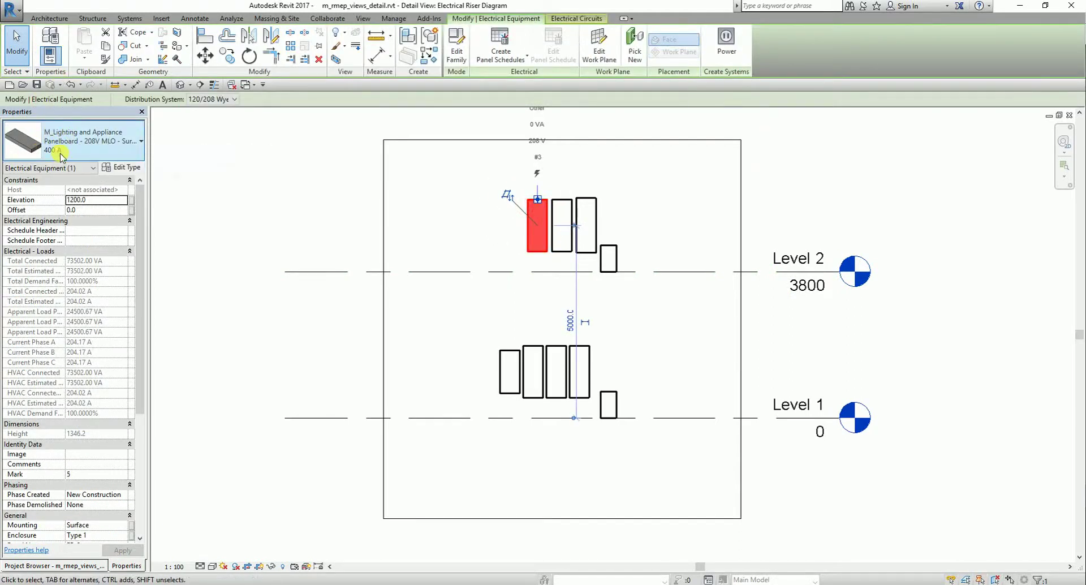
{"action": "left_click", "coordinate": [561, 201]}
{"action": "left_click", "coordinate": [594, 207]}
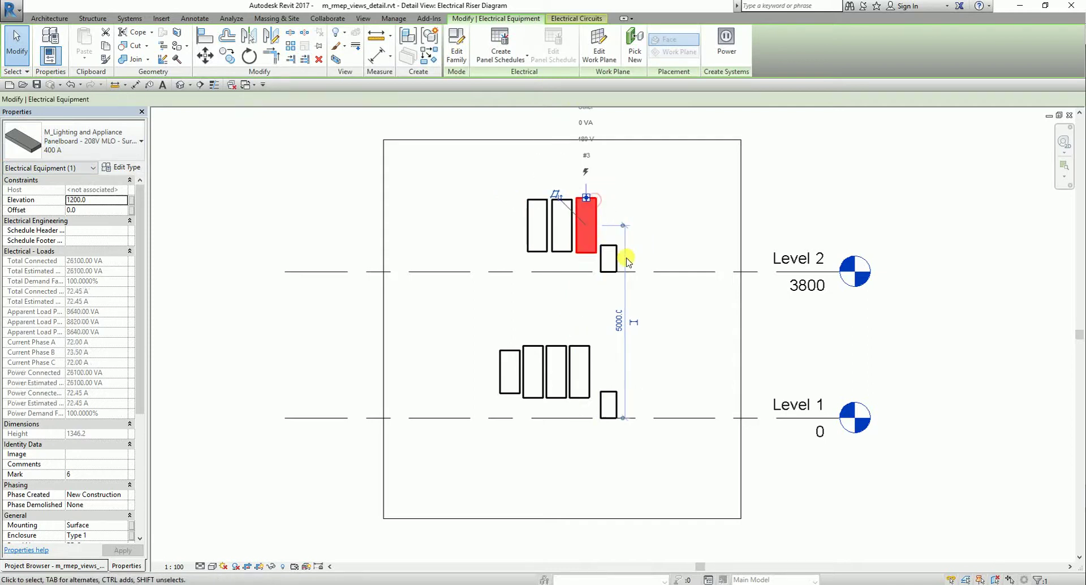
{"action": "left_click", "coordinate": [611, 257]}
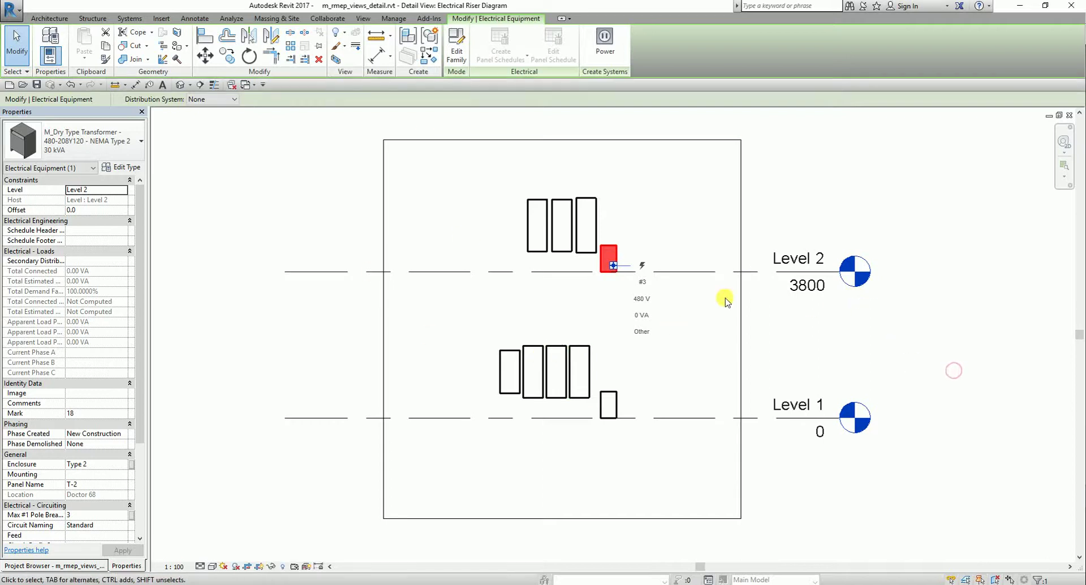
{"action": "left_click", "coordinate": [761, 203]}
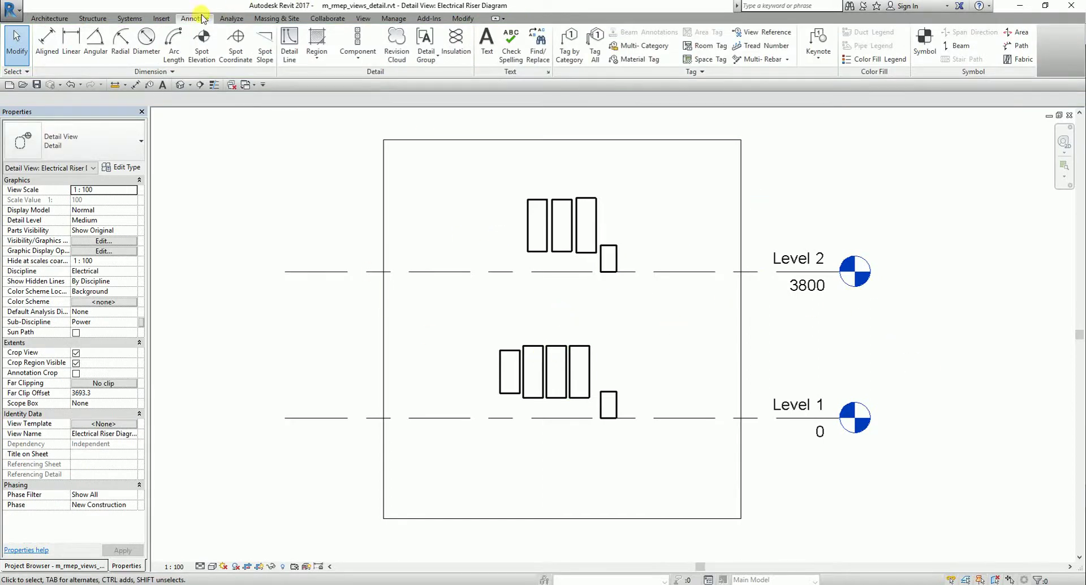
Set up Tag by Category to place tags with vertical orientation and no leader.
{"action": "left_click", "coordinate": [562, 41]}
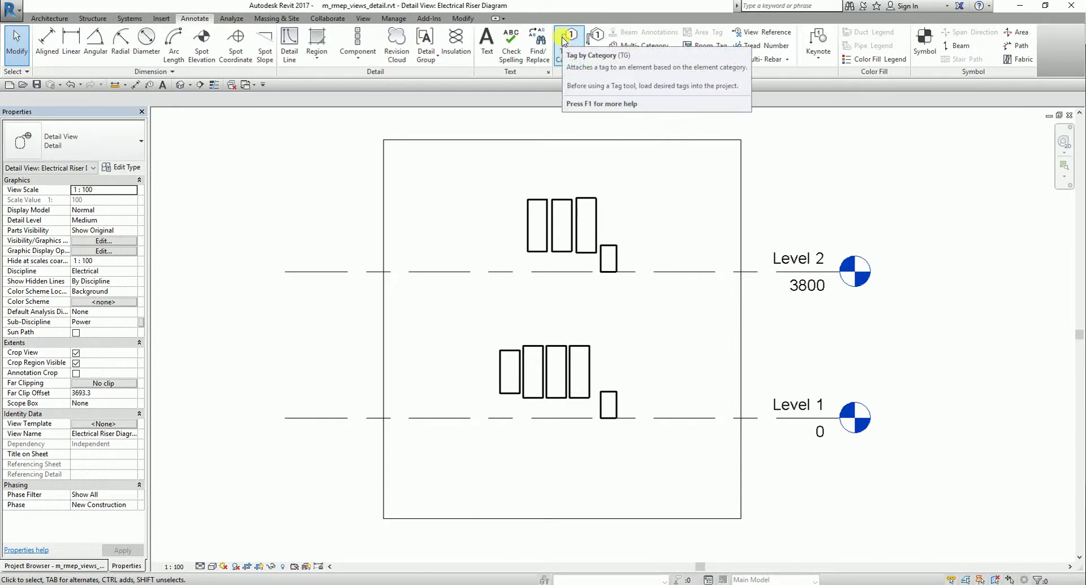
{"action": "left_click", "coordinate": [148, 85]}
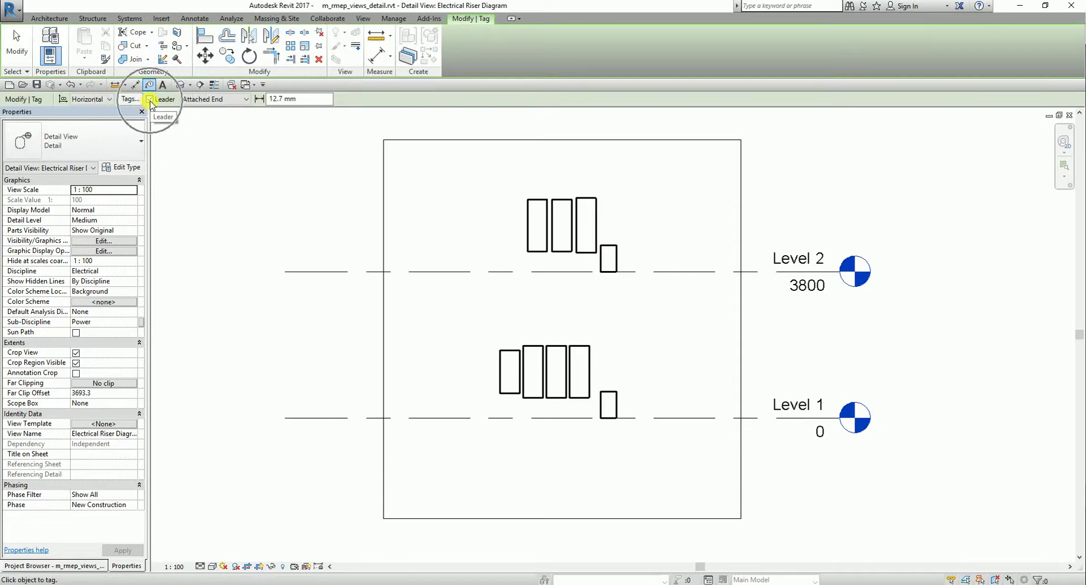
{"action": "left_click", "coordinate": [149, 99]}
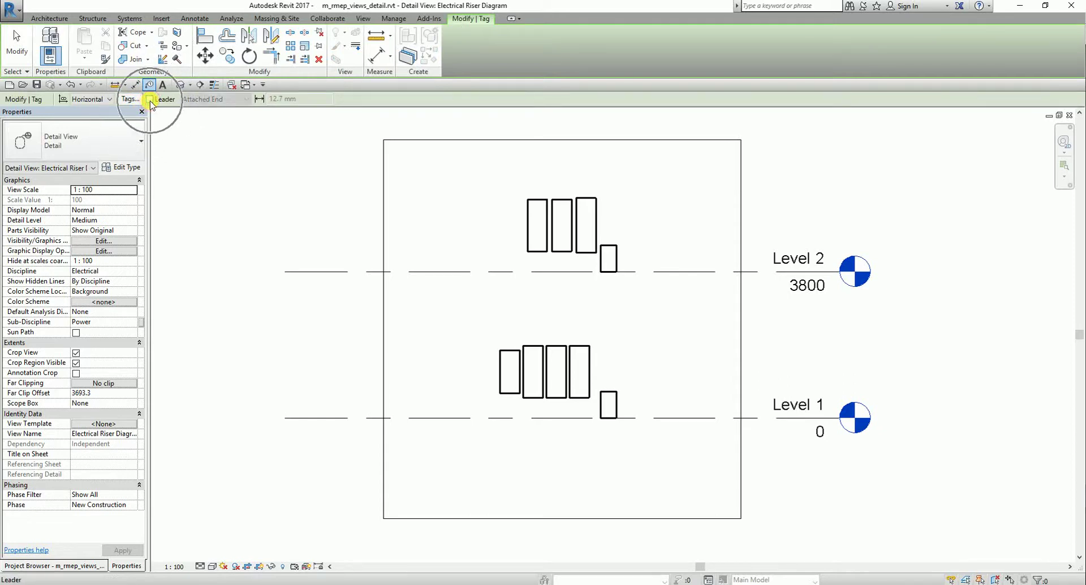
{"action": "left_click", "coordinate": [91, 99]}
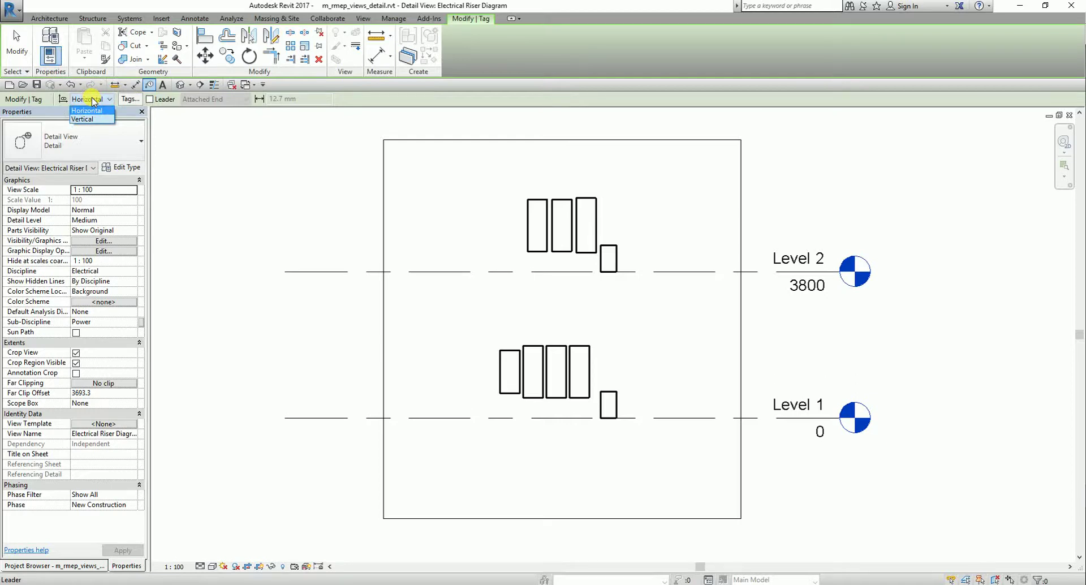
{"action": "left_click", "coordinate": [82, 119]}
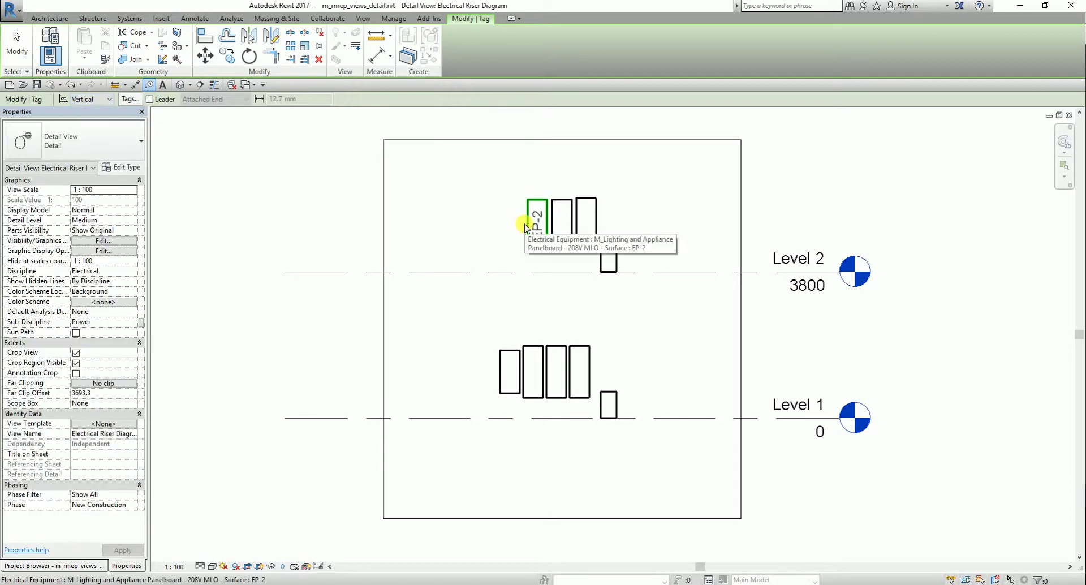
Preview the tag on the first Level 2 panelboard with horizontal orientation, and set the orientation back to vertical.
{"action": "left_click", "coordinate": [105, 101]}
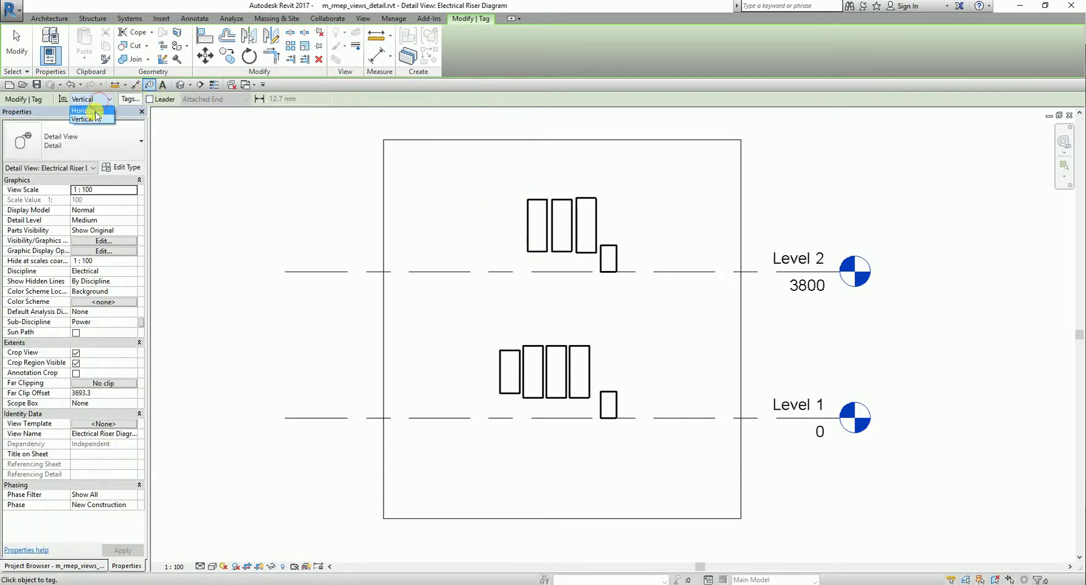
{"action": "left_click", "coordinate": [95, 110]}
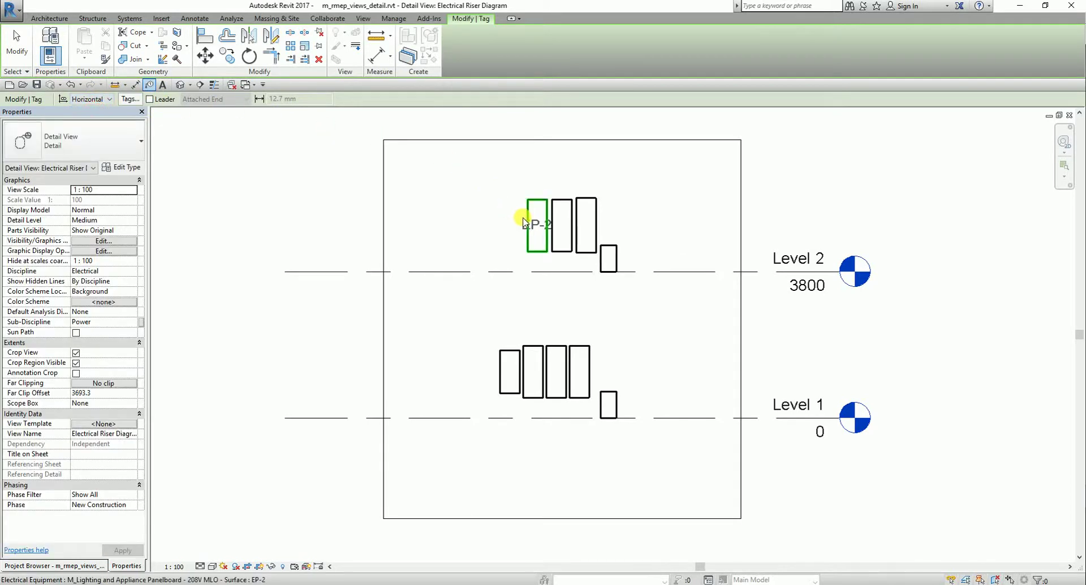
{"action": "left_click", "coordinate": [93, 100]}
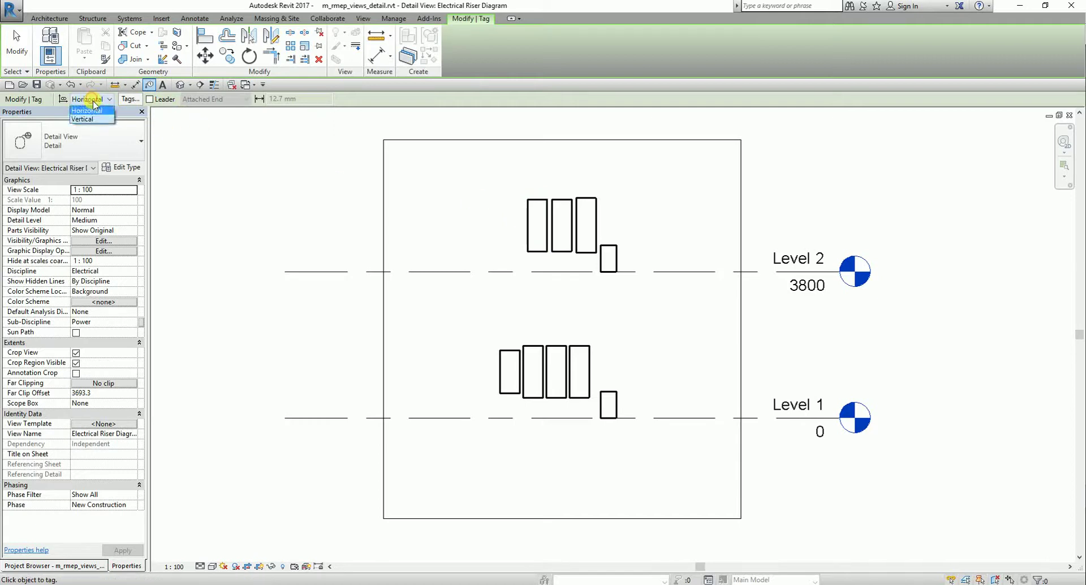
{"action": "left_click", "coordinate": [84, 121]}
Tag the three Level 2 panelboards and the adjacent transformer with vertical tags without leaders.
{"action": "left_click", "coordinate": [534, 227]}
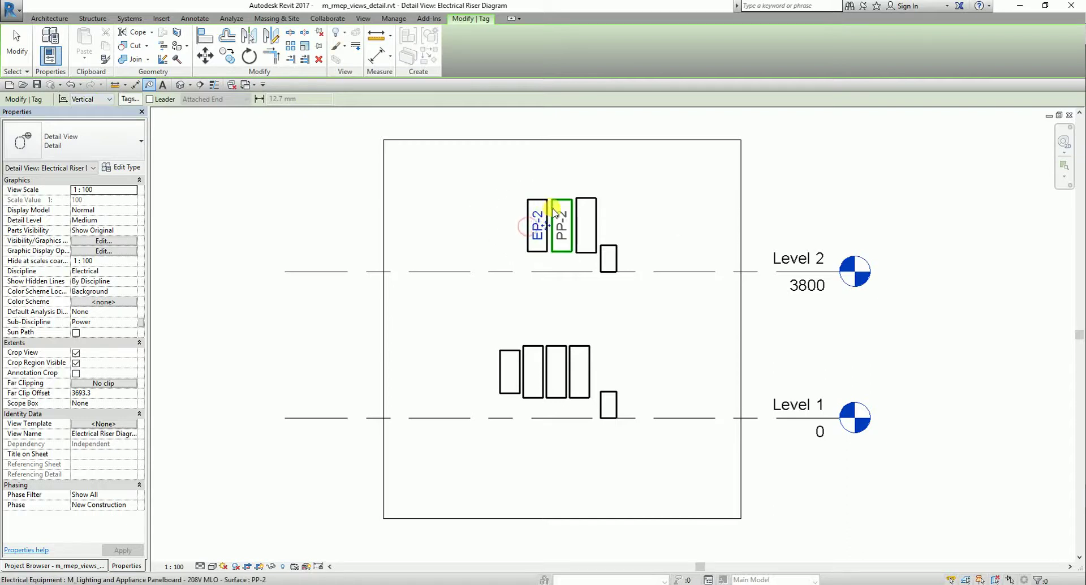
{"action": "left_click", "coordinate": [584, 203]}
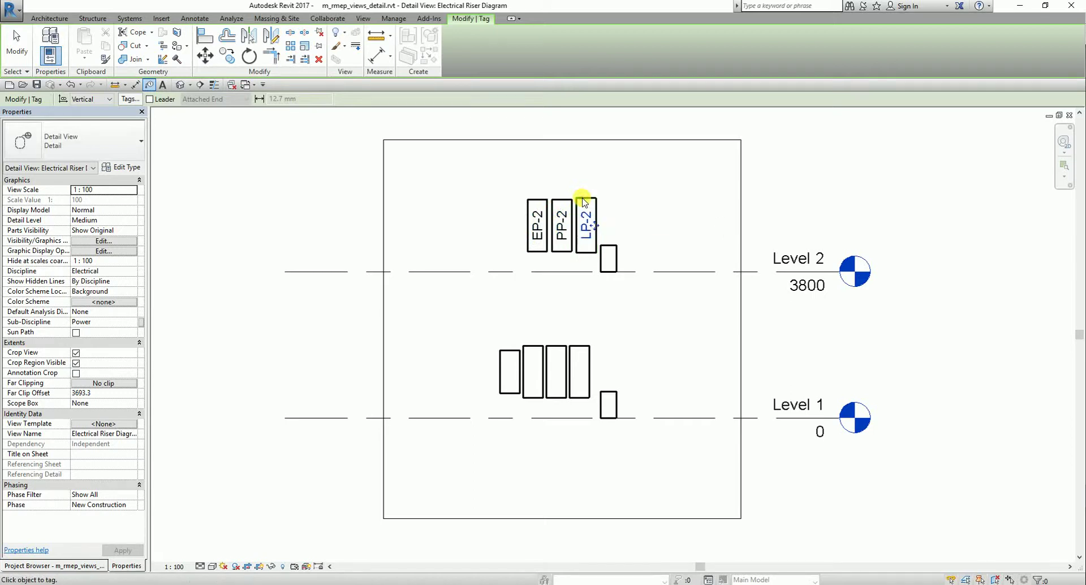
{"action": "left_click", "coordinate": [616, 252]}
Tag the four Level 1 panelboards and the adjacent transformer with vertical tags without leaders.
{"action": "left_click", "coordinate": [505, 370]}
{"action": "left_click", "coordinate": [532, 346]}
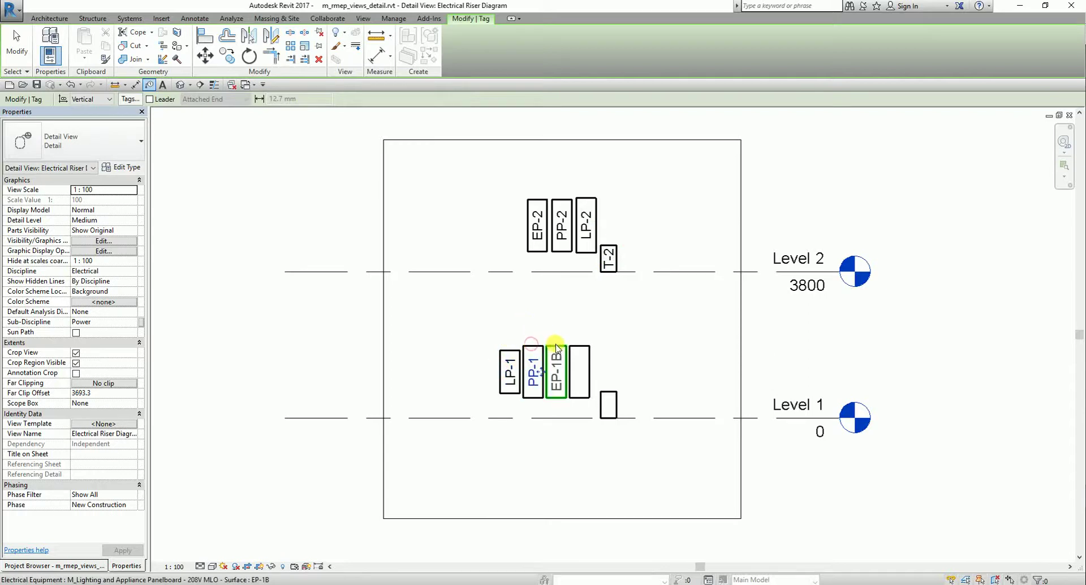
{"action": "left_click", "coordinate": [555, 348]}
{"action": "left_click", "coordinate": [580, 344]}
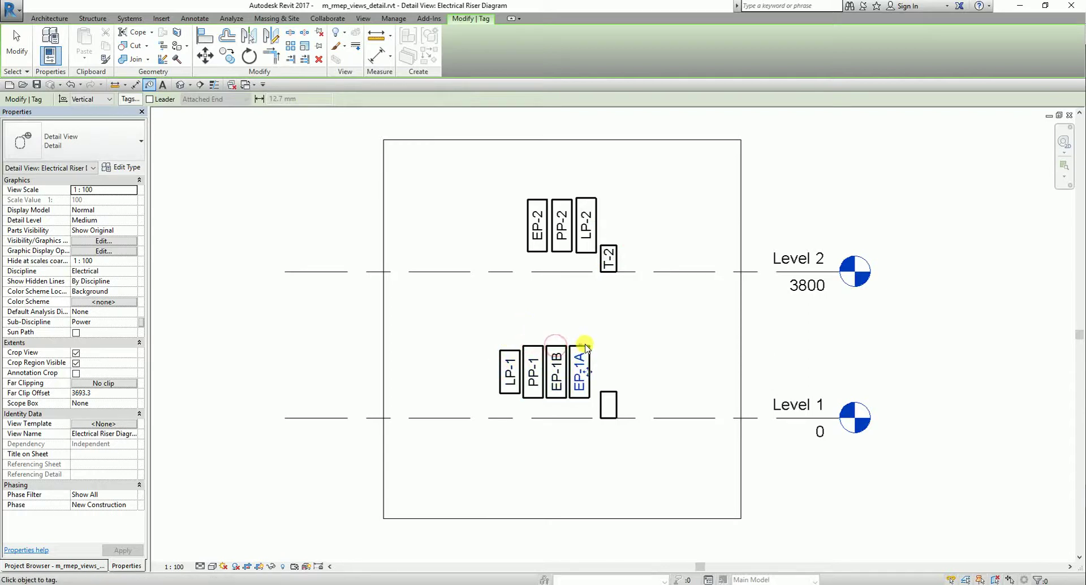
{"action": "left_click", "coordinate": [611, 392]}
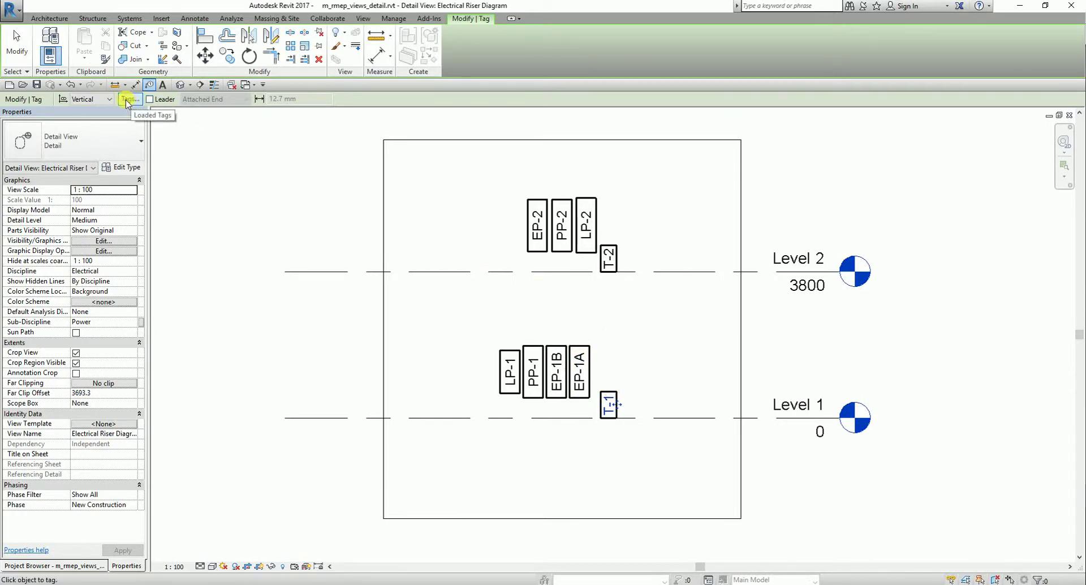
Check the tag family loaded for the Electrical Equipment category in the loaded tags list, and end the tagging command.
{"action": "left_click", "coordinate": [129, 100]}
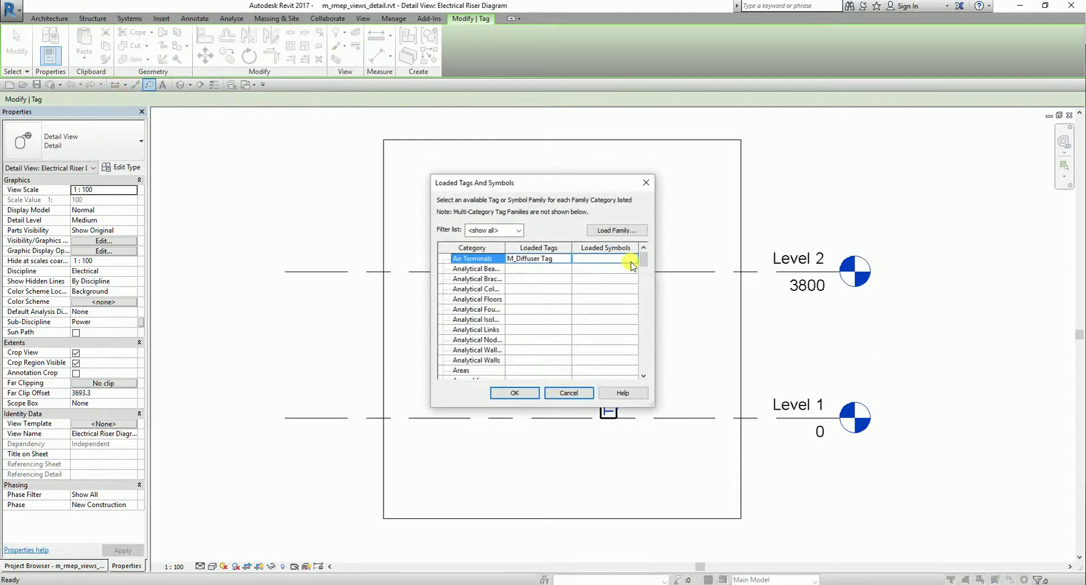
{"action": "left_click_drag", "start_coordinate": [642, 261], "coordinate": [637, 294]}
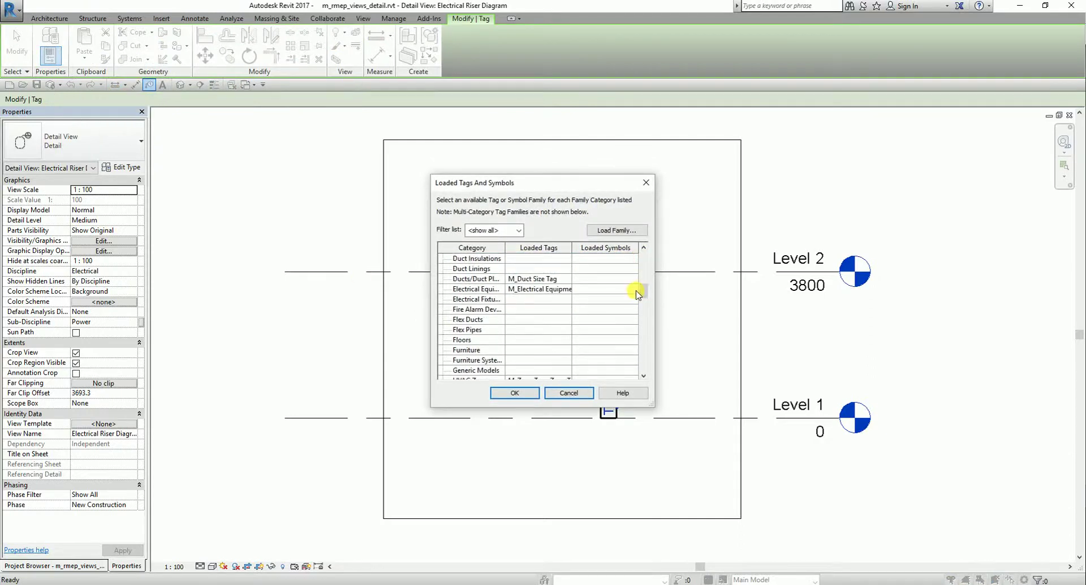
{"action": "left_click", "coordinate": [542, 292]}
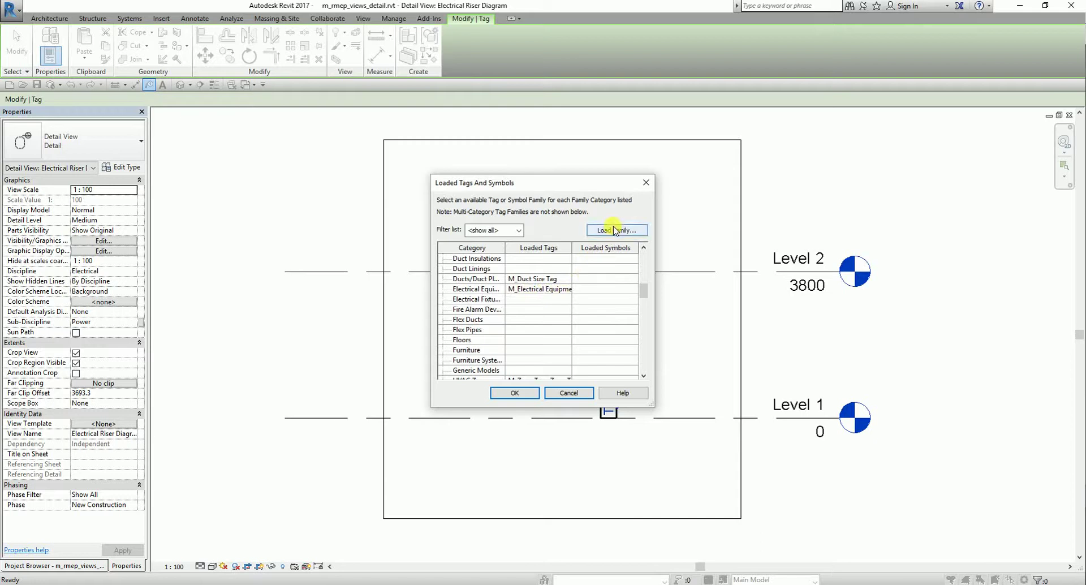
{"action": "left_click", "coordinate": [559, 289]}
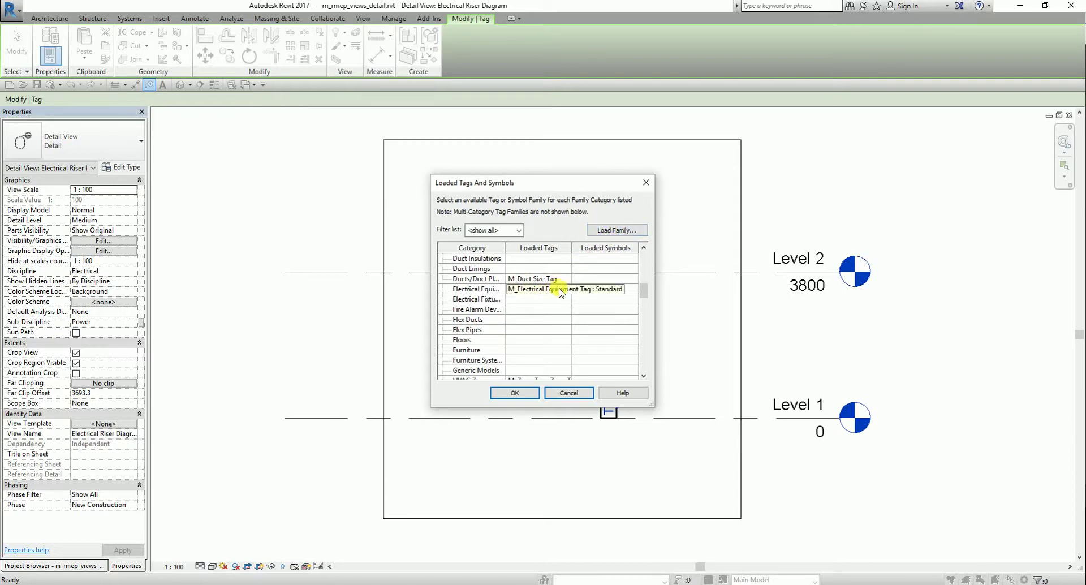
{"action": "left_click", "coordinate": [563, 292]}
{"action": "left_click", "coordinate": [567, 290]}
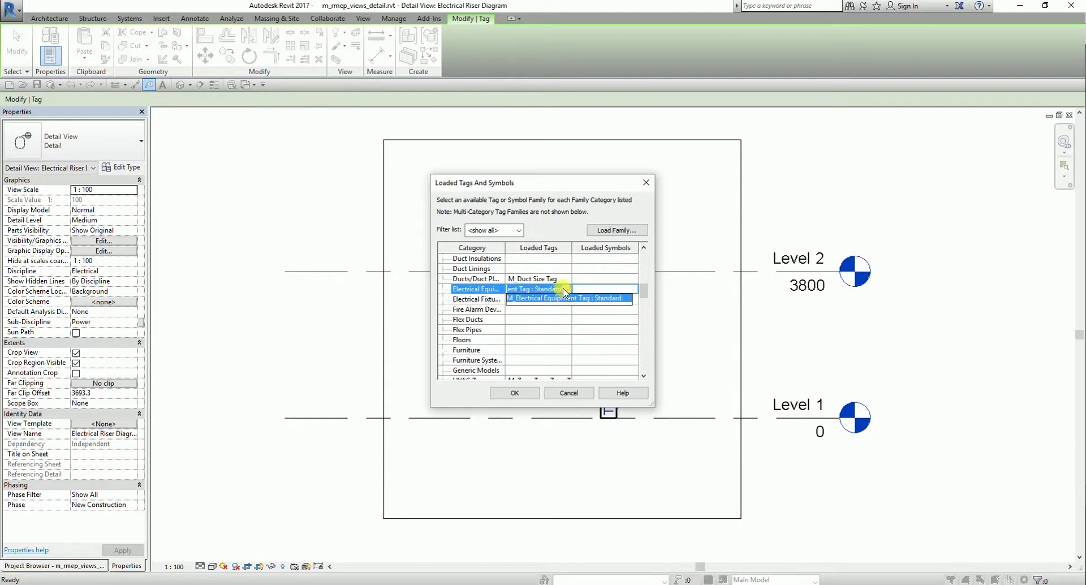
{"action": "left_click", "coordinate": [567, 291]}
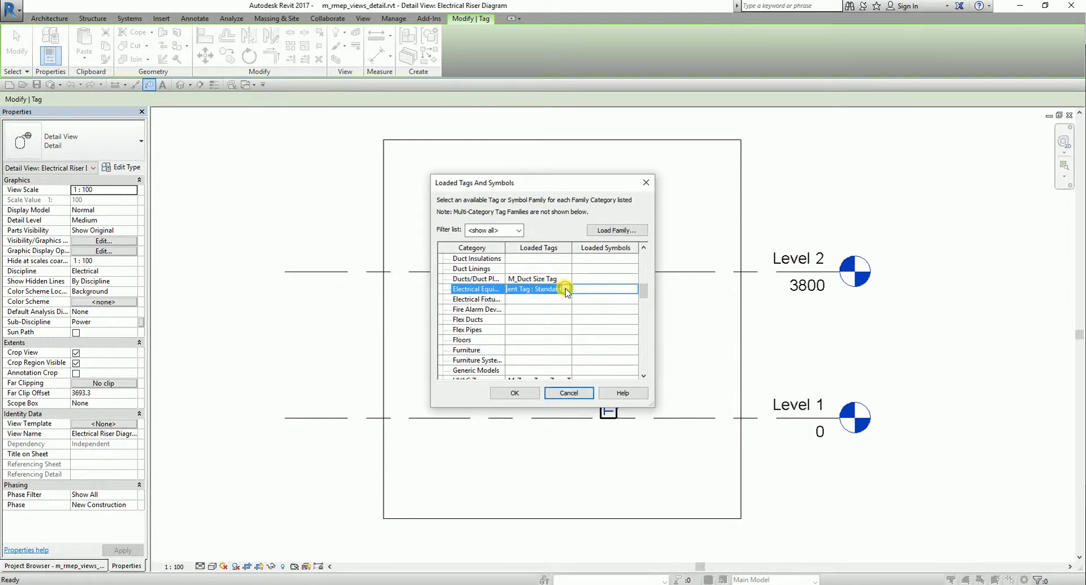
{"action": "left_click", "coordinate": [567, 290]}
{"action": "left_click", "coordinate": [518, 394]}
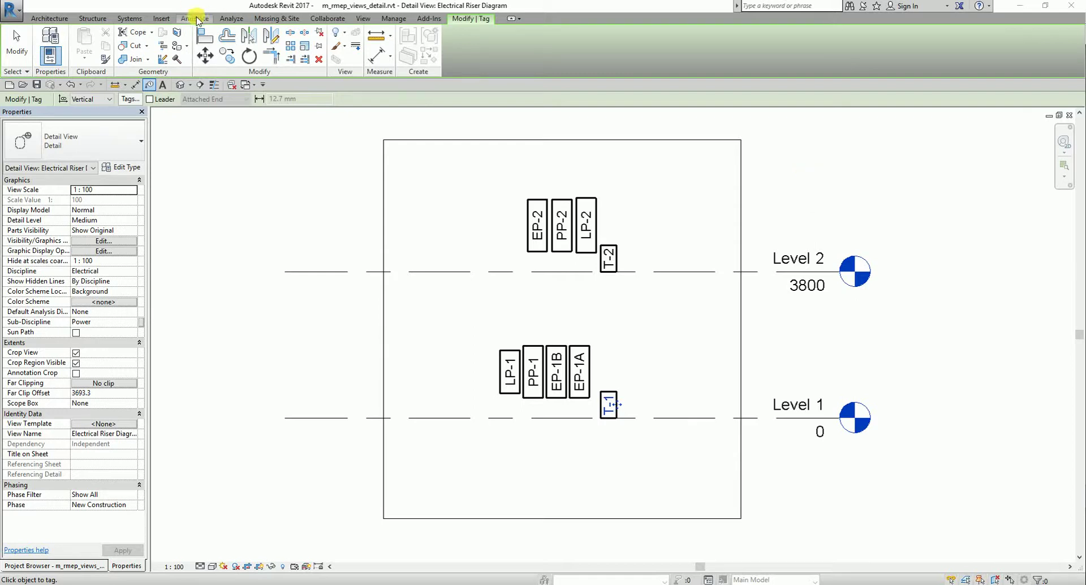
{"action": "left_click", "coordinate": [17, 48]}
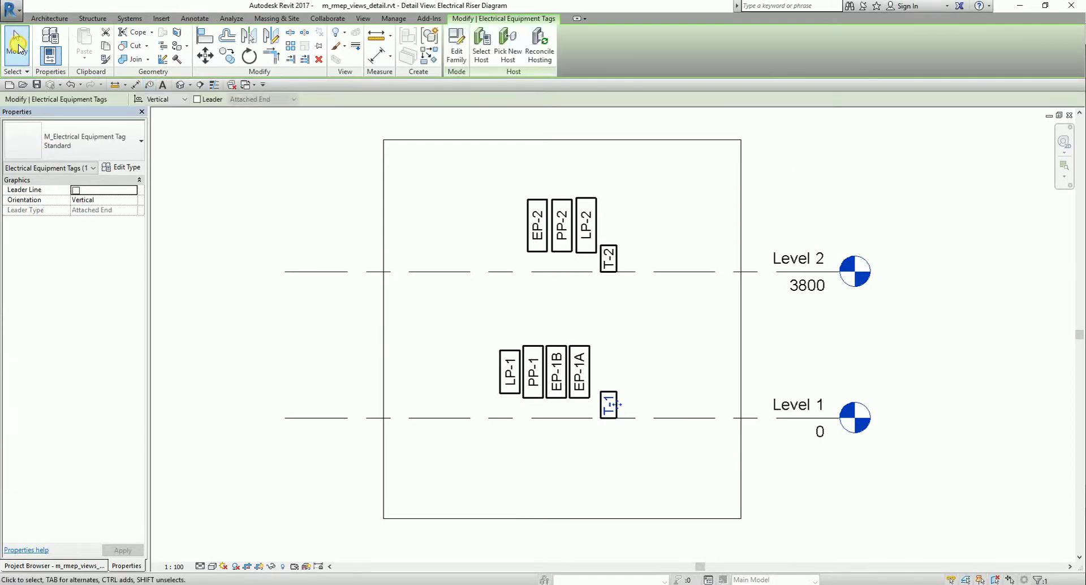
Draw chained thin detail lines from the top of EP-2 upward, about 1900 mm across, and 2400 mm down to the top of T-2.
{"action": "left_click", "coordinate": [195, 20]}
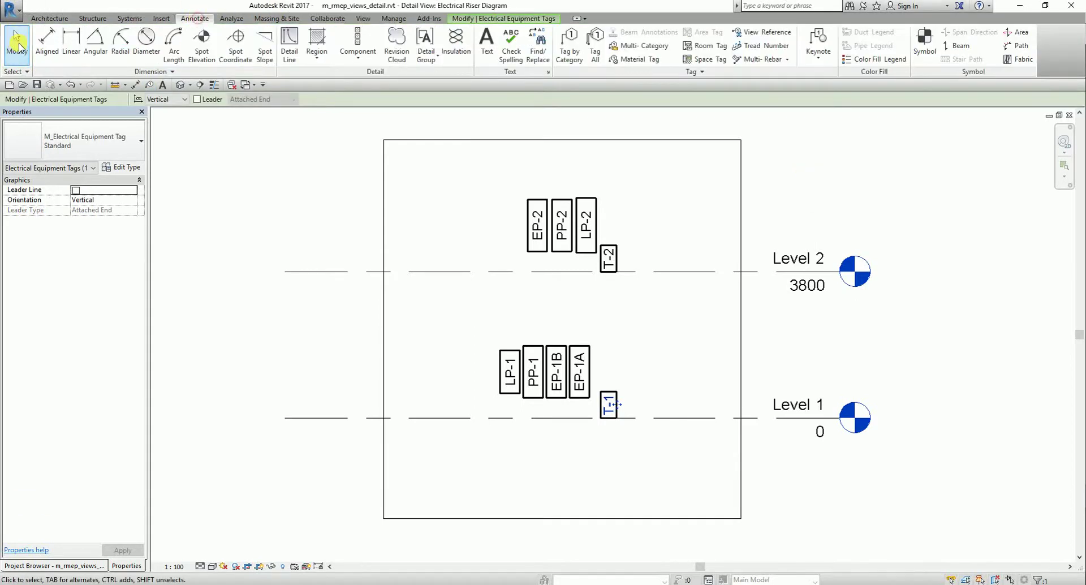
{"action": "key", "text": "Escape"}
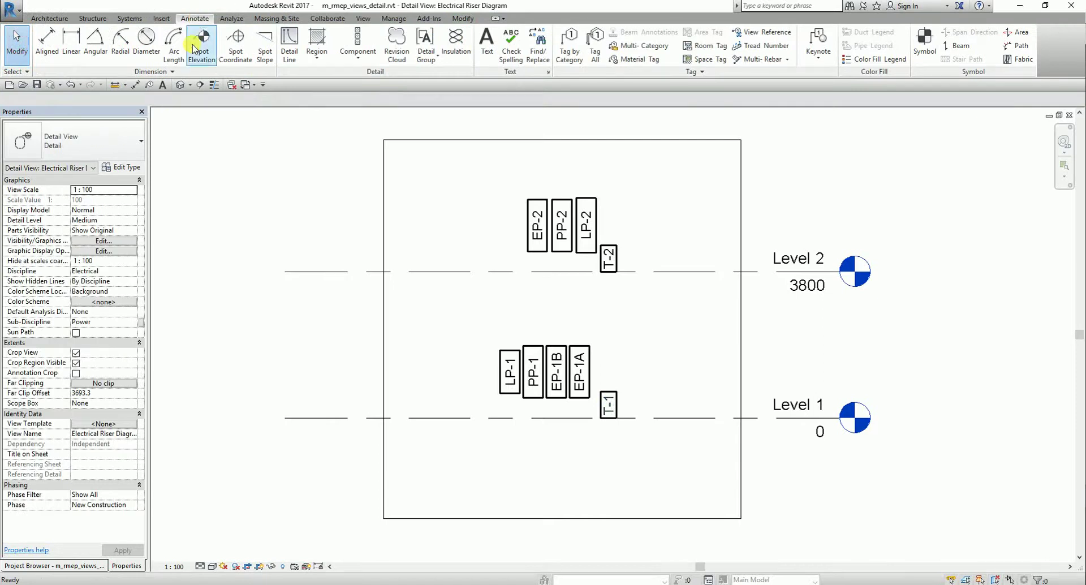
{"action": "left_click", "coordinate": [291, 50]}
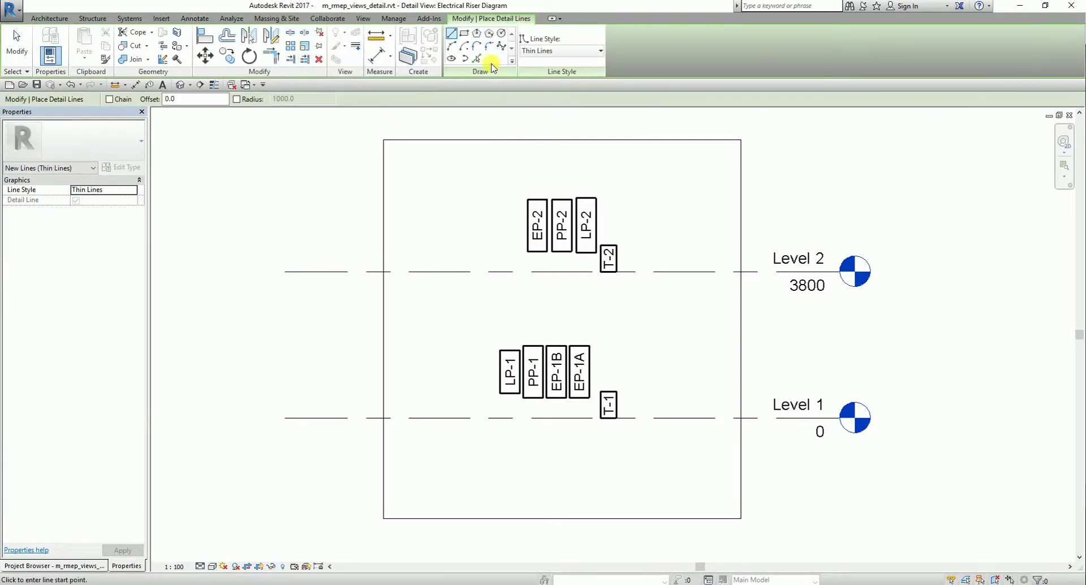
{"action": "left_click", "coordinate": [109, 100]}
{"action": "scroll", "coordinate": [579, 272], "scroll_direction": "up", "scroll_amount": 3}
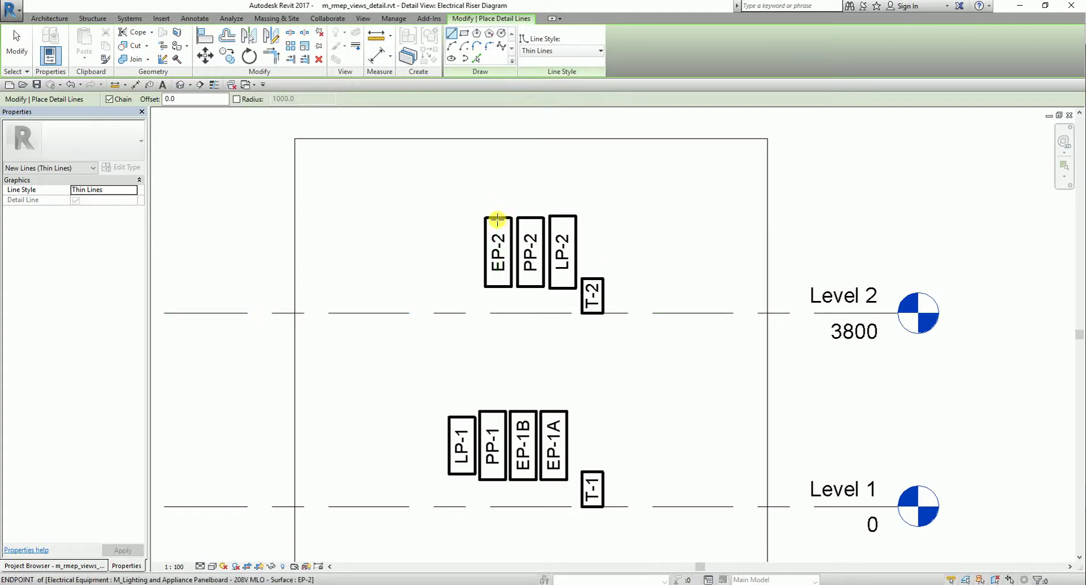
{"action": "left_click", "coordinate": [497, 219]}
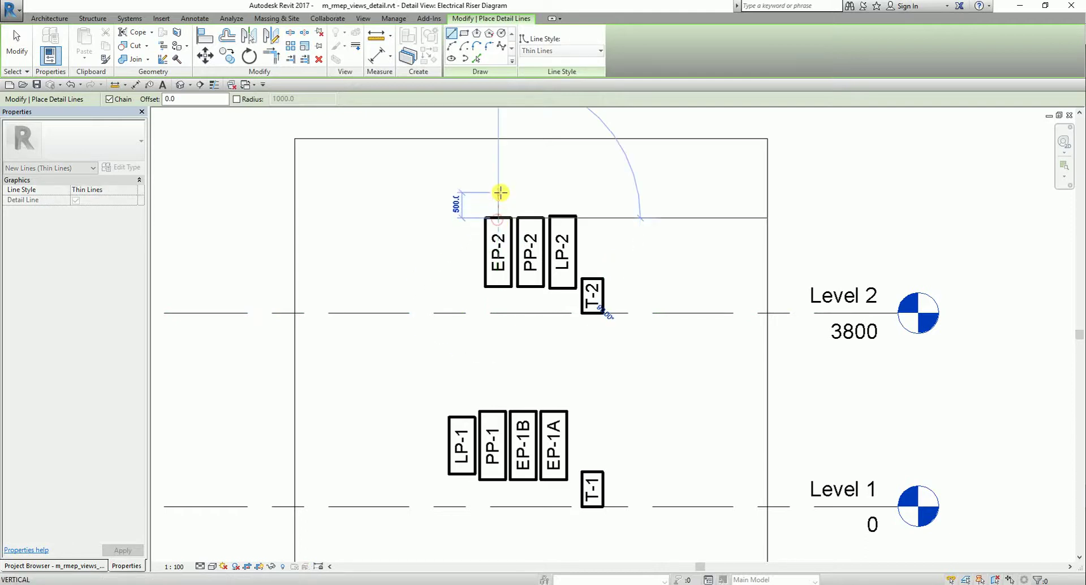
{"action": "left_click", "coordinate": [497, 158]}
{"action": "left_click", "coordinate": [594, 156]}
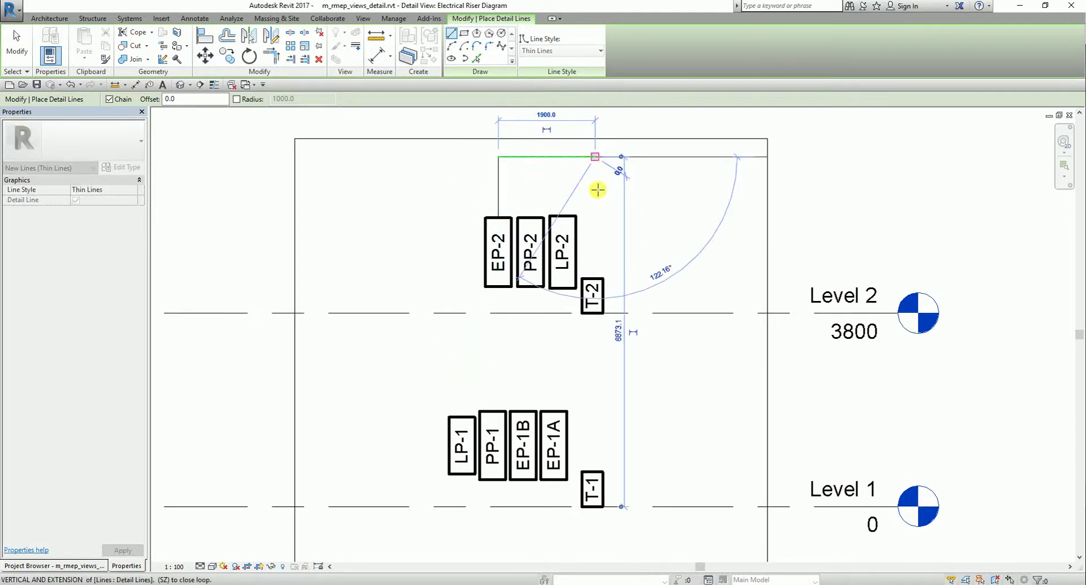
{"action": "left_click", "coordinate": [595, 277]}
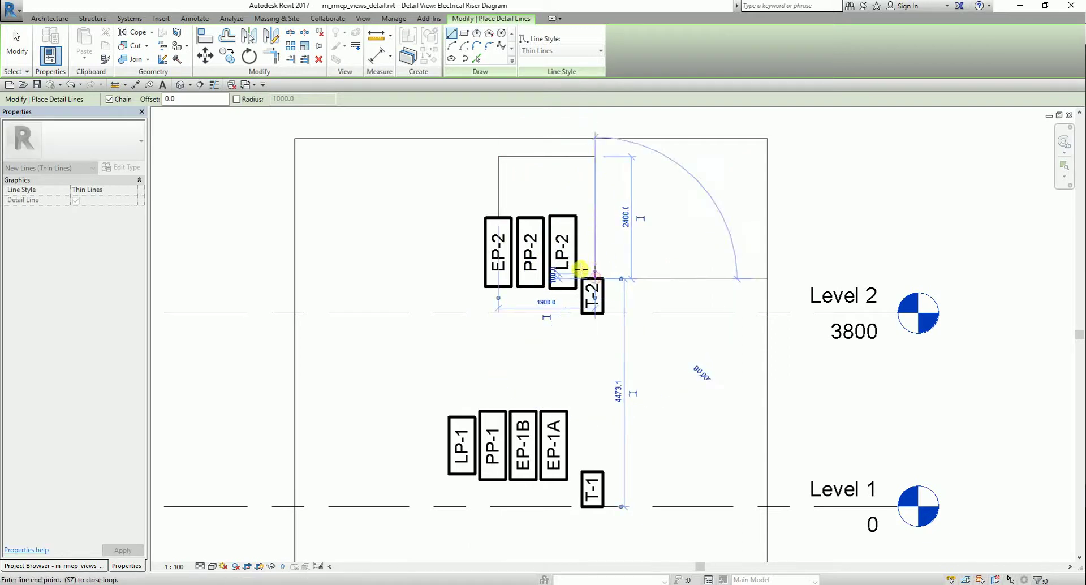
{"action": "left_click", "coordinate": [17, 51]}
Nudge the vertical detail line above T-2 toward LP-2 until it is 1860 mm from the line above EP-2.
{"action": "scroll", "coordinate": [557, 186], "scroll_direction": "up", "scroll_amount": 4}
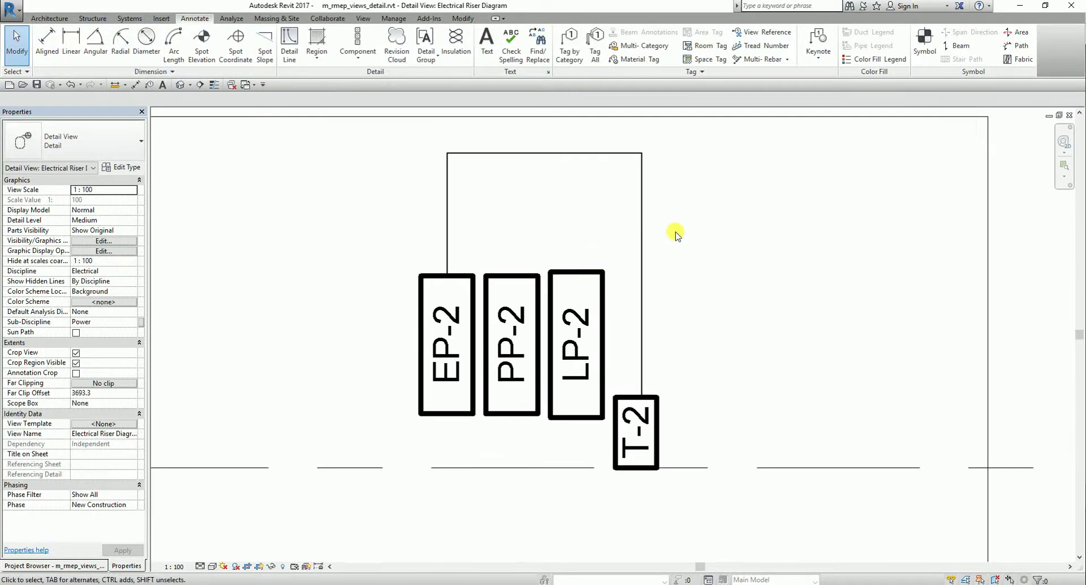
{"action": "left_click", "coordinate": [642, 231]}
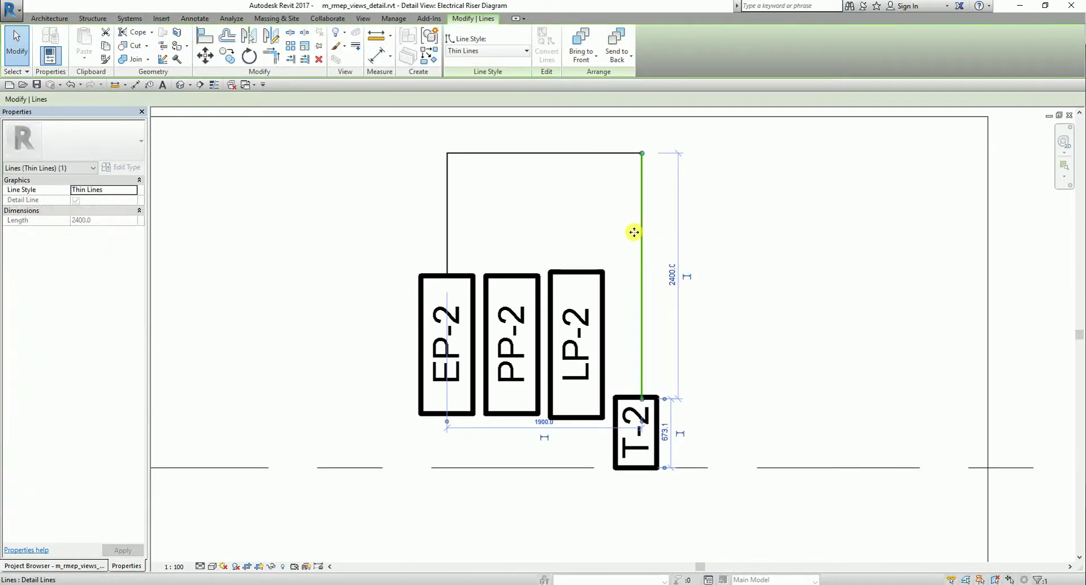
{"action": "left_click_drag", "start_coordinate": [634, 230], "coordinate": [628, 236]}
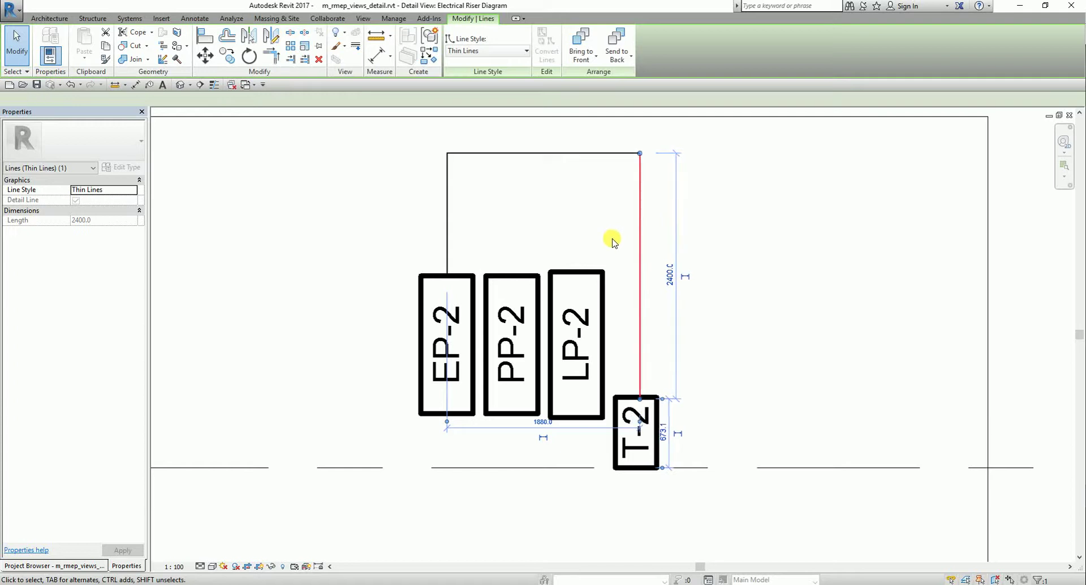
{"action": "key", "text": "Right"}
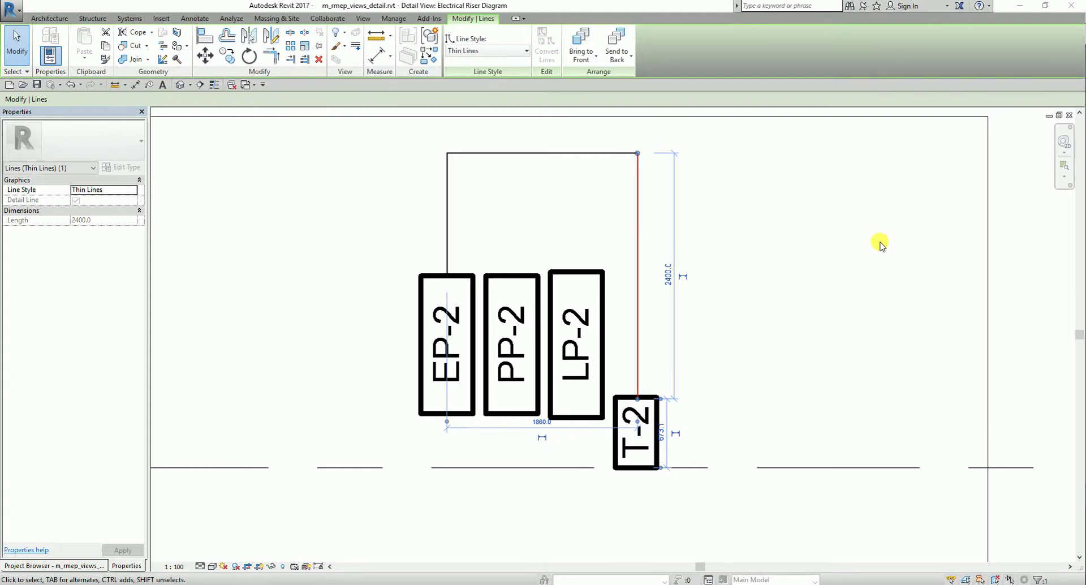
{"action": "left_click", "coordinate": [17, 44]}
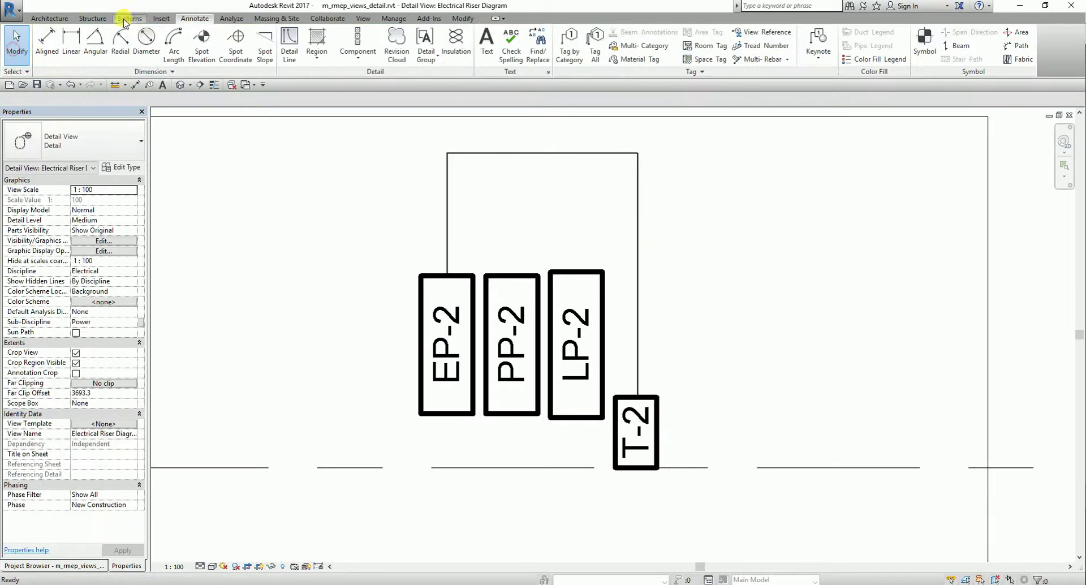
Draw chained thin detail lines from the top of T-2 upward, 1120 mm across, and down to the top of PP-2.
{"action": "left_click", "coordinate": [289, 44]}
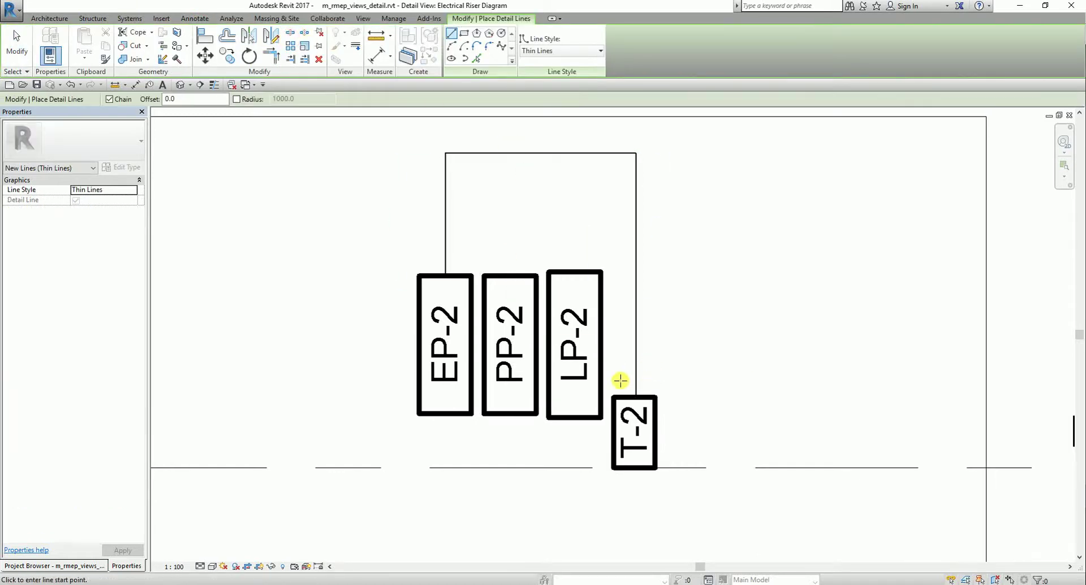
{"action": "scroll", "coordinate": [620, 380], "scroll_direction": "up", "scroll_amount": 2}
{"action": "left_click", "coordinate": [627, 402]}
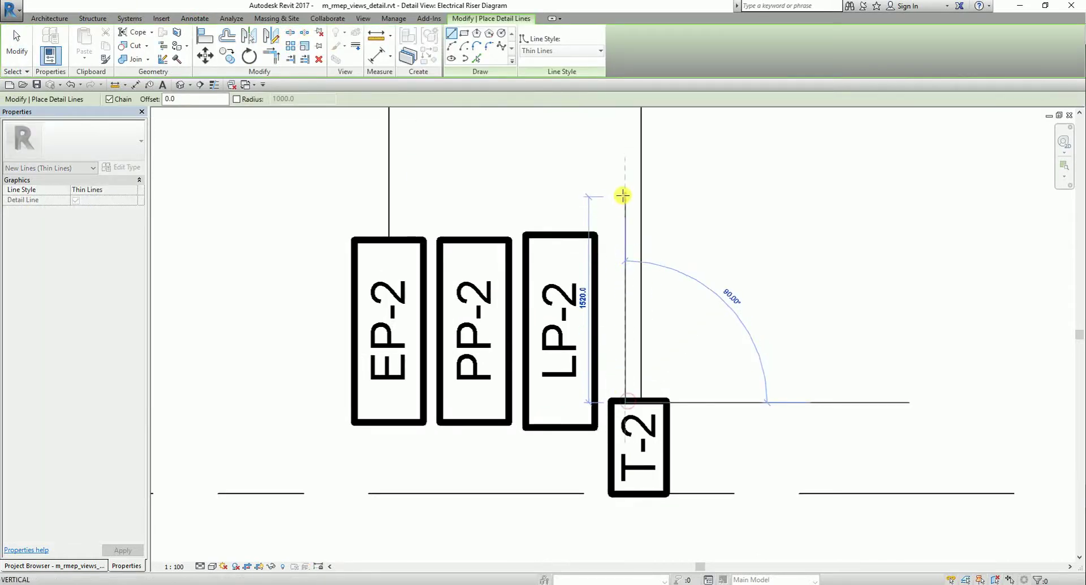
{"action": "left_click", "coordinate": [624, 146]}
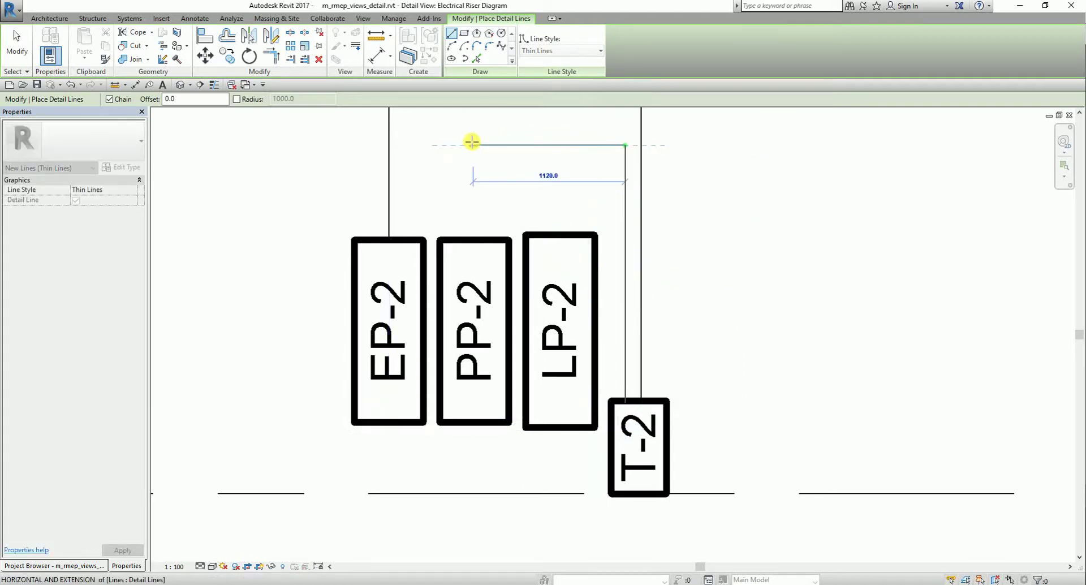
{"action": "left_click", "coordinate": [473, 145]}
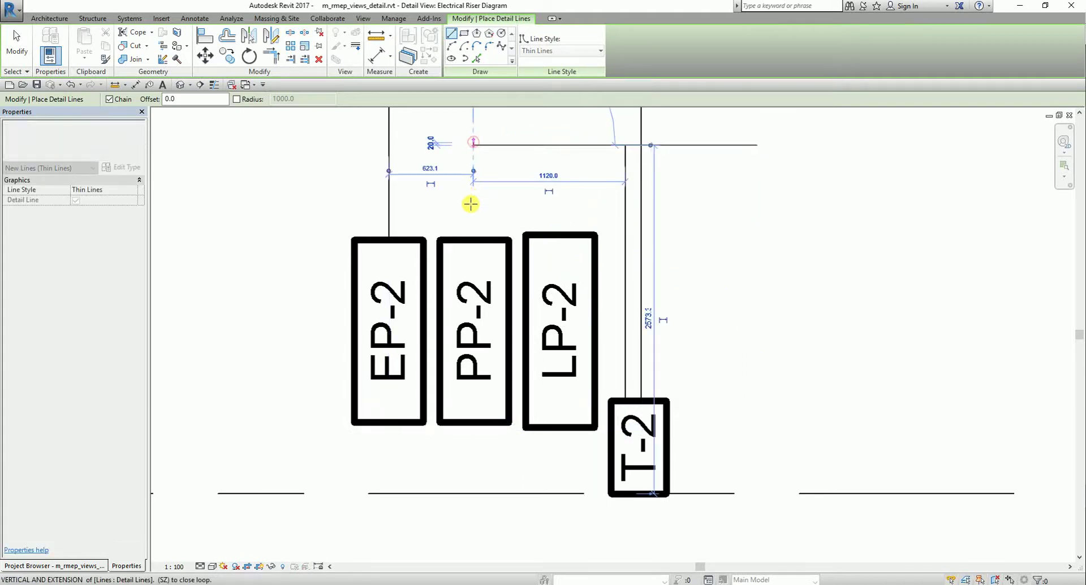
{"action": "left_click", "coordinate": [473, 239]}
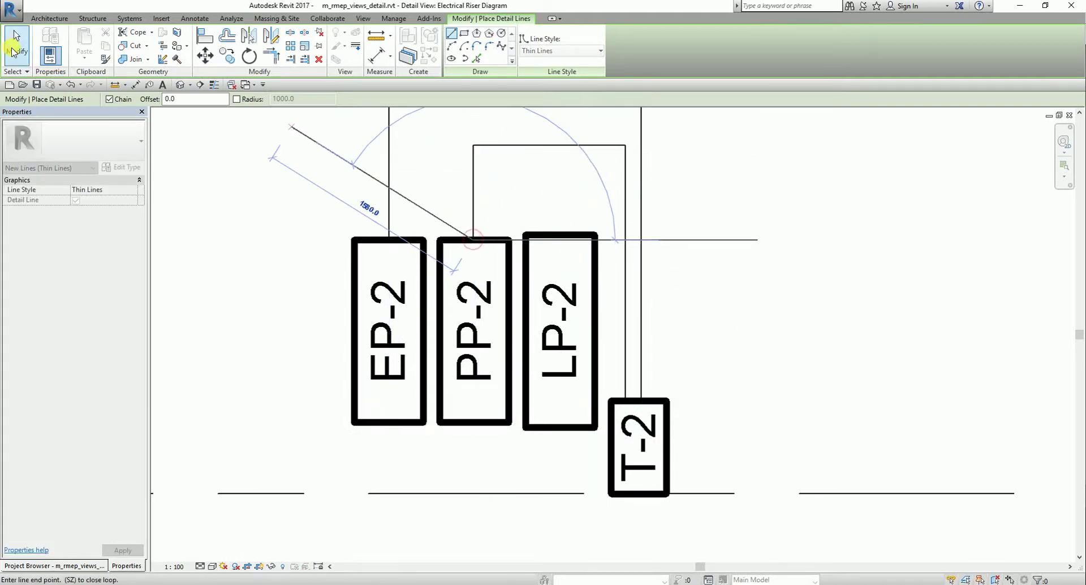
{"action": "left_click", "coordinate": [14, 52]}
Nudge the horizontal detail line above PP-2 upward until it sits just below the horizontal line above EP-2.
{"action": "scroll", "coordinate": [529, 318], "scroll_direction": "down", "scroll_amount": 1}
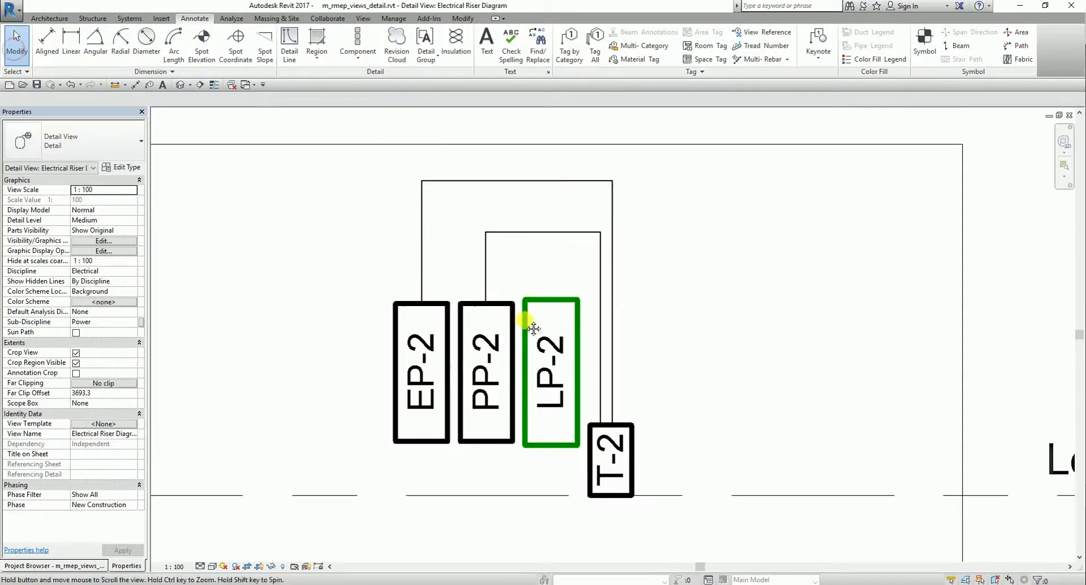
{"action": "scroll", "coordinate": [538, 291], "scroll_direction": "up", "scroll_amount": 3}
{"action": "left_click", "coordinate": [545, 261]}
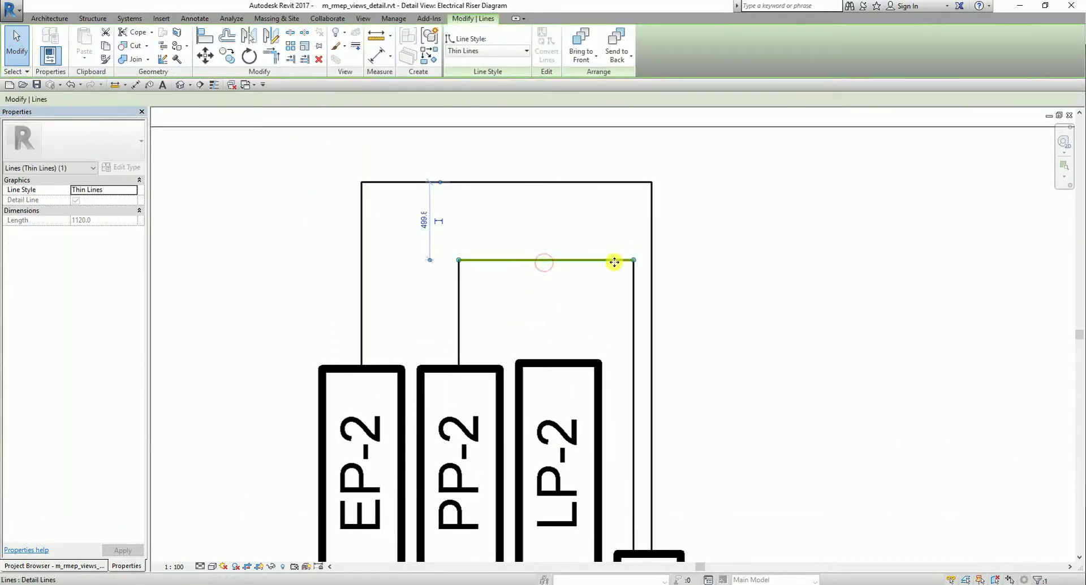
{"action": "key", "text": "Up"}
{"action": "key", "text": "Up"}
{"action": "key", "text": "Up"}
{"action": "key", "text": "Up"}
{"action": "key", "text": "Up"}
{"action": "key", "text": "Up"}
{"action": "key", "text": "Up"}
{"action": "key", "text": "Up"}
{"action": "key", "text": "Up"}
{"action": "key", "text": "Up"}
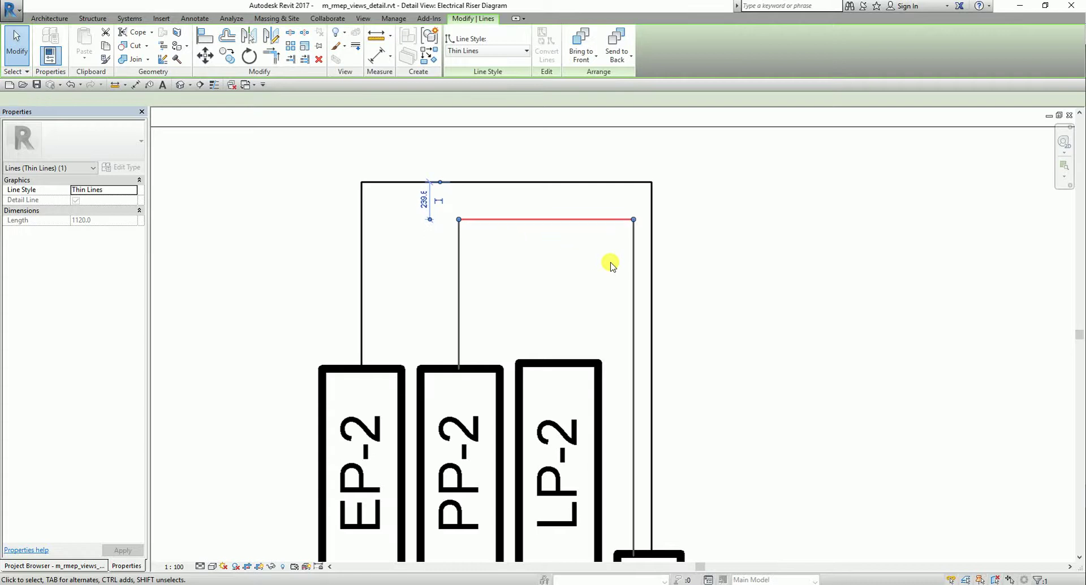
Nudge the outer vertical detail line above T-2 farther away from the PP-2 connection line.
{"action": "left_click", "coordinate": [652, 408]}
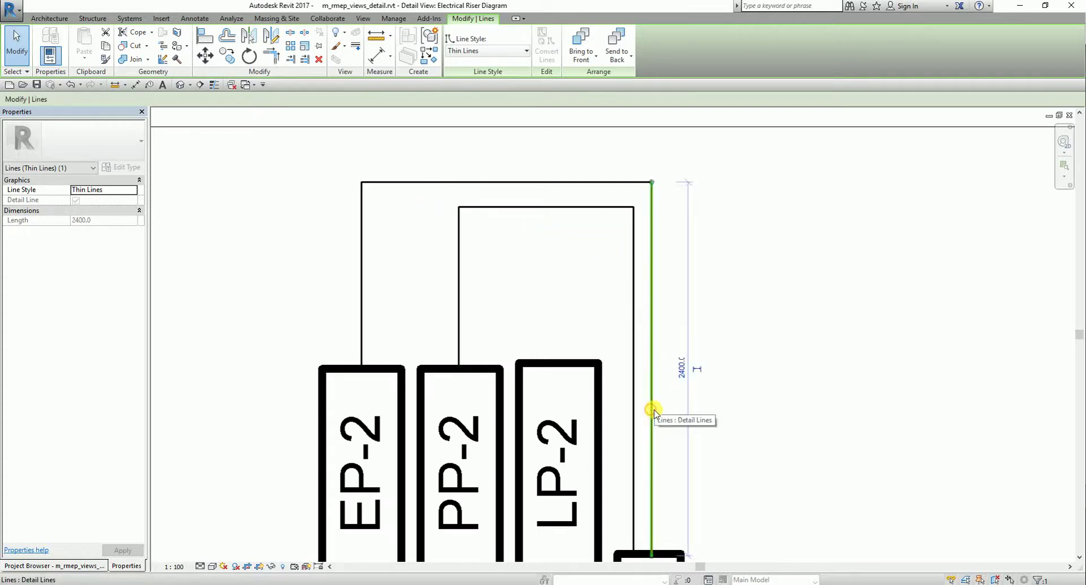
{"action": "key", "text": "Right"}
{"action": "key", "text": "Right"}
{"action": "key", "text": "Right"}
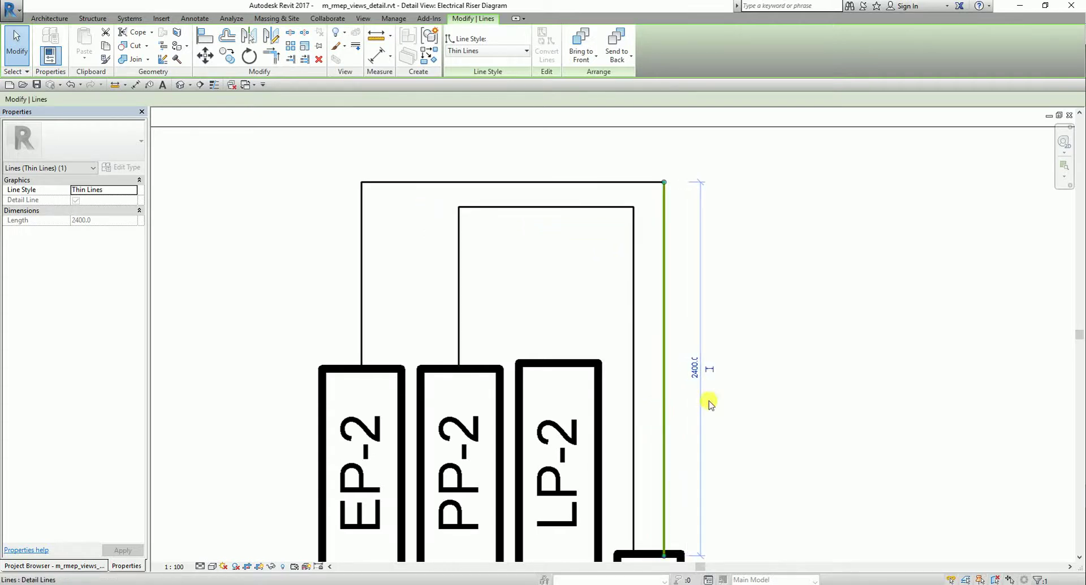
{"action": "left_click", "coordinate": [774, 336]}
Draw chained thin detail lines from the bottom of LP-2 780 mm down, across, and up to the bottom of T-2.
{"action": "scroll", "coordinate": [734, 322], "scroll_direction": "down", "scroll_amount": 3}
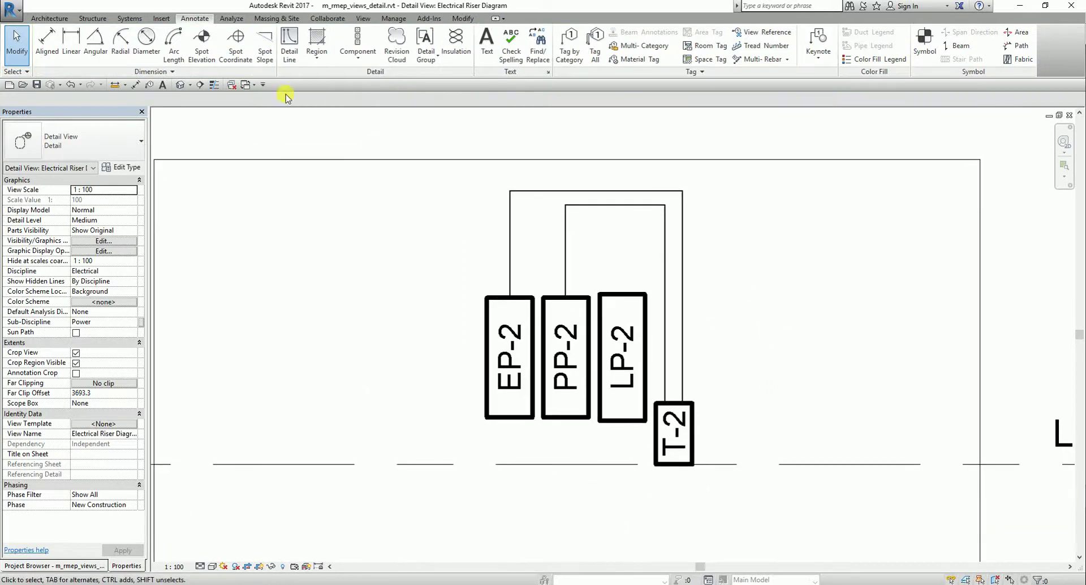
{"action": "left_click", "coordinate": [289, 45]}
{"action": "middle_click_drag", "start_coordinate": [763, 443], "coordinate": [745, 336]}
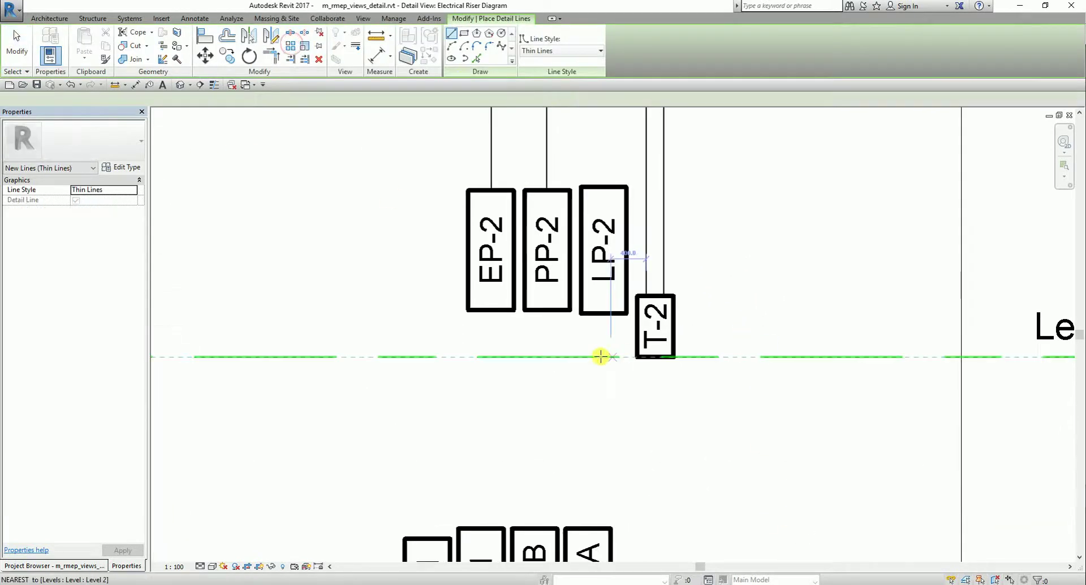
{"action": "scroll", "coordinate": [600, 356], "scroll_direction": "up", "scroll_amount": 2}
{"action": "left_click", "coordinate": [607, 298]}
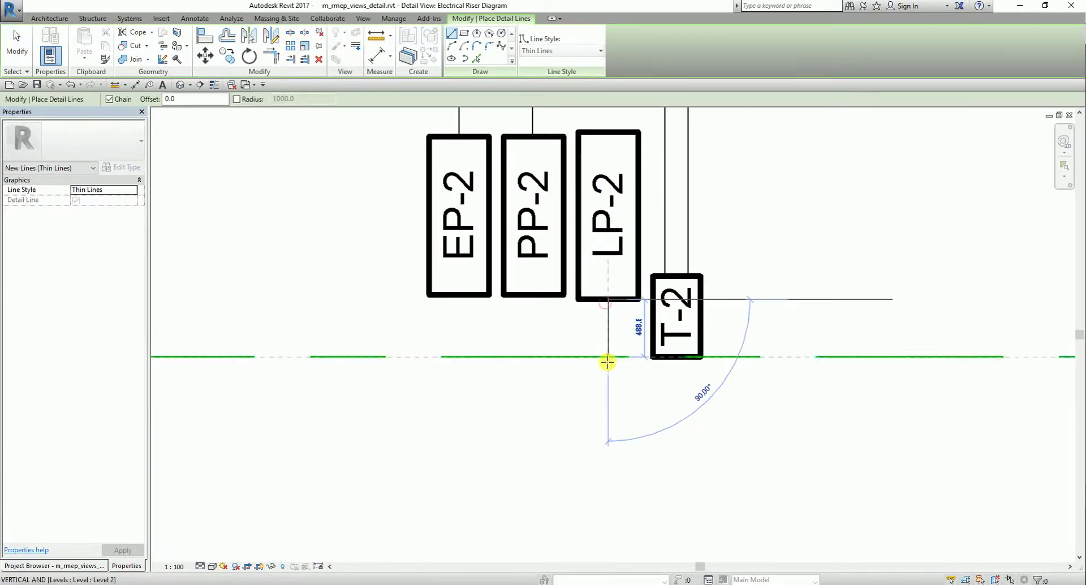
{"action": "left_click", "coordinate": [607, 389]}
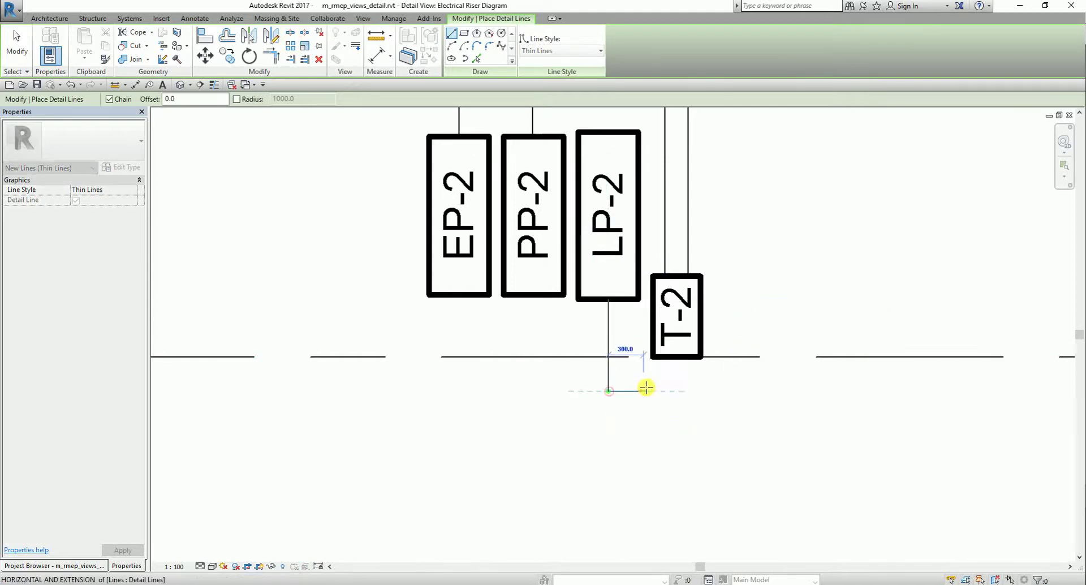
{"action": "left_click", "coordinate": [676, 391]}
{"action": "left_click", "coordinate": [676, 357]}
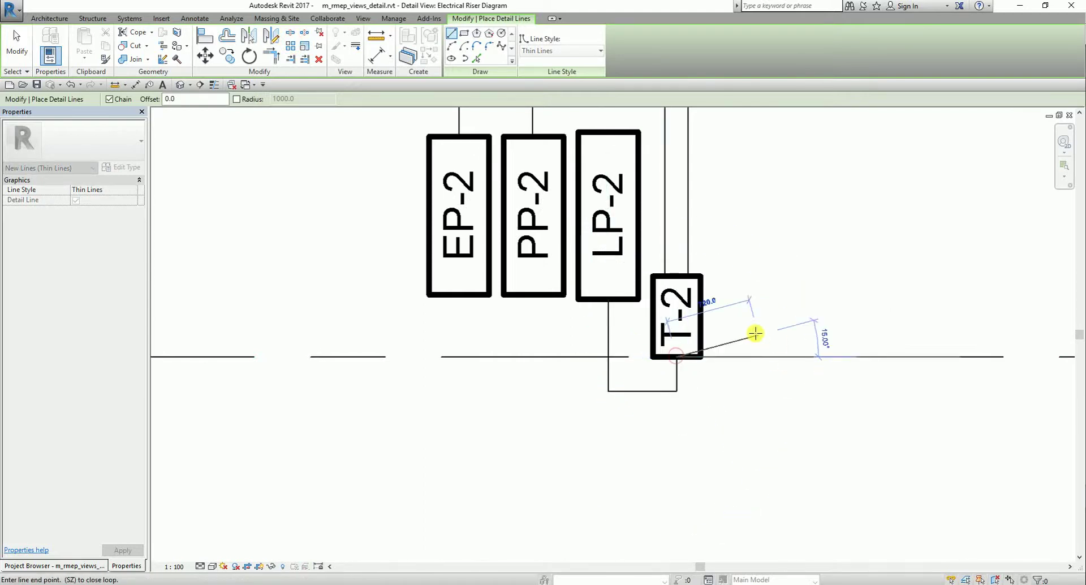
{"action": "right_click", "coordinate": [760, 287]}
{"action": "left_click", "coordinate": [783, 294]}
Move the vertical detail line below LP-2 off the panelboard's centre toward T-2.
{"action": "scroll", "coordinate": [626, 334], "scroll_direction": "down", "scroll_amount": 1}
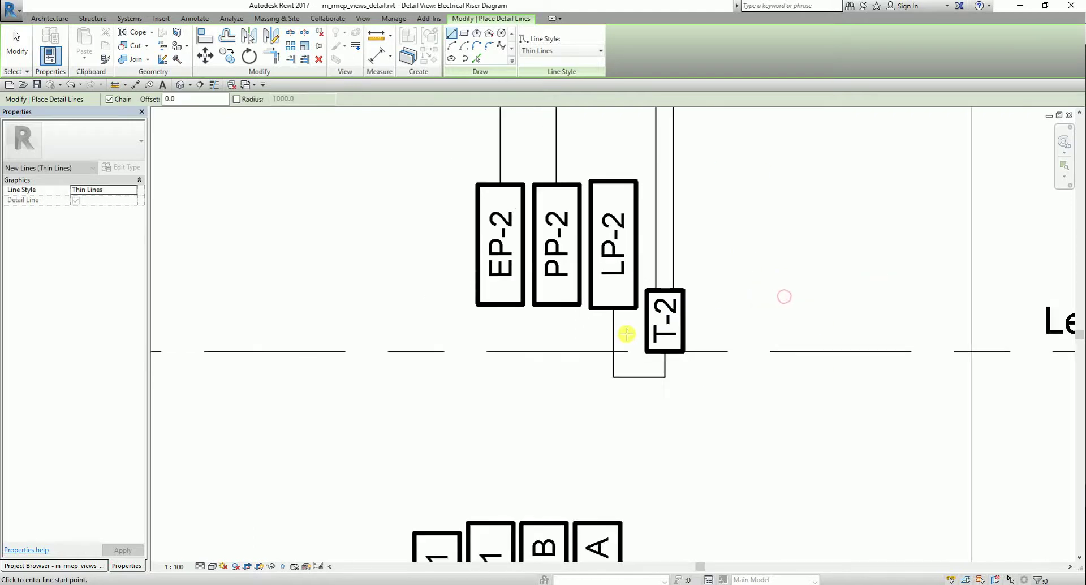
{"action": "middle_click_drag", "start_coordinate": [562, 320], "coordinate": [596, 318]}
{"action": "scroll", "coordinate": [596, 318], "scroll_direction": "down", "scroll_amount": 1}
{"action": "middle_click_drag", "start_coordinate": [621, 395], "coordinate": [639, 350]}
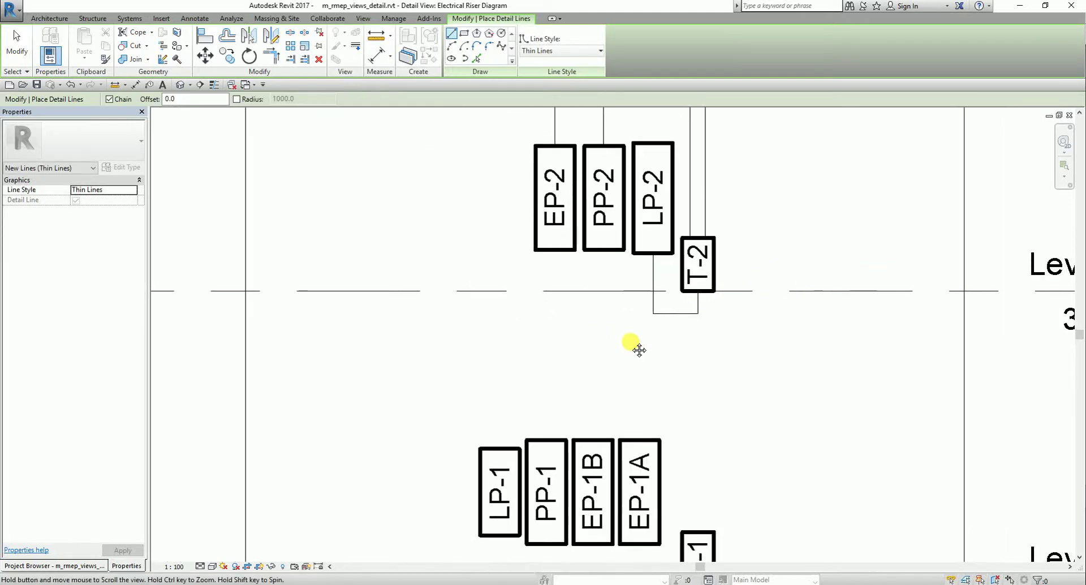
{"action": "left_click", "coordinate": [17, 48]}
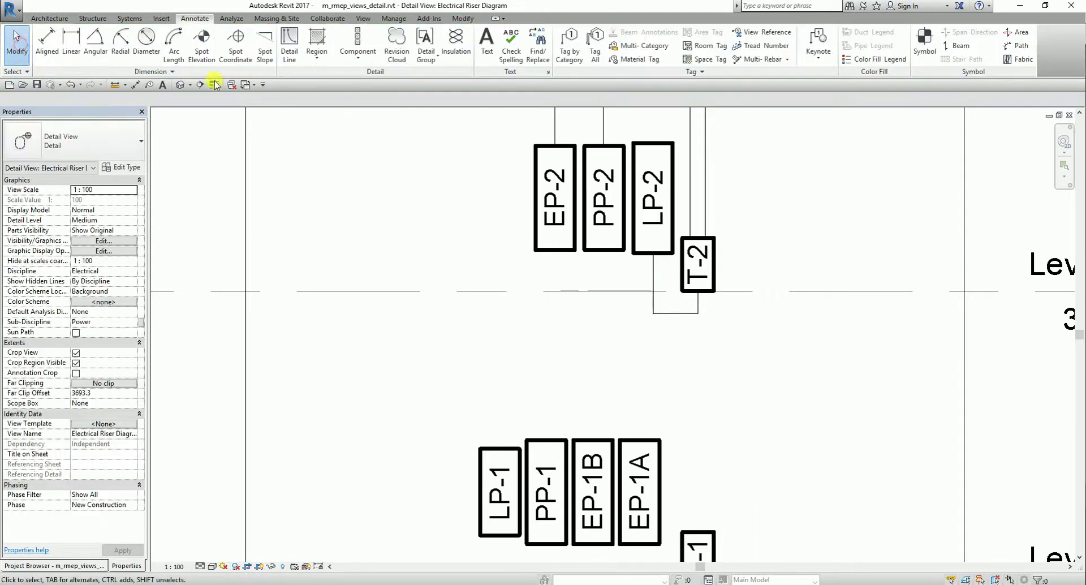
{"action": "scroll", "coordinate": [654, 267], "scroll_direction": "up", "scroll_amount": 2}
{"action": "left_click", "coordinate": [654, 266]}
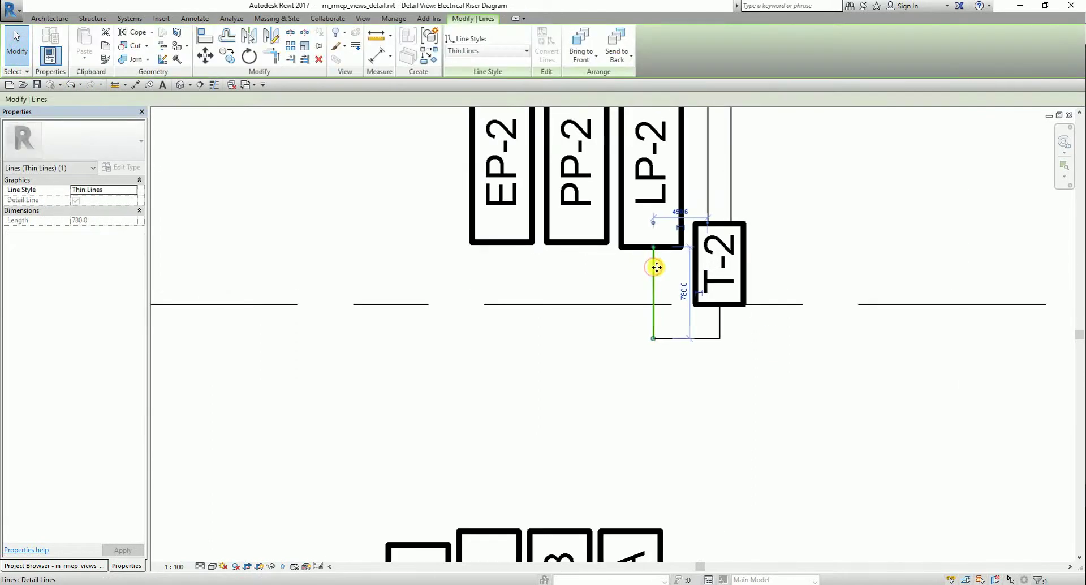
{"action": "left_click_drag", "start_coordinate": [656, 267], "coordinate": [667, 267]}
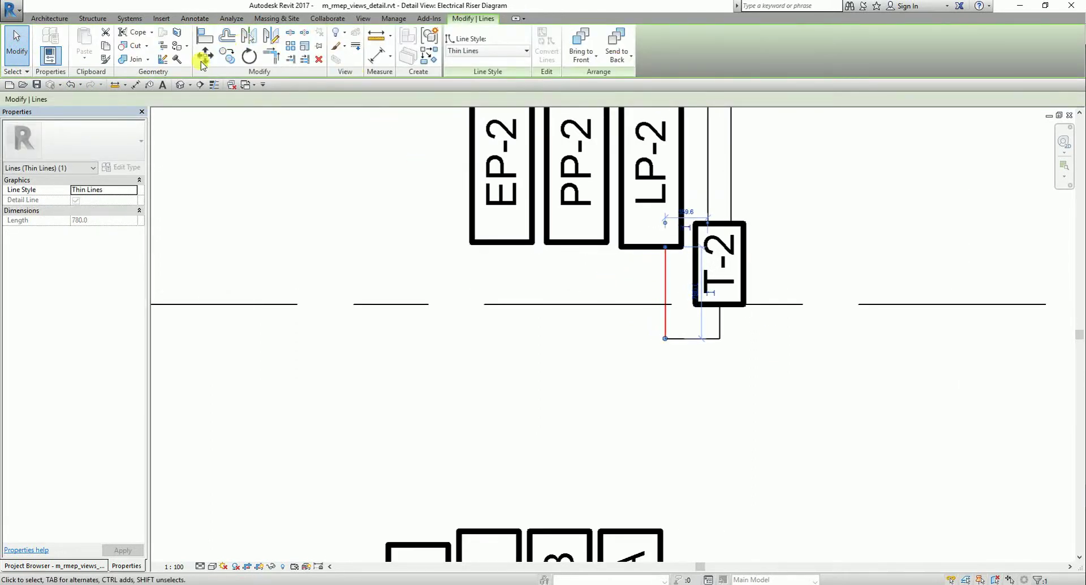
Draw chained thin detail lines from the bottom of LP-2 1100 mm down, 1900 mm across, and down to the top of LP-1.
{"action": "left_click", "coordinate": [194, 18]}
{"action": "left_click", "coordinate": [291, 48]}
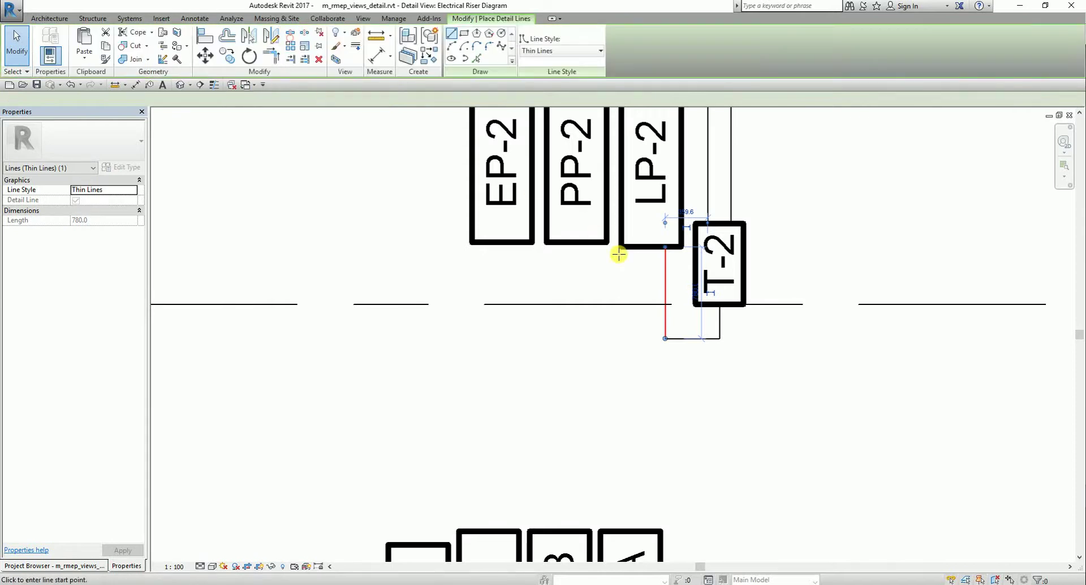
{"action": "scroll", "coordinate": [618, 254], "scroll_direction": "down", "scroll_amount": 3}
{"action": "scroll", "coordinate": [659, 322], "scroll_direction": "up", "scroll_amount": 3}
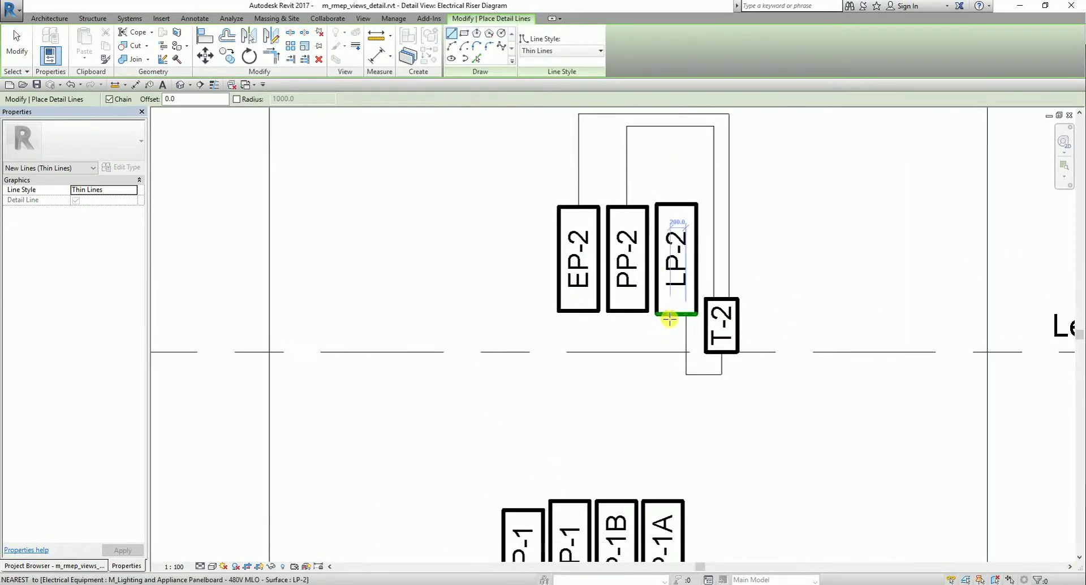
{"action": "left_click", "coordinate": [667, 314]}
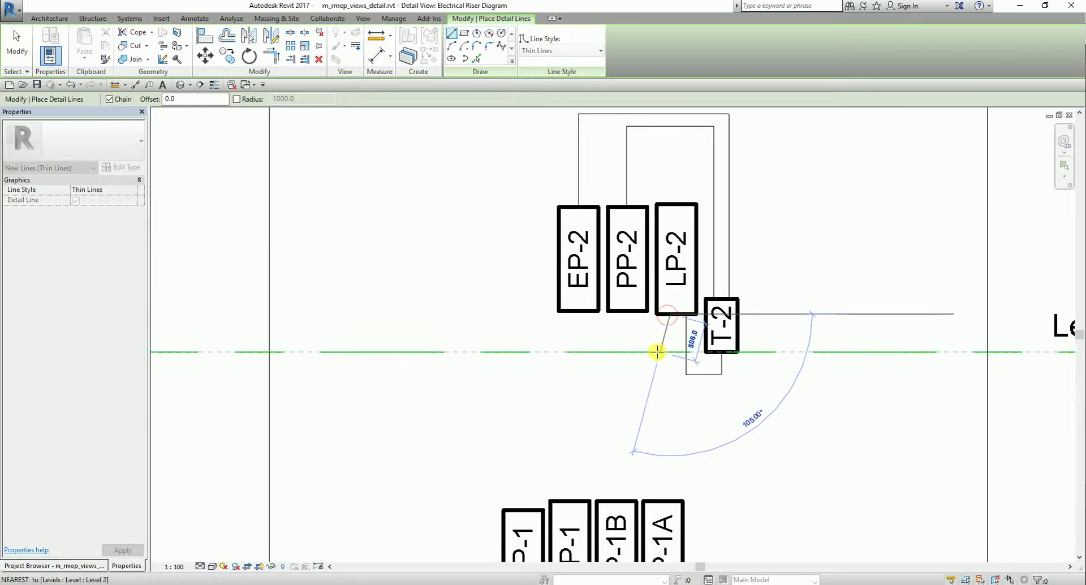
{"action": "left_click", "coordinate": [667, 397]}
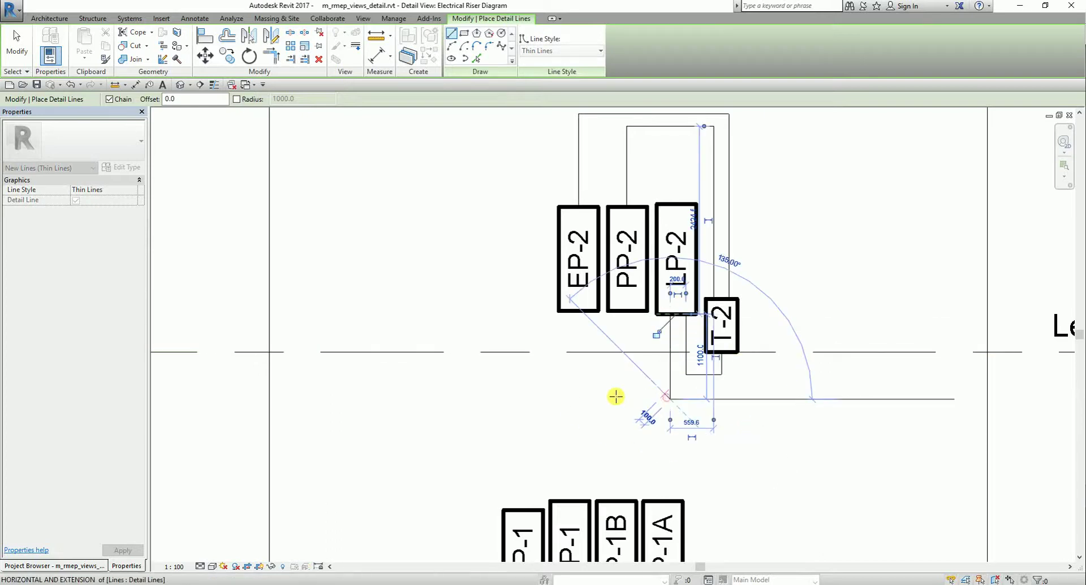
{"action": "left_click", "coordinate": [523, 400]}
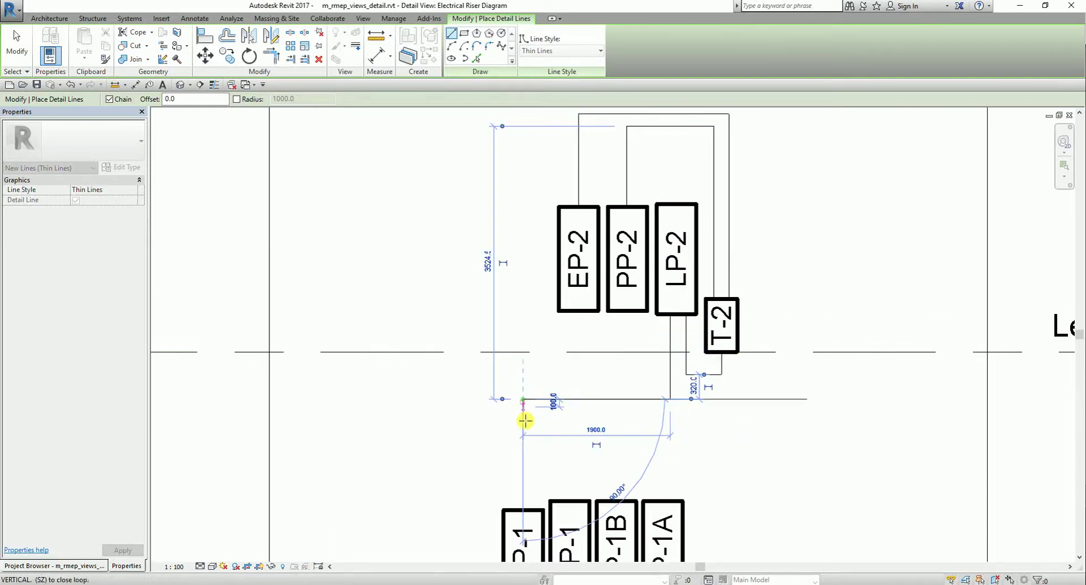
{"action": "left_click", "coordinate": [523, 509]}
{"action": "scroll", "coordinate": [548, 464], "scroll_direction": "down", "scroll_amount": 3}
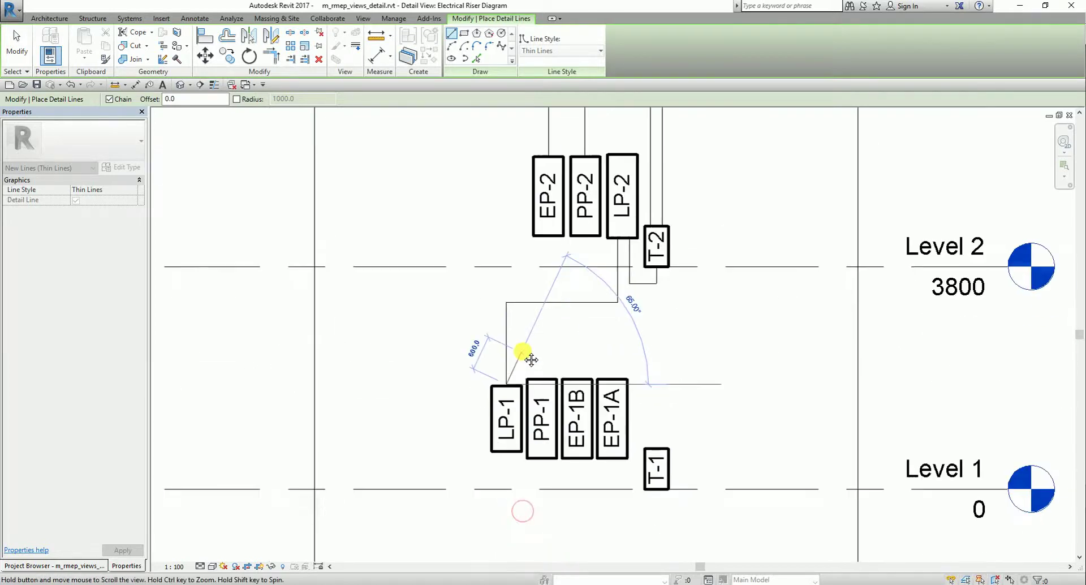
{"action": "scroll", "coordinate": [528, 358], "scroll_direction": "up", "scroll_amount": 4}
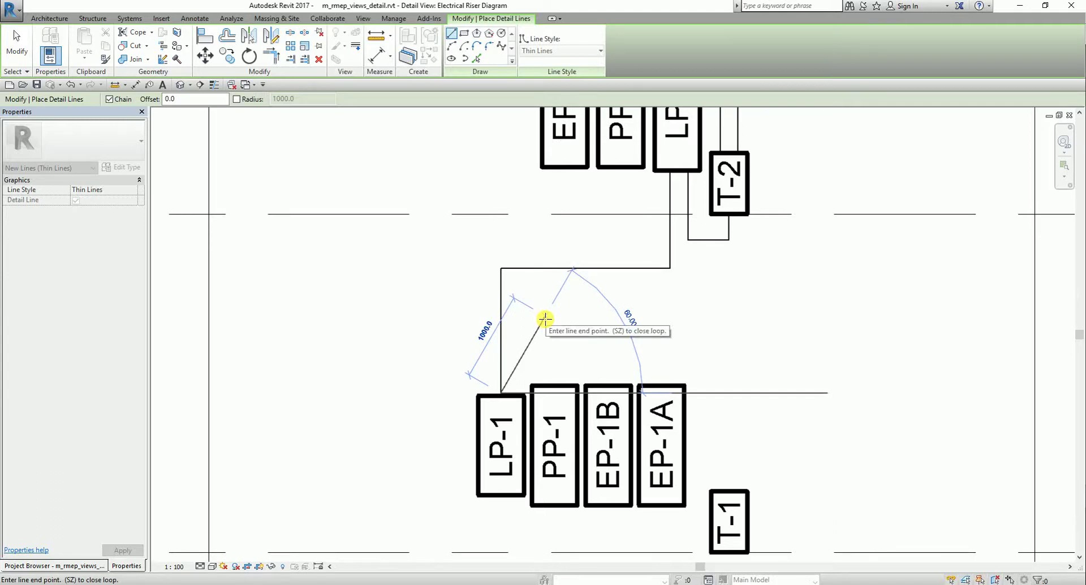
{"action": "key", "text": "Escape"}
Draw chained thin detail lines from the top of PP-1 1100 mm up, 2000 mm across, and down to the top of T-1.
{"action": "scroll", "coordinate": [607, 403], "scroll_direction": "up", "scroll_amount": 2}
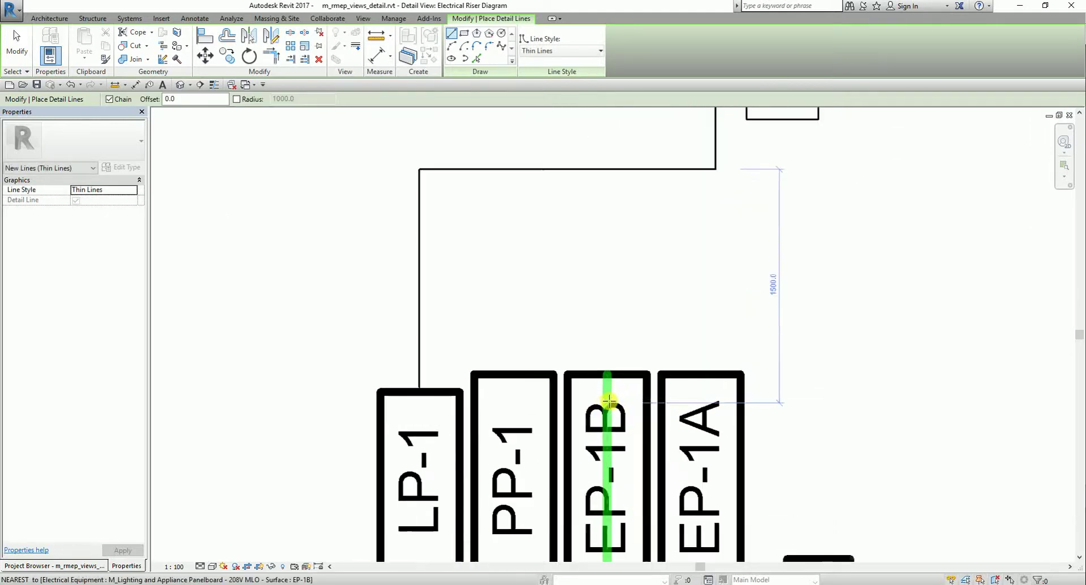
{"action": "scroll", "coordinate": [606, 398], "scroll_direction": "down", "scroll_amount": 1}
{"action": "key", "text": "ctrl+z"}
{"action": "scroll", "coordinate": [645, 364], "scroll_direction": "down", "scroll_amount": 1}
{"action": "middle_click_drag", "start_coordinate": [647, 363], "coordinate": [625, 289]}
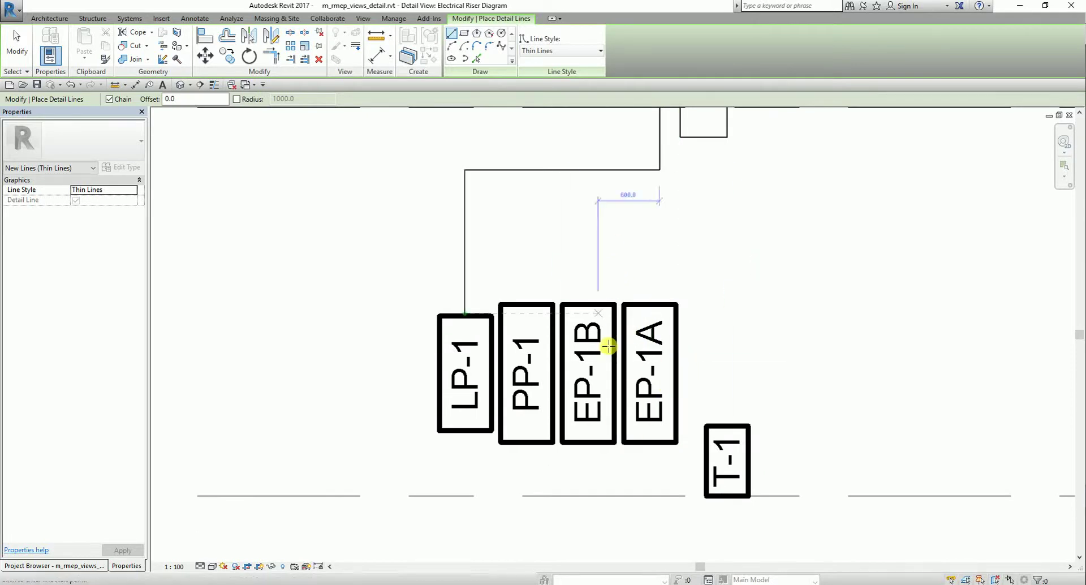
{"action": "left_click", "coordinate": [523, 305]}
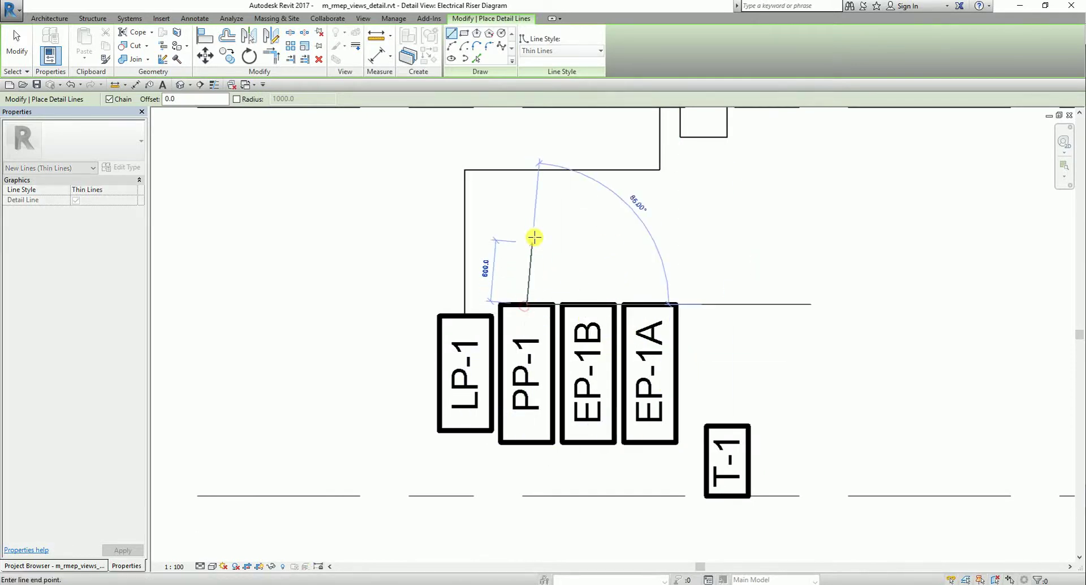
{"action": "left_click", "coordinate": [527, 194]}
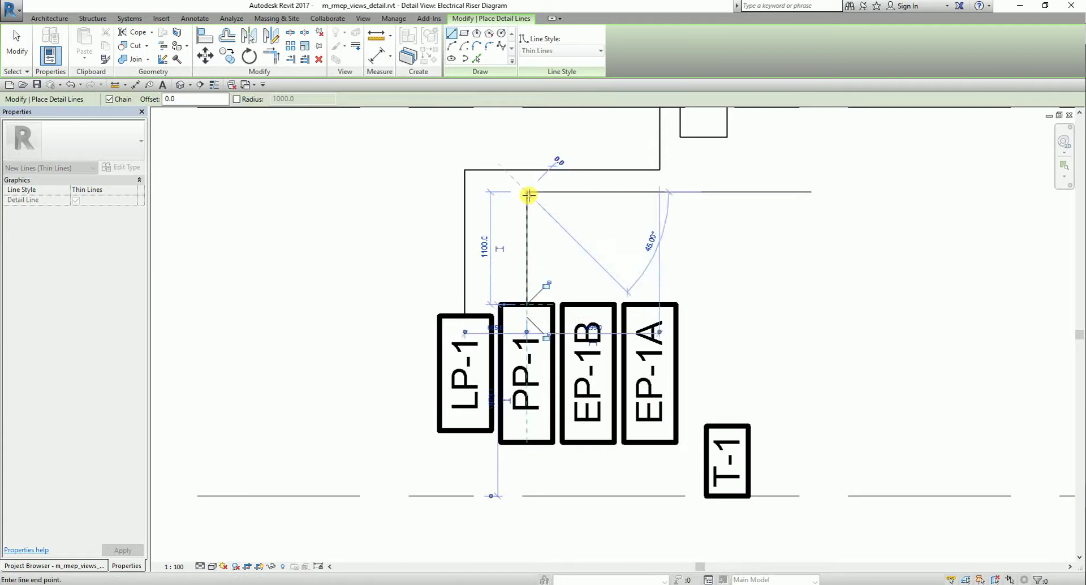
{"action": "left_click", "coordinate": [732, 192]}
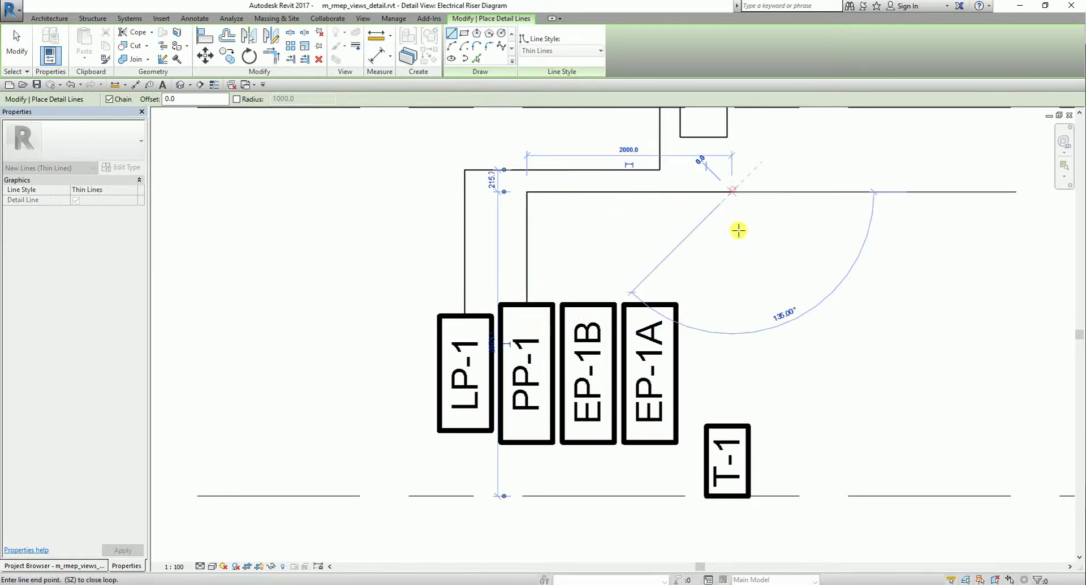
{"action": "left_click", "coordinate": [732, 425]}
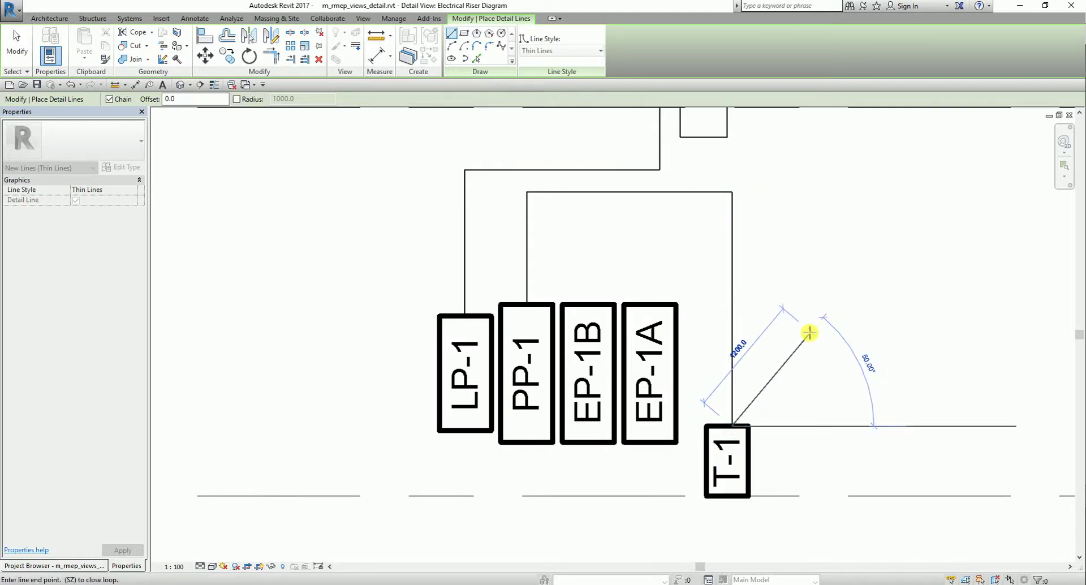
{"action": "right_click", "coordinate": [809, 333]}
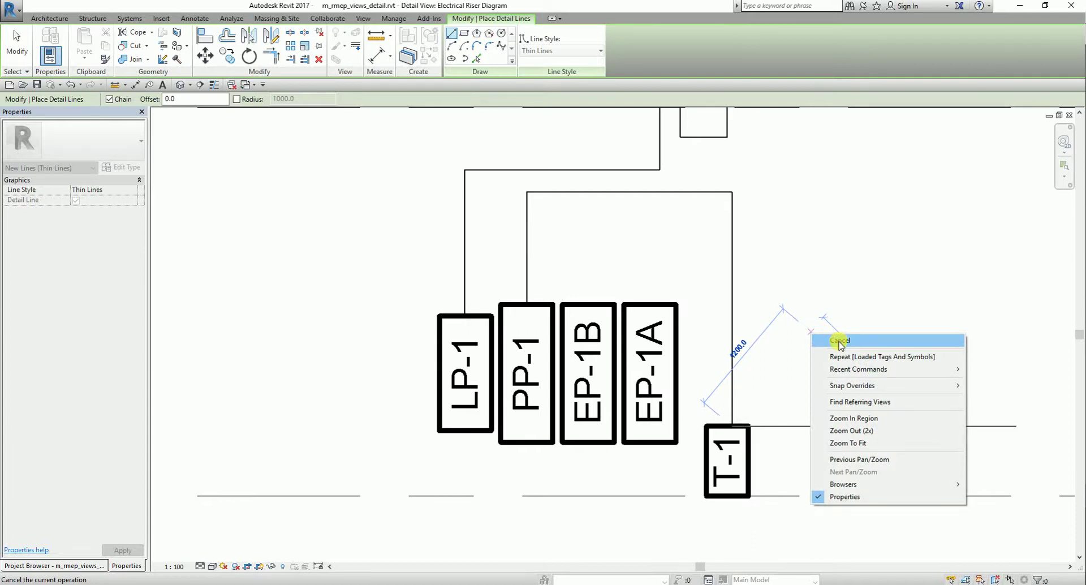
{"action": "left_click", "coordinate": [839, 341]}
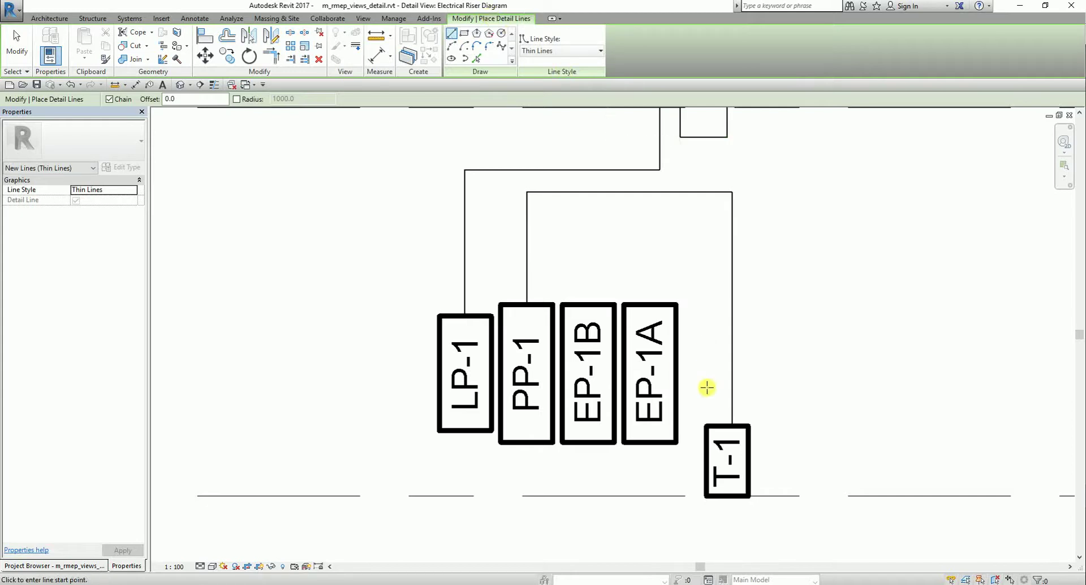
Draw chained thin detail lines from the top of T-1 1900 mm up, 1400 mm across, and down to the top of EP-1B.
{"action": "left_click", "coordinate": [729, 424]}
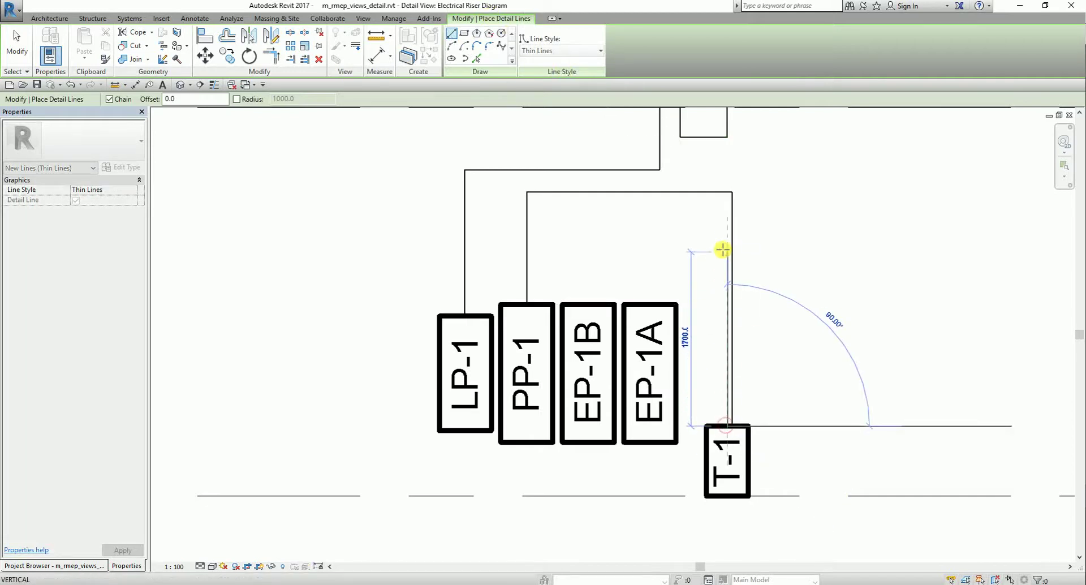
{"action": "left_click", "coordinate": [723, 229]}
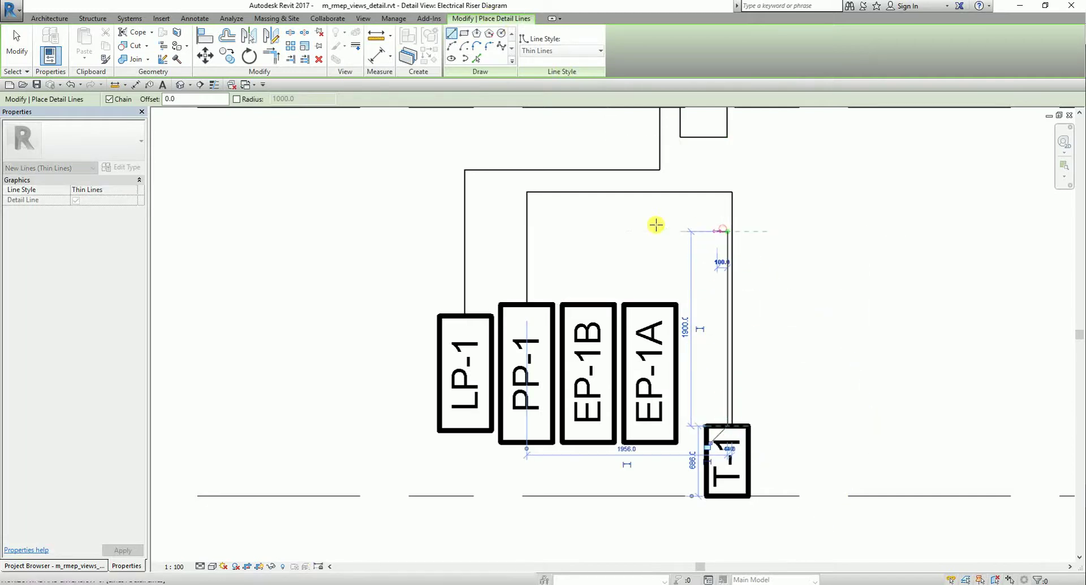
{"action": "left_click", "coordinate": [587, 231]}
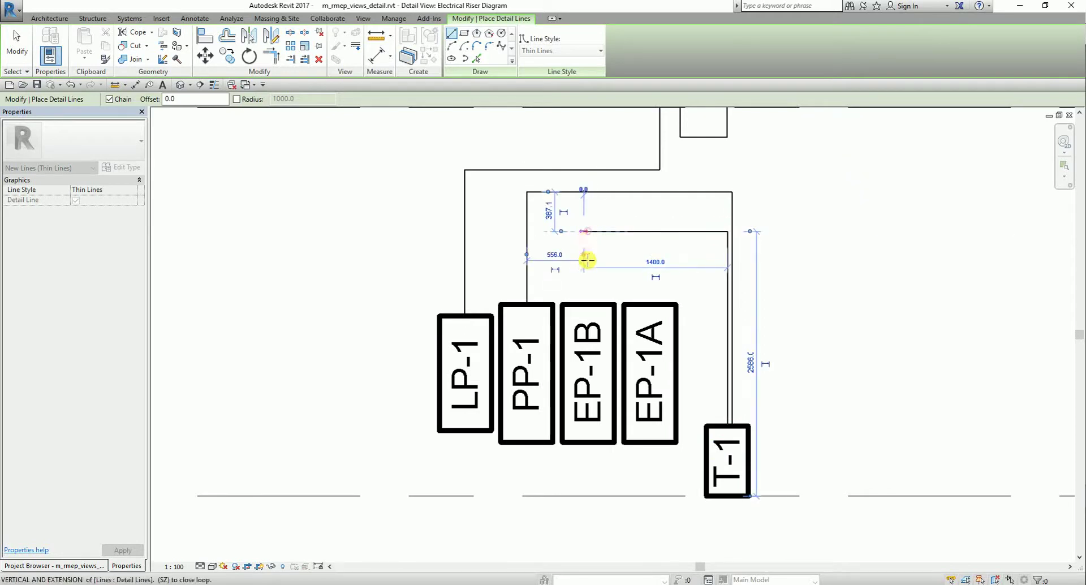
{"action": "left_click", "coordinate": [583, 303]}
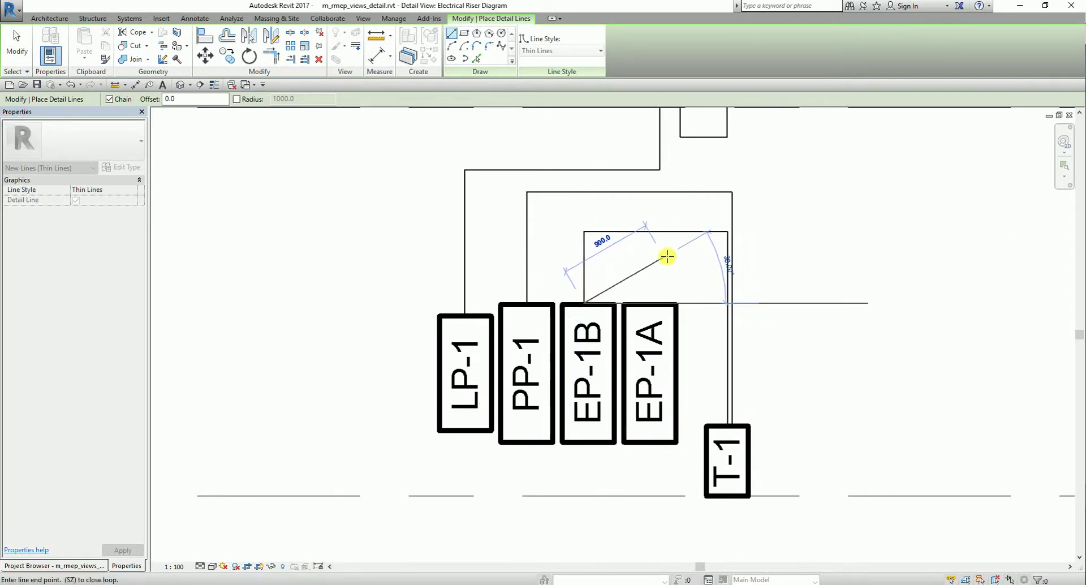
{"action": "right_click", "coordinate": [666, 256]}
{"action": "left_click", "coordinate": [689, 264]}
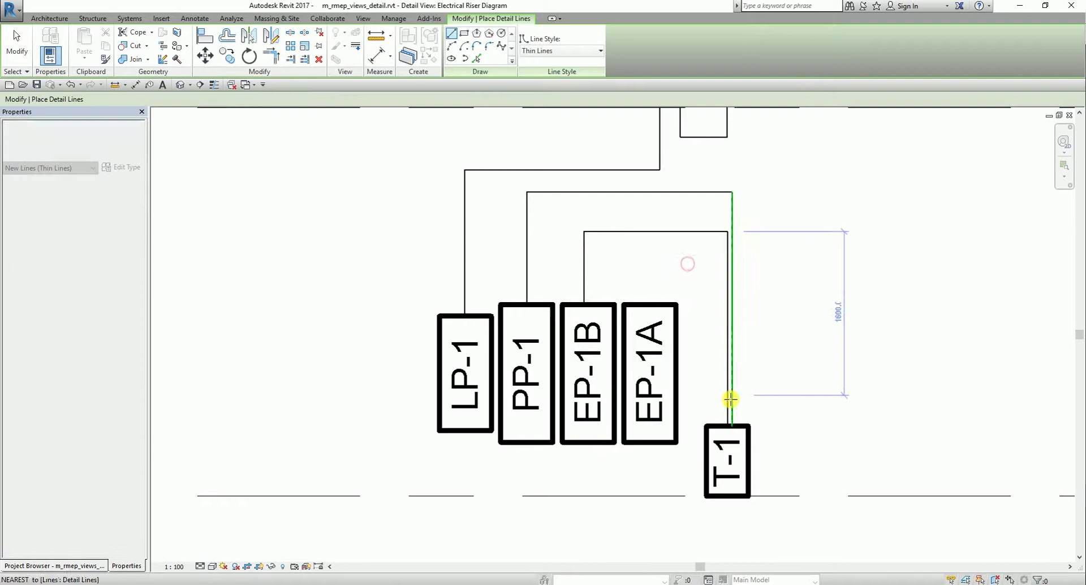
Draw chained thin detail lines from the top of T-1 1500 mm up, across, and down to the top of EP-1A.
{"action": "left_click", "coordinate": [716, 425]}
{"action": "left_click", "coordinate": [718, 275]}
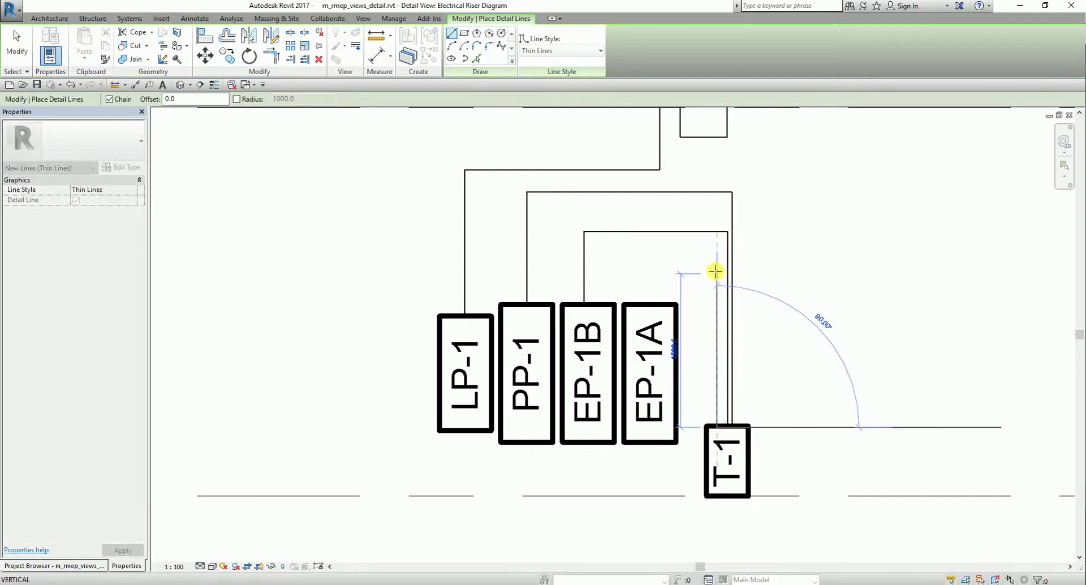
{"action": "left_click", "coordinate": [644, 274]}
{"action": "left_click", "coordinate": [645, 304]}
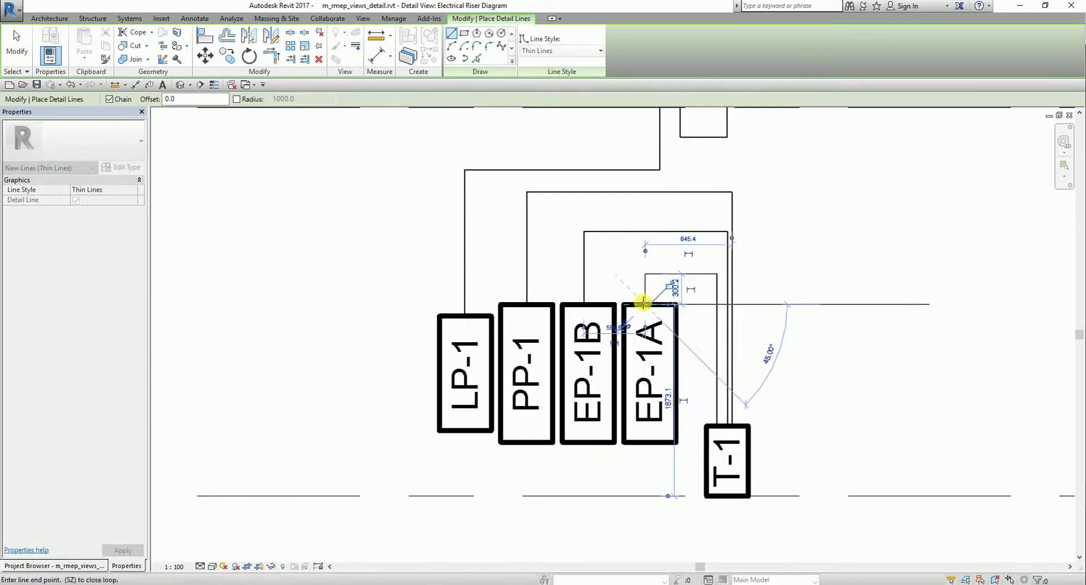
{"action": "right_click", "coordinate": [621, 250]}
{"action": "left_click", "coordinate": [628, 252]}
Draw chained thin detail lines from the bottom of LP-1 1200 mm down, about 2556 mm across, and up to the bottom of T-1.
{"action": "scroll", "coordinate": [775, 371], "scroll_direction": "down", "scroll_amount": 2}
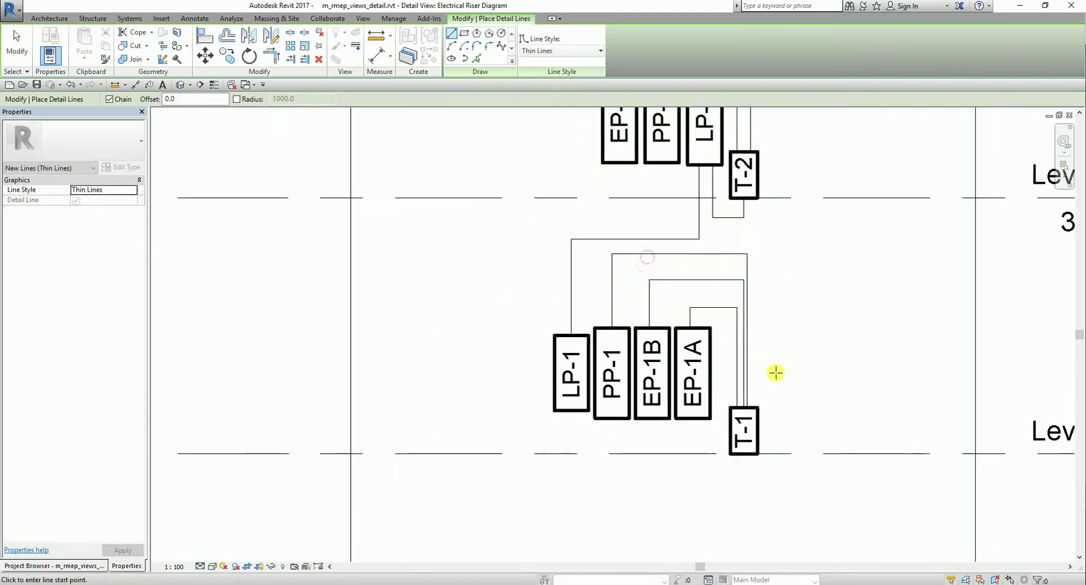
{"action": "middle_click_drag", "start_coordinate": [776, 371], "coordinate": [825, 339]}
{"action": "scroll", "coordinate": [792, 361], "scroll_direction": "down", "scroll_amount": 3, "text": "ctrl"}
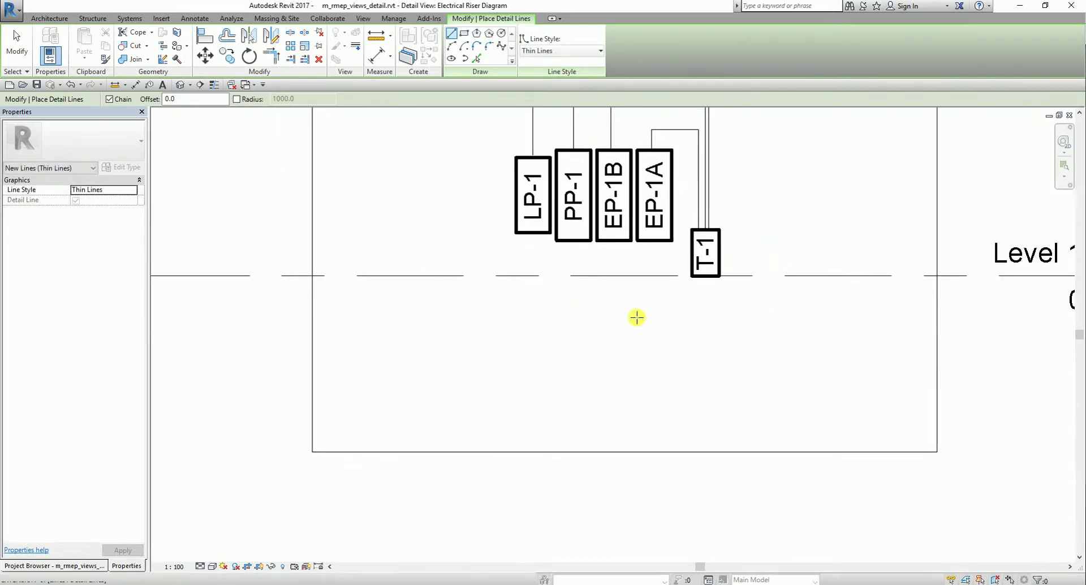
{"action": "scroll", "coordinate": [591, 323], "scroll_direction": "up", "scroll_amount": 2, "text": "ctrl"}
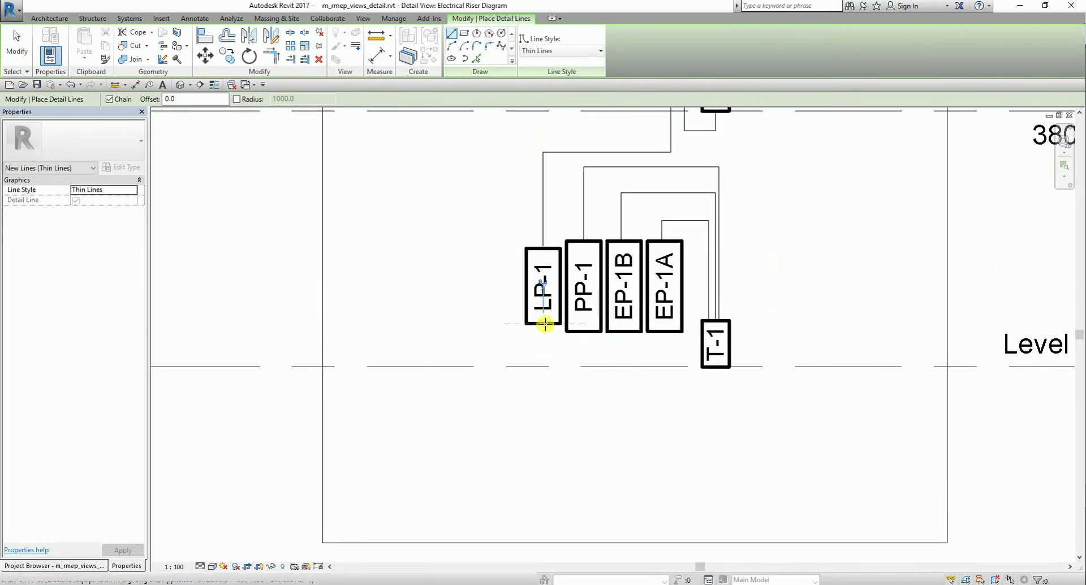
{"action": "left_click", "coordinate": [543, 324]}
{"action": "left_click", "coordinate": [543, 403]}
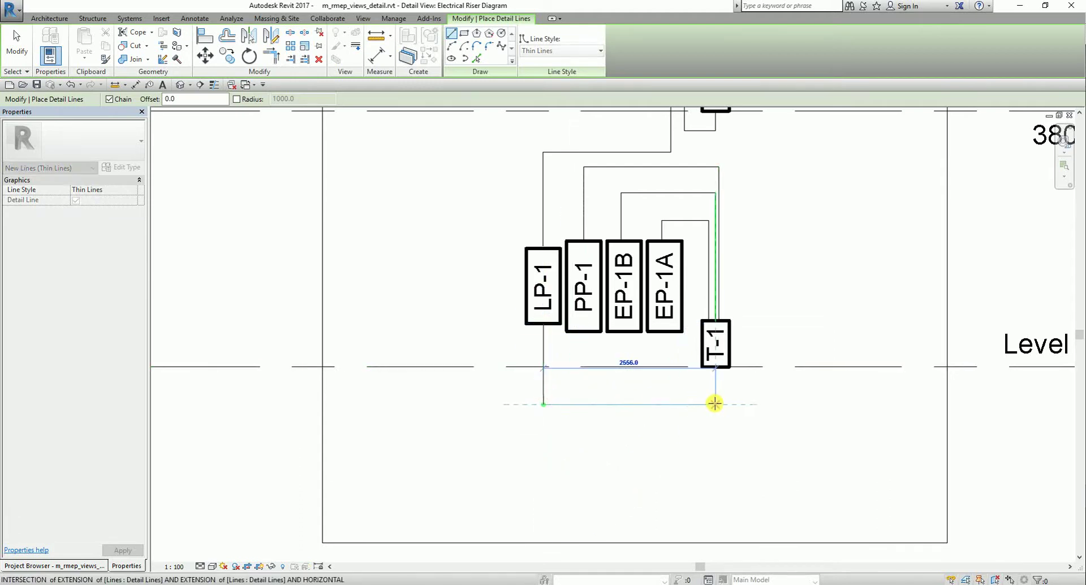
{"action": "left_click", "coordinate": [715, 404]}
{"action": "right_click", "coordinate": [716, 369]}
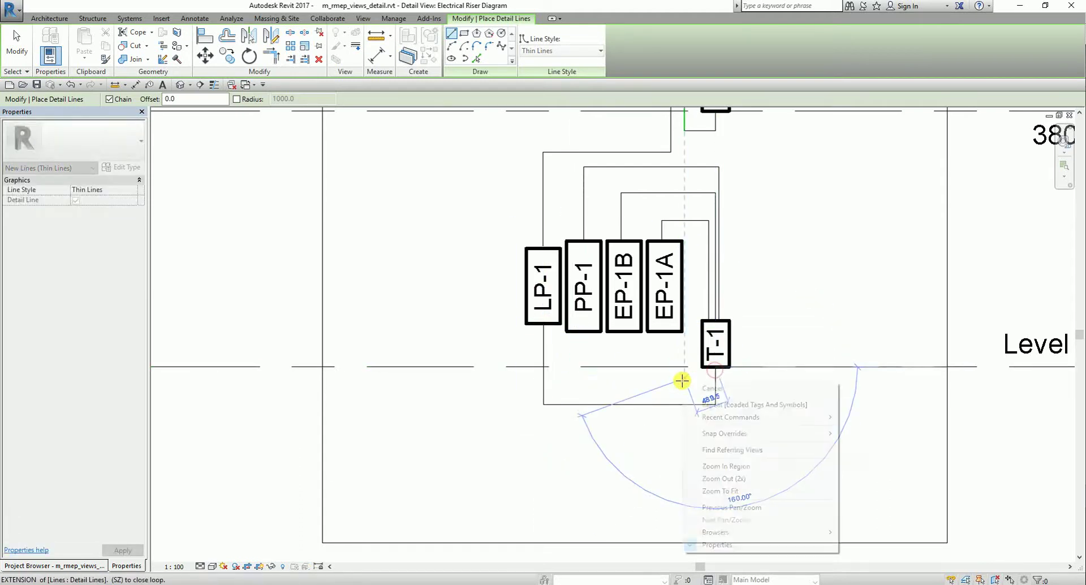
{"action": "left_click", "coordinate": [714, 382]}
{"action": "scroll", "coordinate": [547, 355], "scroll_direction": "down", "scroll_amount": 2}
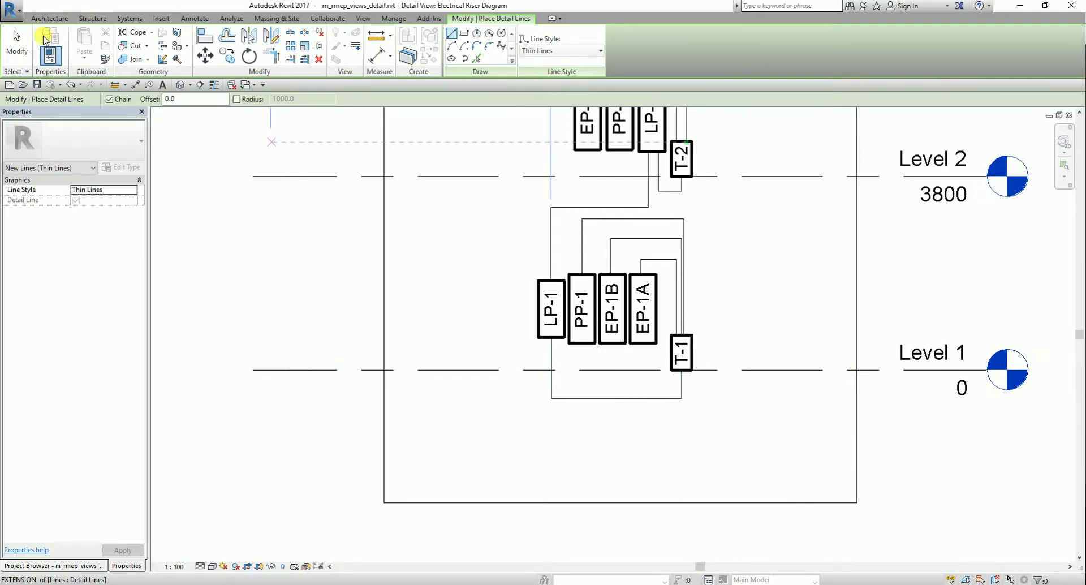
{"action": "left_click", "coordinate": [18, 51]}
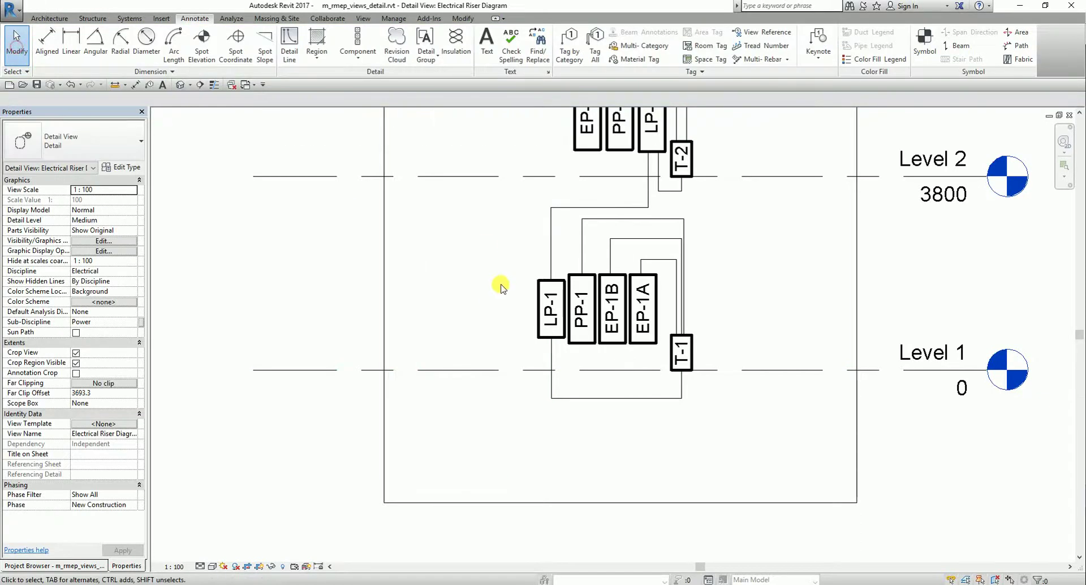
Spread the vertical detail lines above T-1 by moving the PP-1 line away from the panelboards and the EP-1A line toward them.
{"action": "scroll", "coordinate": [691, 249], "scroll_direction": "up", "scroll_amount": 2}
{"action": "scroll", "coordinate": [807, 323], "scroll_direction": "up", "scroll_amount": 3}
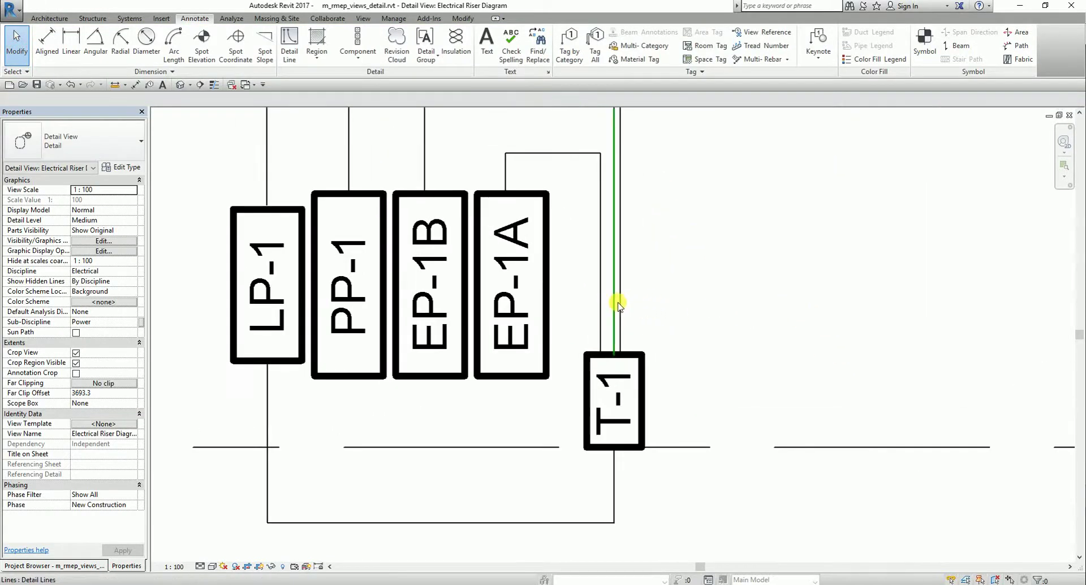
{"action": "left_click", "coordinate": [620, 306]}
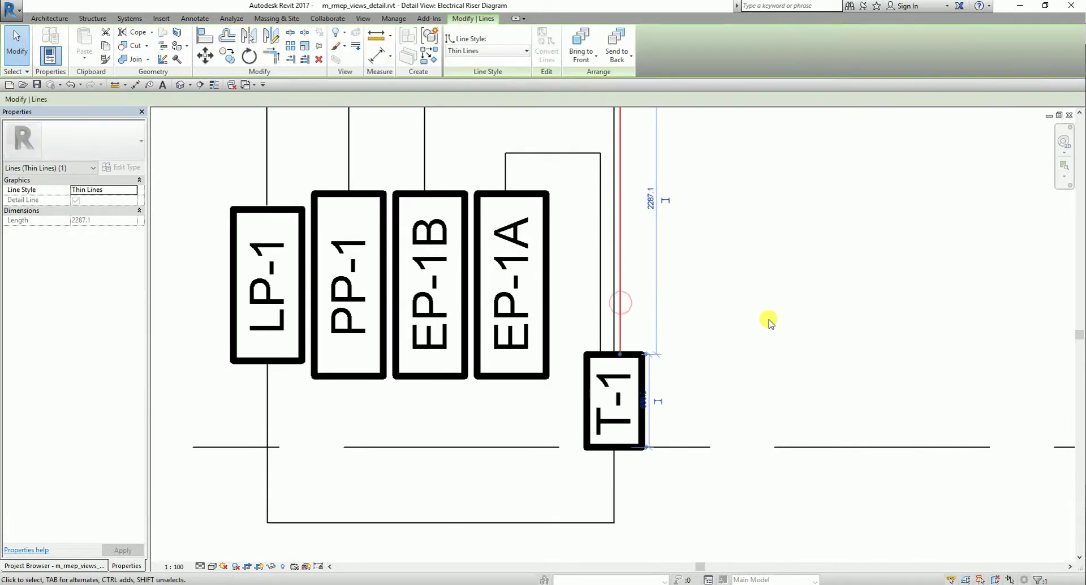
{"action": "key", "text": "Right"}
{"action": "key", "text": "Left"}
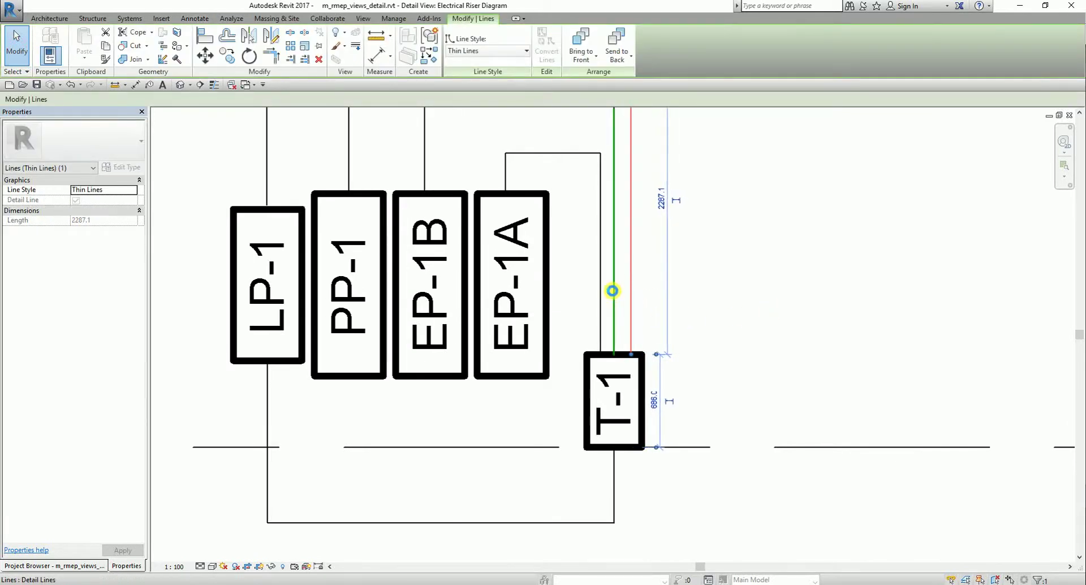
{"action": "left_click", "coordinate": [600, 298]}
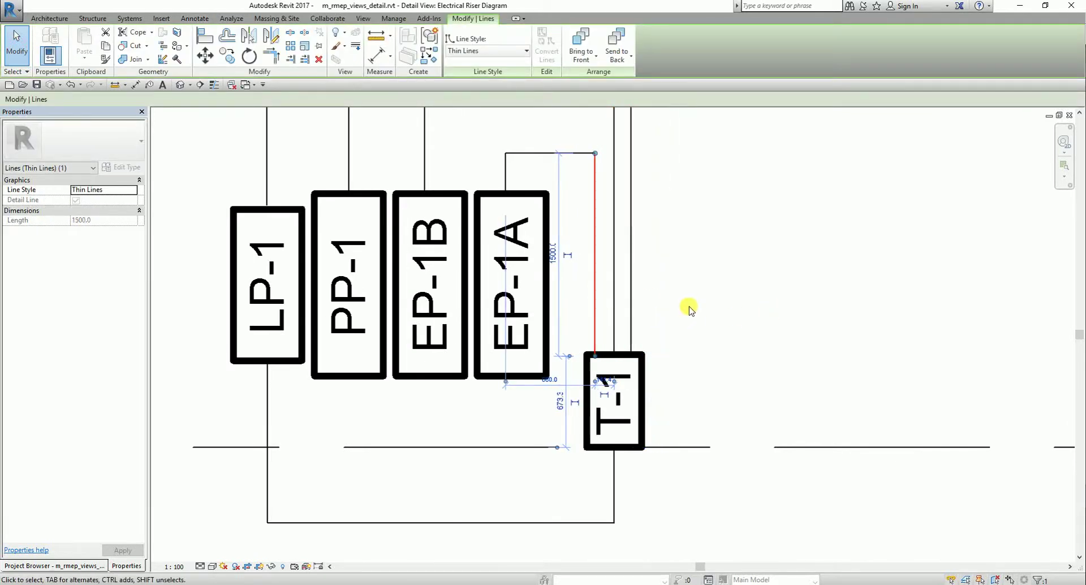
{"action": "scroll", "coordinate": [692, 306], "scroll_direction": "down", "scroll_amount": 3}
{"action": "left_click", "coordinate": [749, 314]}
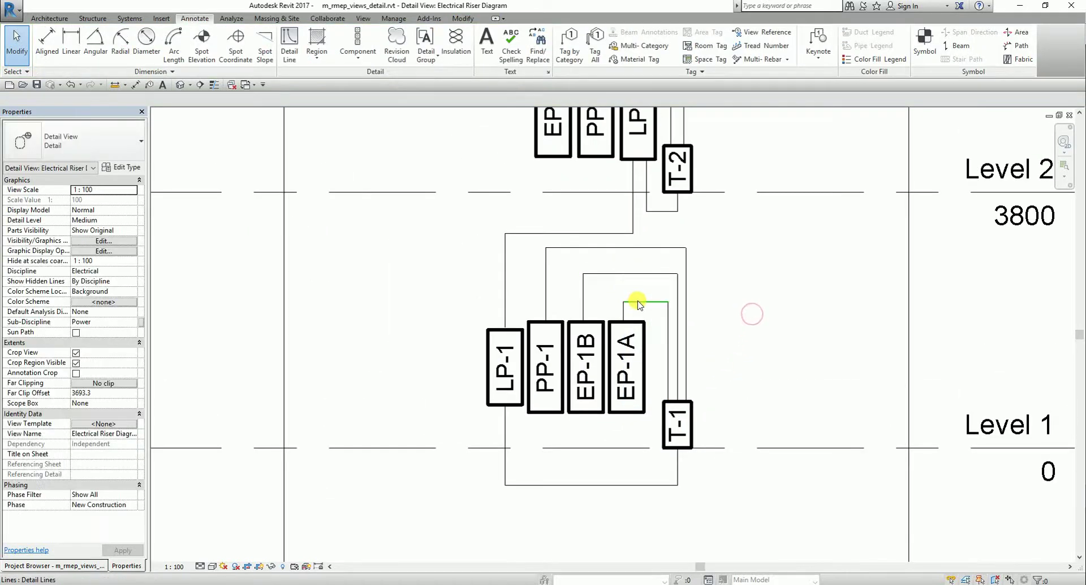
Move the horizontal detail lines above EP-1A and EP-1B up to space the Level 1 connection lines evenly.
{"action": "left_click", "coordinate": [636, 293]}
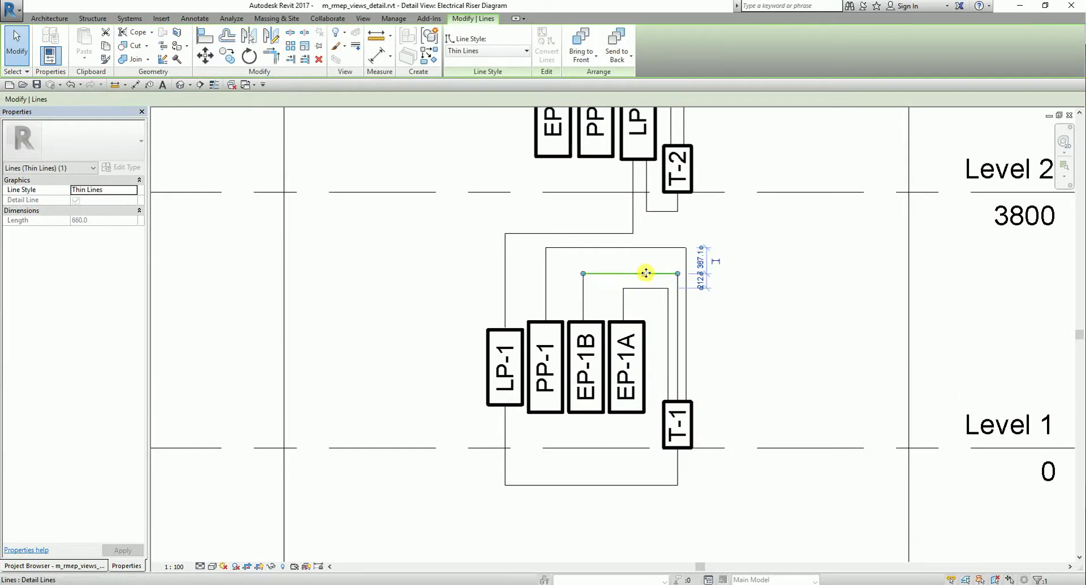
{"action": "left_click_drag", "start_coordinate": [644, 274], "coordinate": [650, 265]}
{"action": "left_click", "coordinate": [791, 318]}
{"action": "scroll", "coordinate": [794, 321], "scroll_direction": "down", "scroll_amount": 2}
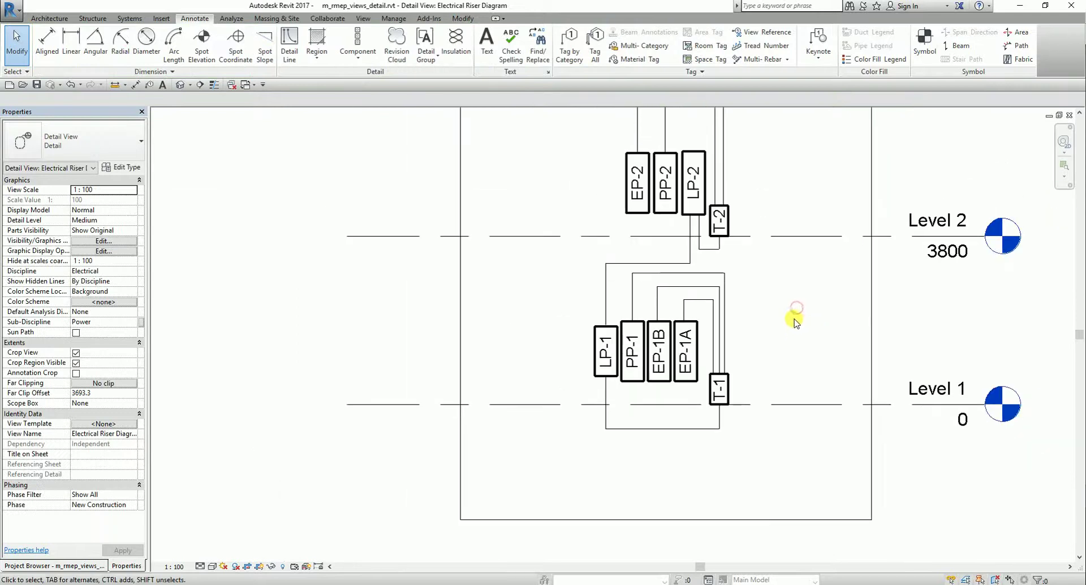
{"action": "middle_click_drag", "start_coordinate": [798, 336], "coordinate": [788, 393]}
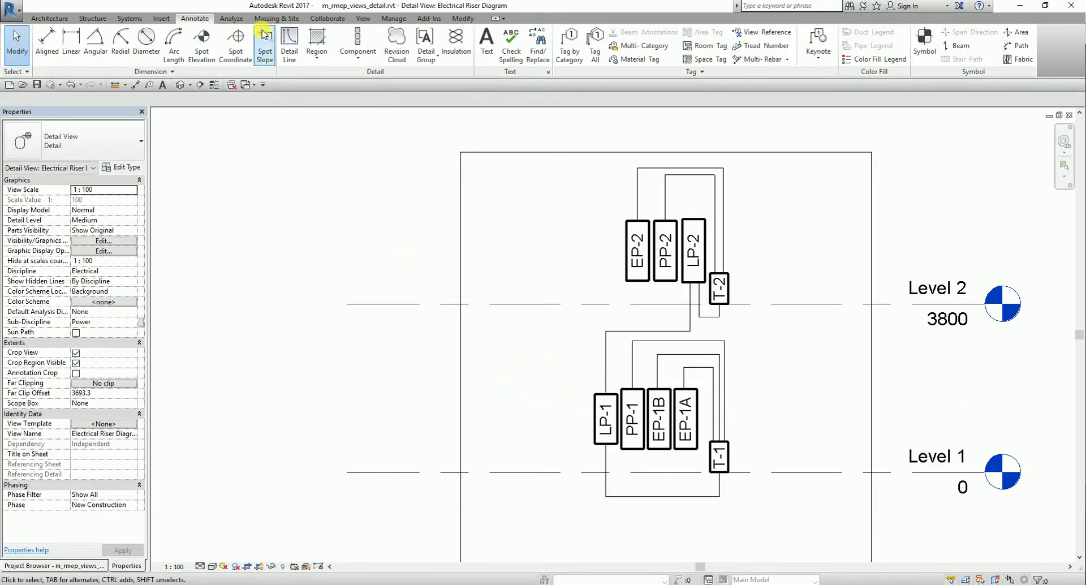
Draw a thin-line detail rectangle about 2300 mm wide and 2000 mm high above Level 1, beside LP-1 and inside the crop boundary.
{"action": "left_click", "coordinate": [289, 40]}
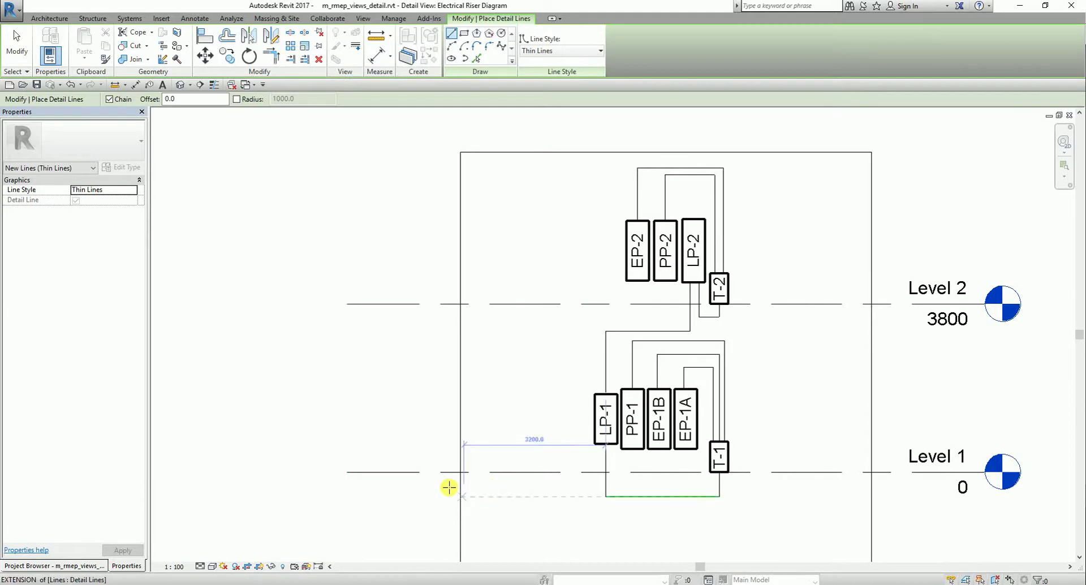
{"action": "left_click", "coordinate": [464, 34]}
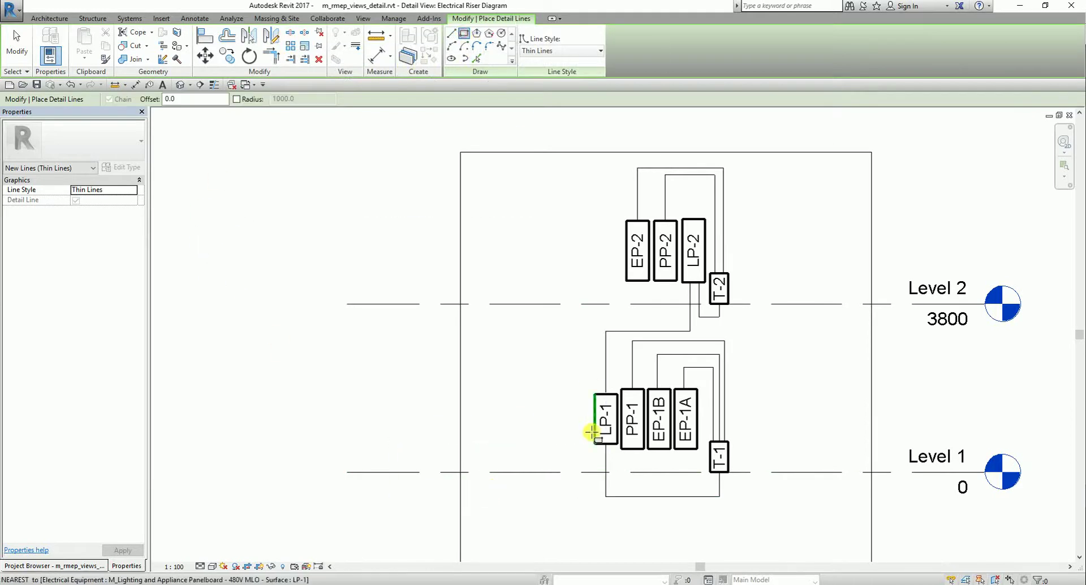
{"action": "left_click", "coordinate": [474, 367]}
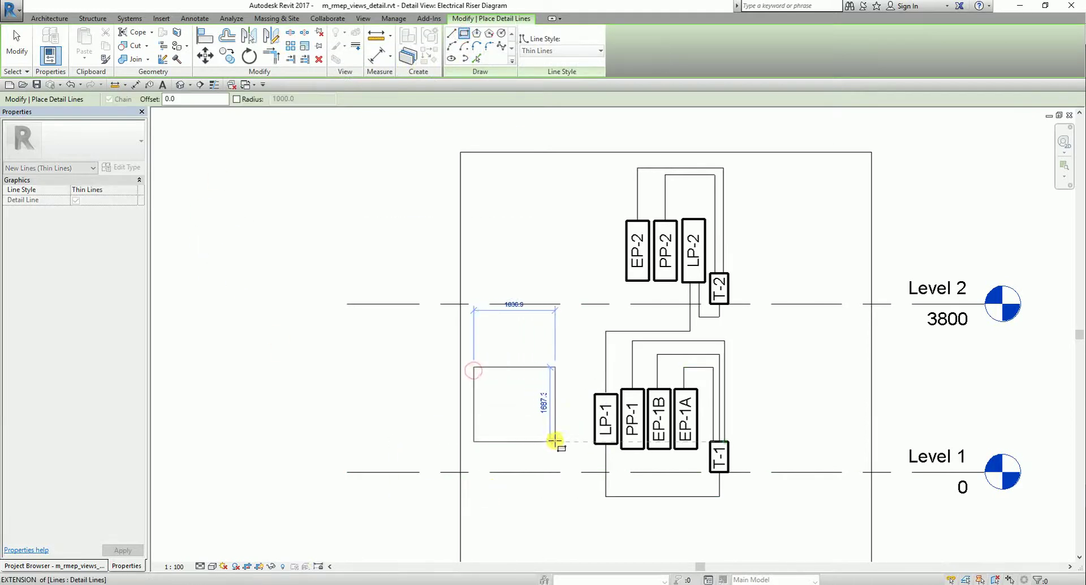
{"action": "left_click", "coordinate": [575, 455]}
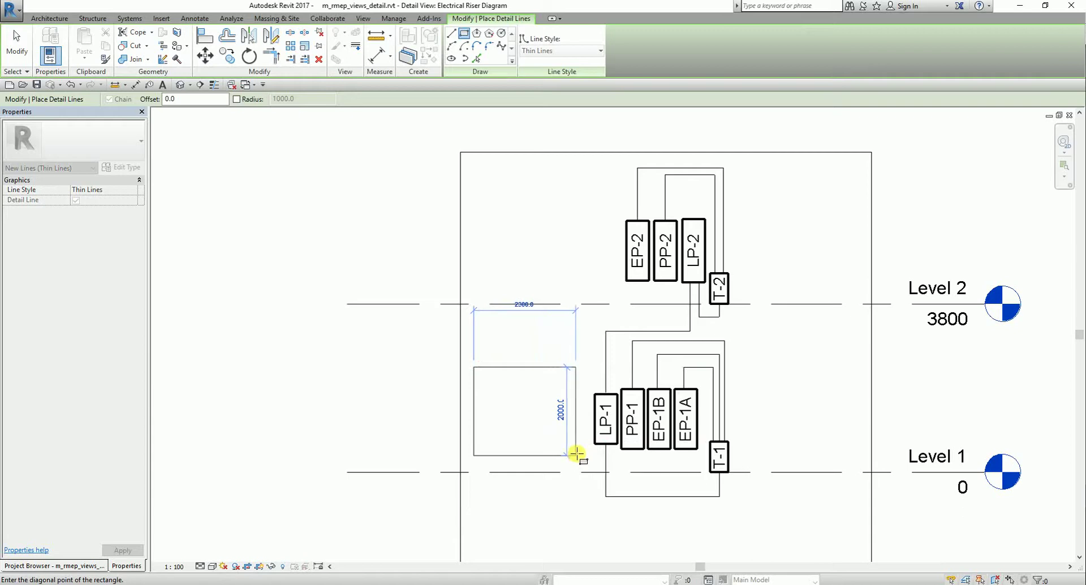
{"action": "left_click", "coordinate": [17, 54]}
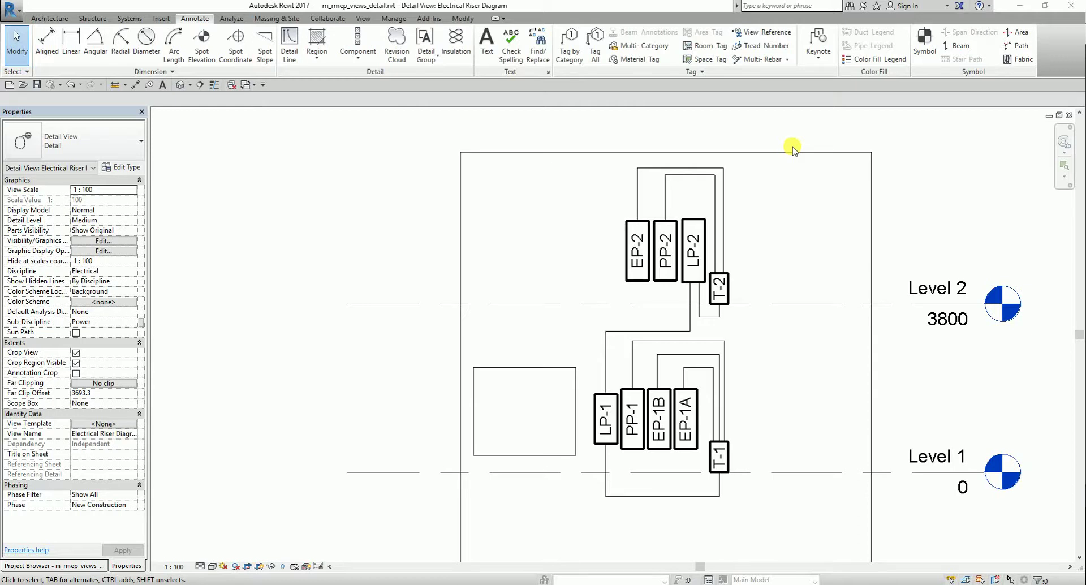
Move the vertical detail line below LP-1 off the panelboard's centre toward PP-1.
{"action": "scroll", "coordinate": [601, 530], "scroll_direction": "up", "scroll_amount": 5}
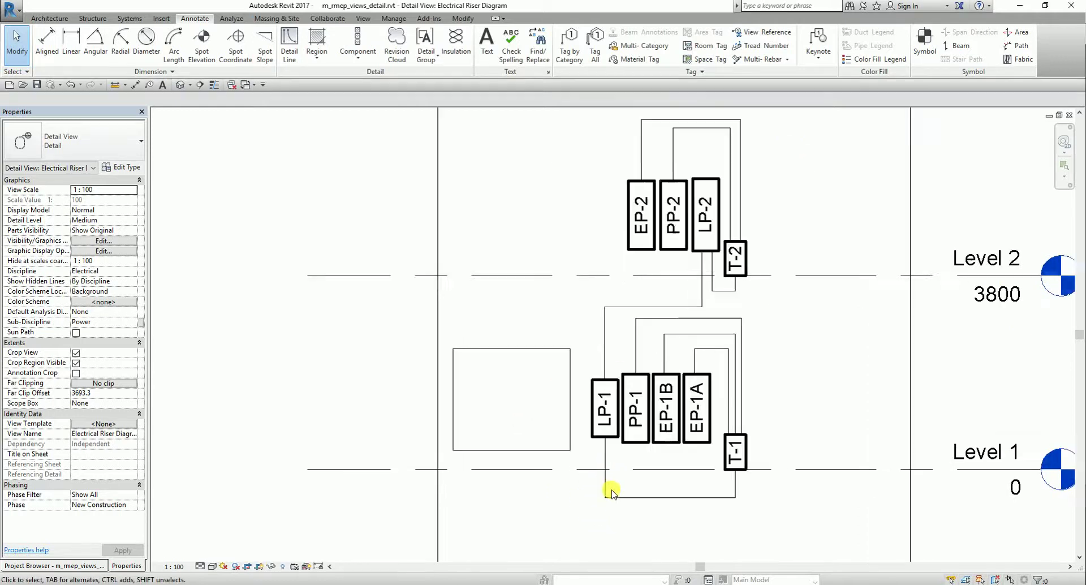
{"action": "left_click", "coordinate": [593, 351]}
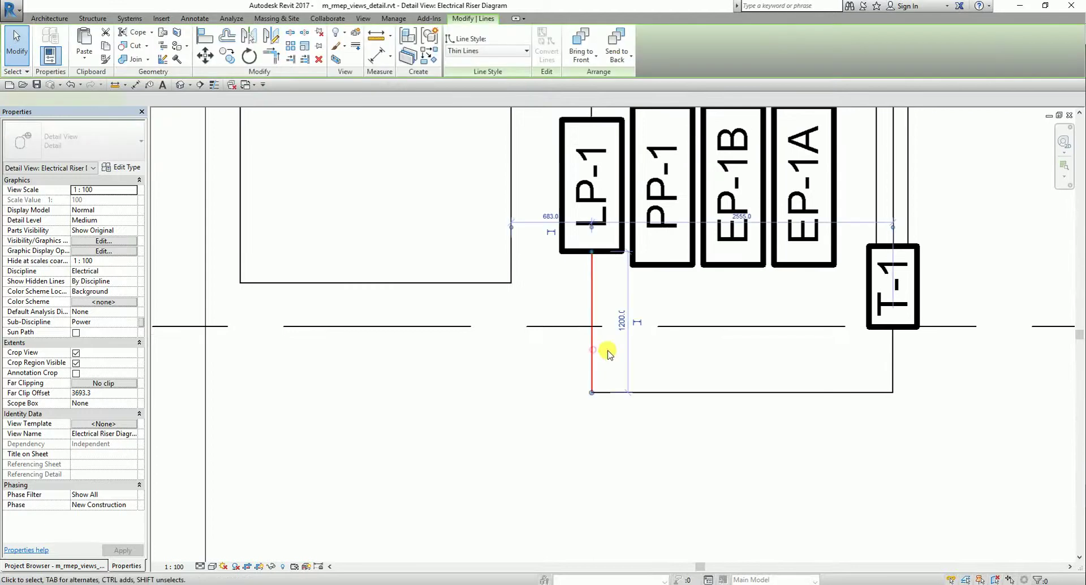
{"action": "left_click_drag", "start_coordinate": [595, 352], "coordinate": [606, 351]}
{"action": "left_click", "coordinate": [729, 458]}
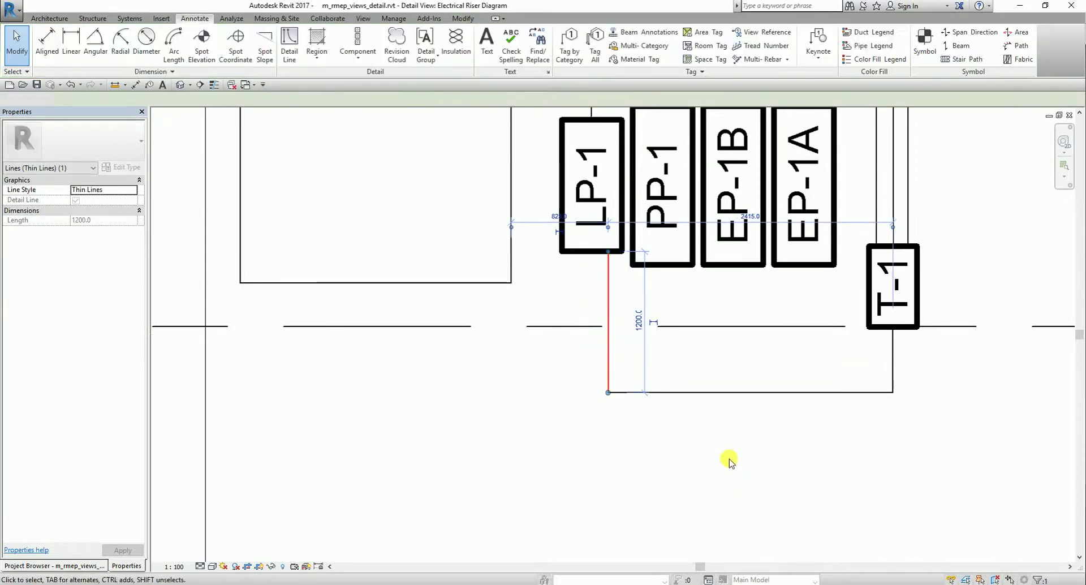
Draw chained thin detail lines from the rectangle's bottom edge 600 mm down, 1100 mm across, and 800 mm up toward LP-1.
{"action": "left_click", "coordinate": [289, 45]}
{"action": "scroll", "coordinate": [543, 317], "scroll_direction": "down", "scroll_amount": 2}
{"action": "left_click", "coordinate": [520, 295]}
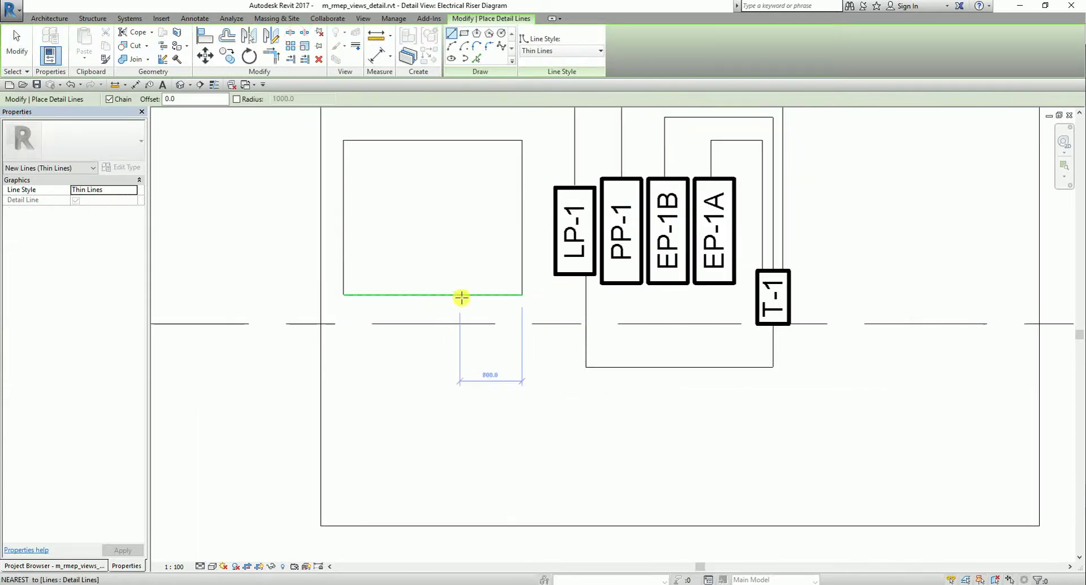
{"action": "left_click", "coordinate": [476, 295]}
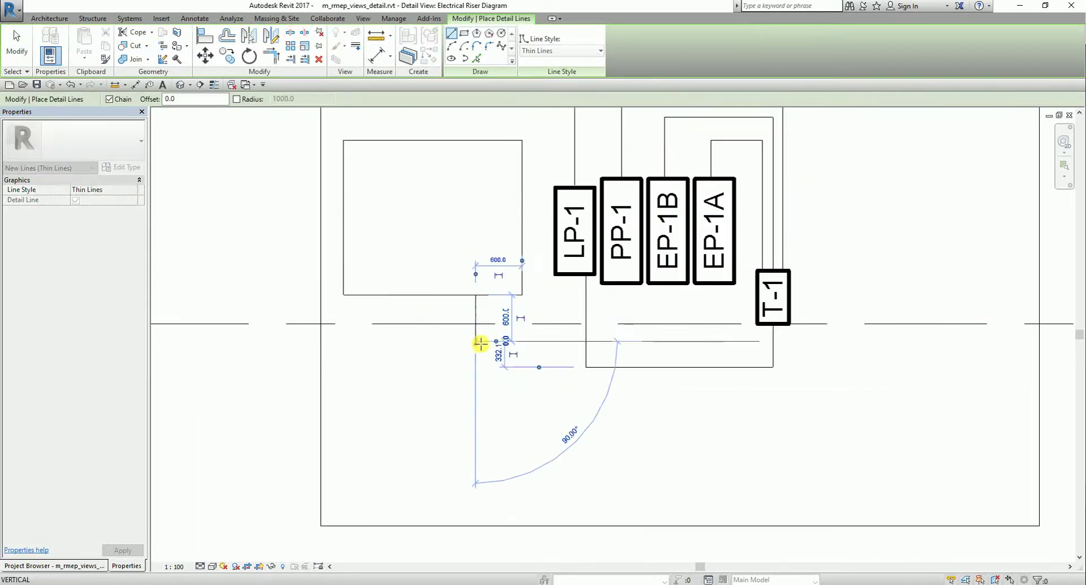
{"action": "left_click", "coordinate": [475, 341]}
{"action": "left_click", "coordinate": [560, 342]}
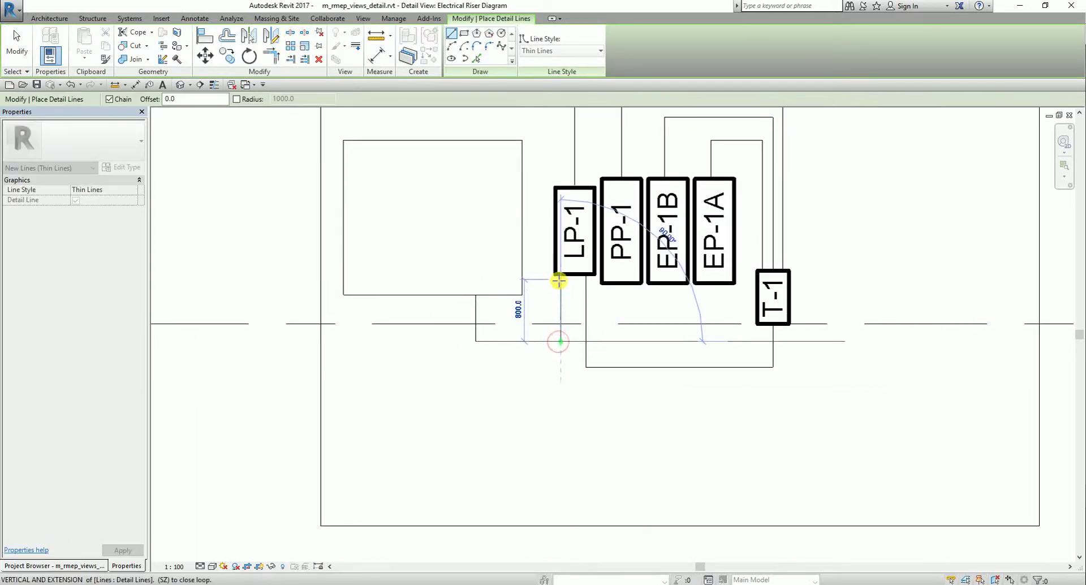
{"action": "left_click", "coordinate": [560, 278]}
{"action": "scroll", "coordinate": [544, 245], "scroll_direction": "up", "scroll_amount": 2}
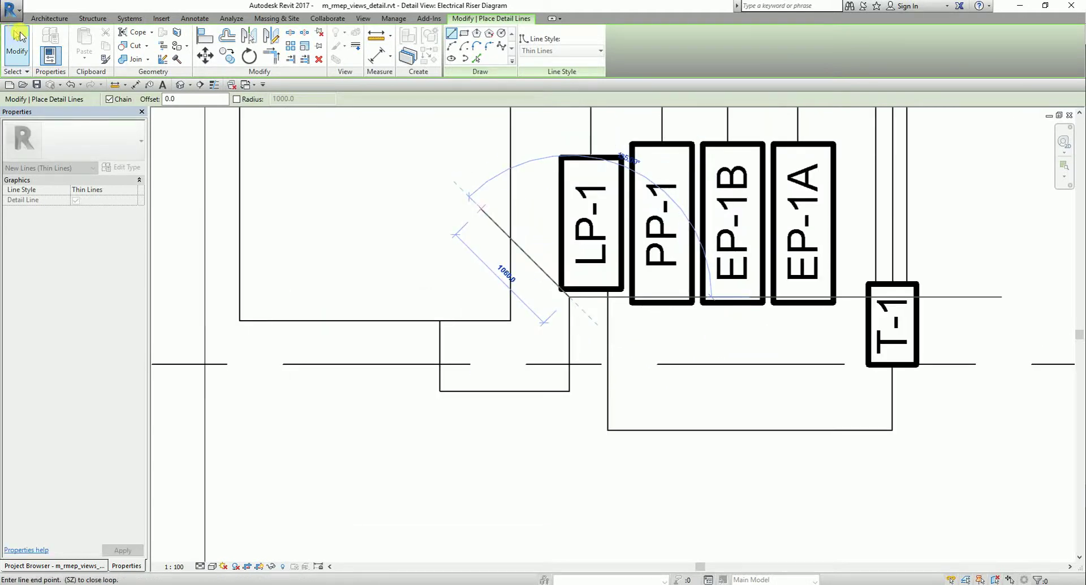
{"action": "left_click", "coordinate": [20, 36]}
Extend the vertical end of the rectangle's 1100 mm connection line up to the bottom edge of LP-1.
{"action": "scroll", "coordinate": [605, 271], "scroll_direction": "up", "scroll_amount": 2}
{"action": "left_click", "coordinate": [496, 325]}
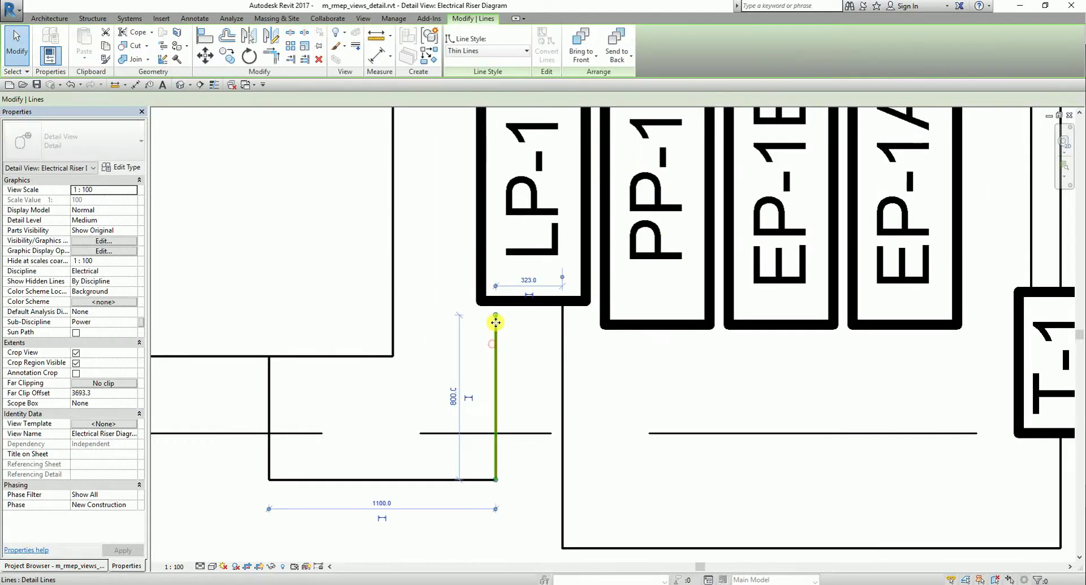
{"action": "left_click_drag", "start_coordinate": [496, 314], "coordinate": [495, 300]}
{"action": "scroll", "coordinate": [538, 315], "scroll_direction": "down", "scroll_amount": 2}
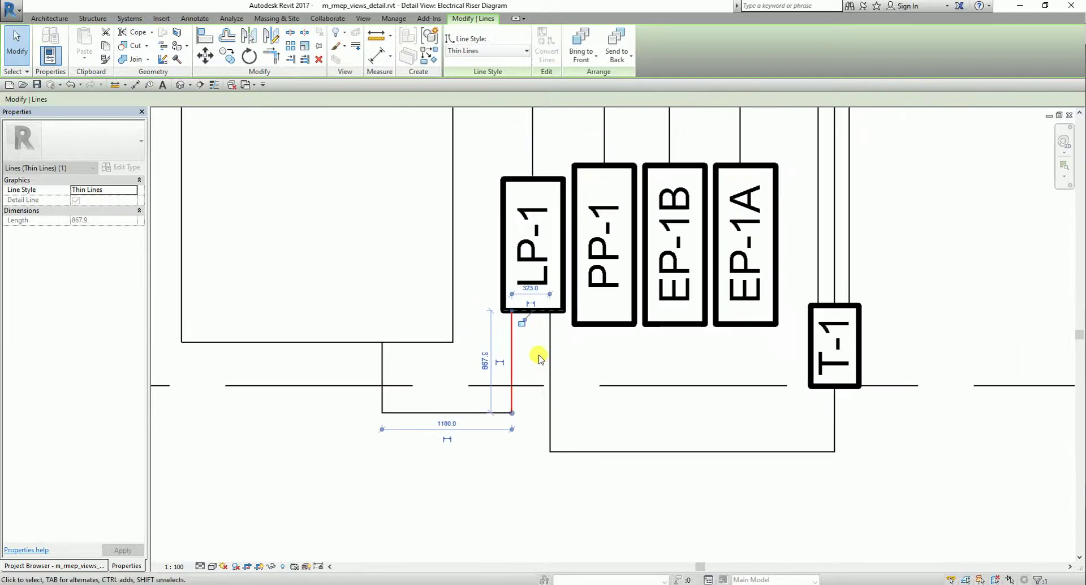
{"action": "left_click", "coordinate": [582, 491]}
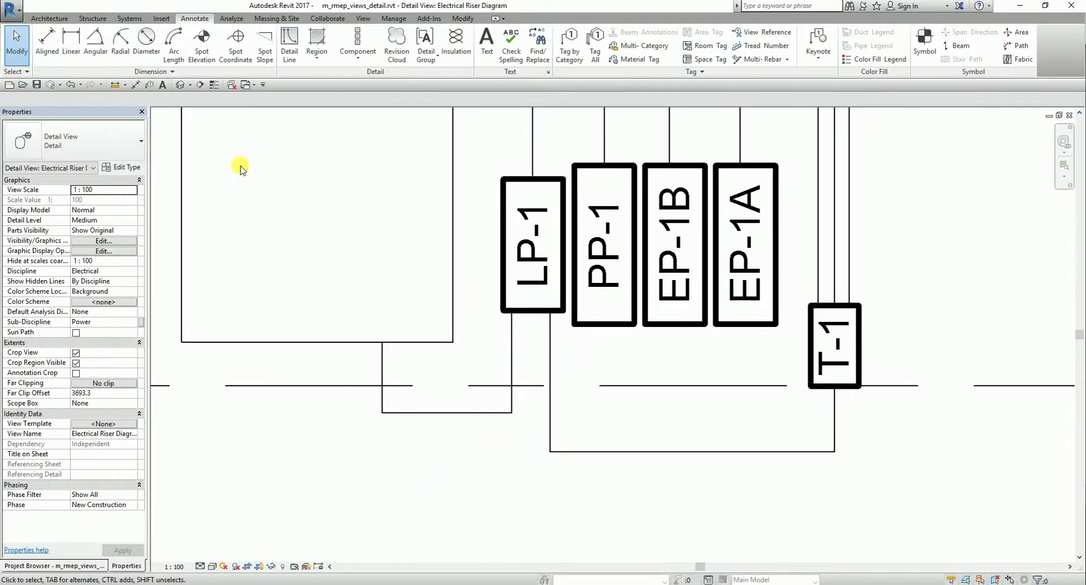
Draw a thin vertical detail line 1300 mm long down from LP-1's bottom edge, between the two existing connection lines.
{"action": "left_click", "coordinate": [289, 44]}
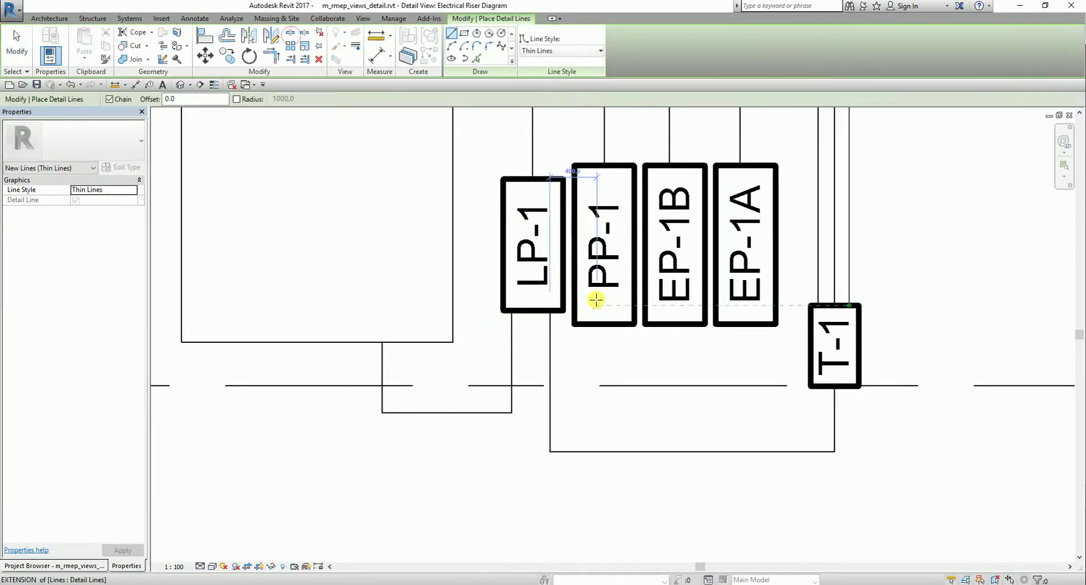
{"action": "scroll", "coordinate": [528, 371], "scroll_direction": "up", "scroll_amount": 2}
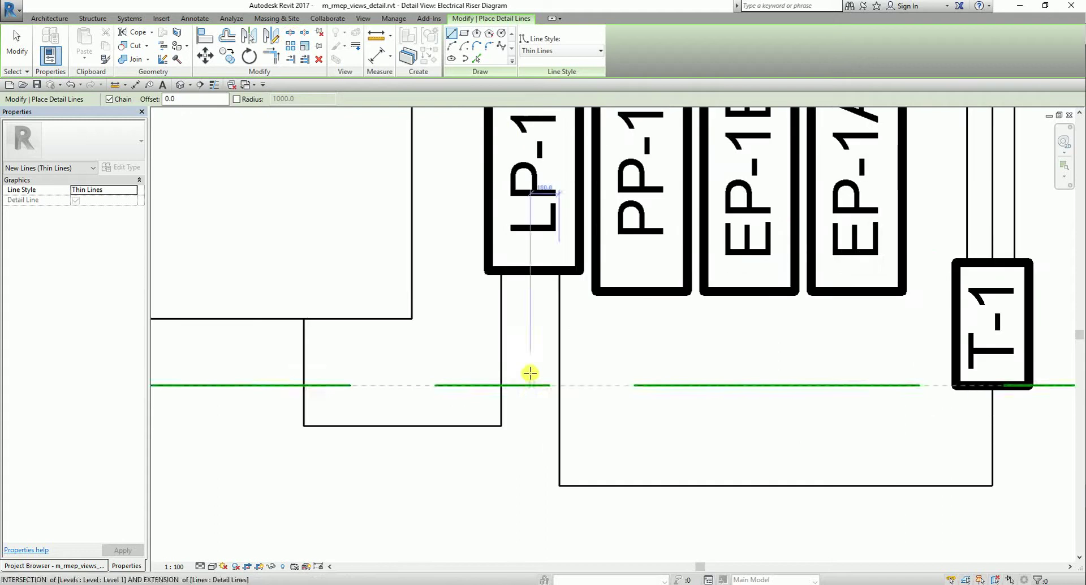
{"action": "left_click", "coordinate": [530, 269]}
{"action": "middle_click_drag", "start_coordinate": [537, 443], "coordinate": [545, 368]}
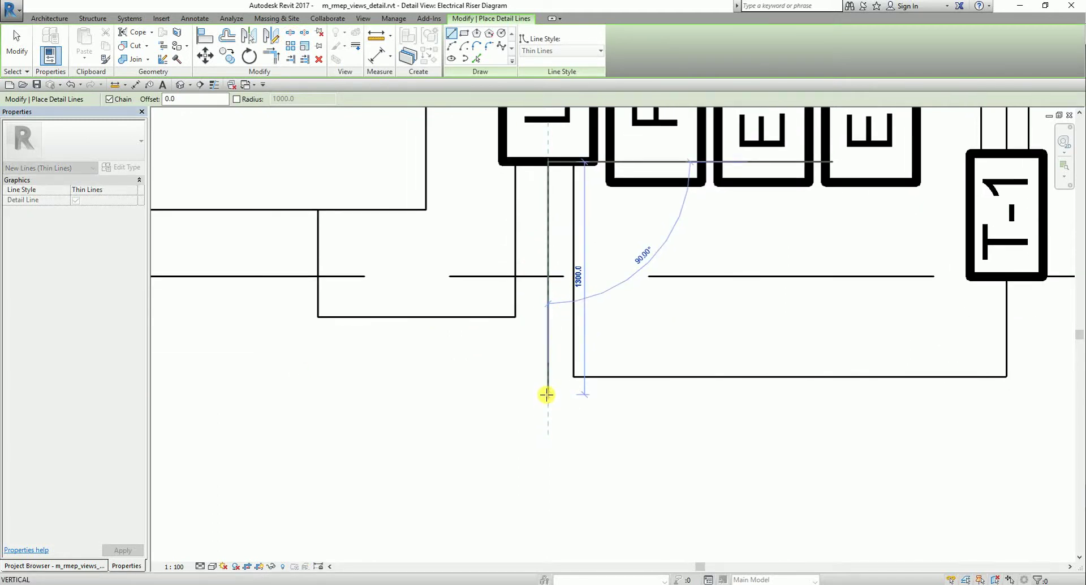
{"action": "left_click", "coordinate": [546, 394]}
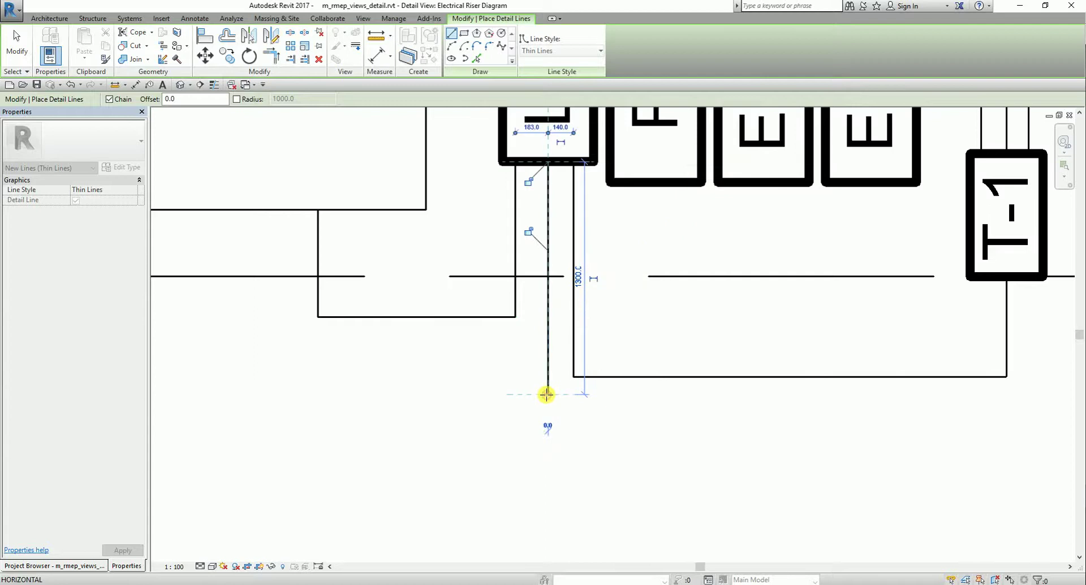
{"action": "right_click", "coordinate": [511, 387]}
{"action": "left_click", "coordinate": [552, 396]}
Draw three progressively shorter horizontal detail lines centred at the lower end of the 1300 mm line to form a ground symbol.
{"action": "scroll", "coordinate": [543, 399], "scroll_direction": "up", "scroll_amount": 3}
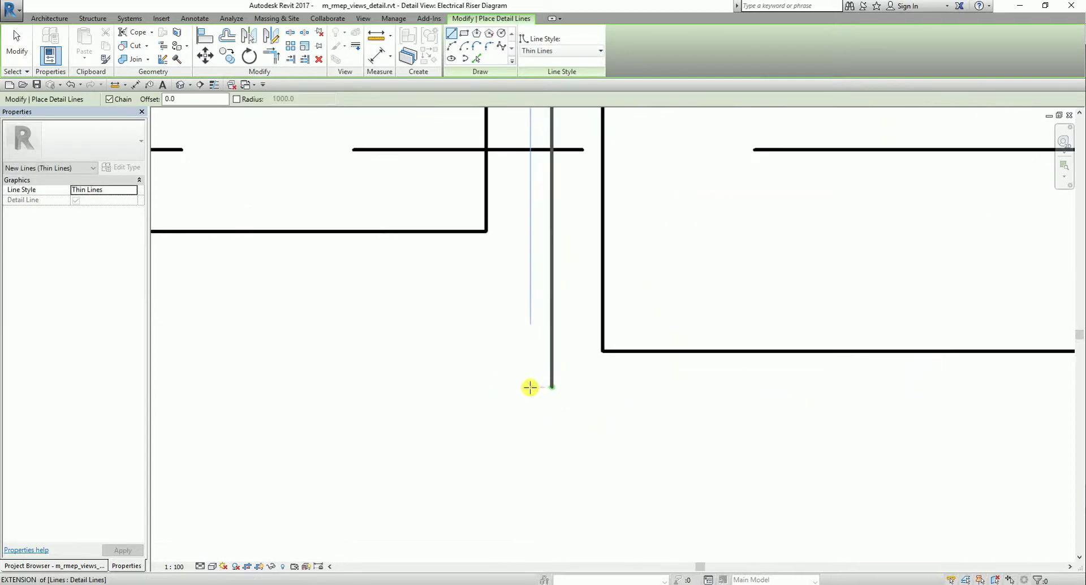
{"action": "left_click", "coordinate": [529, 387]}
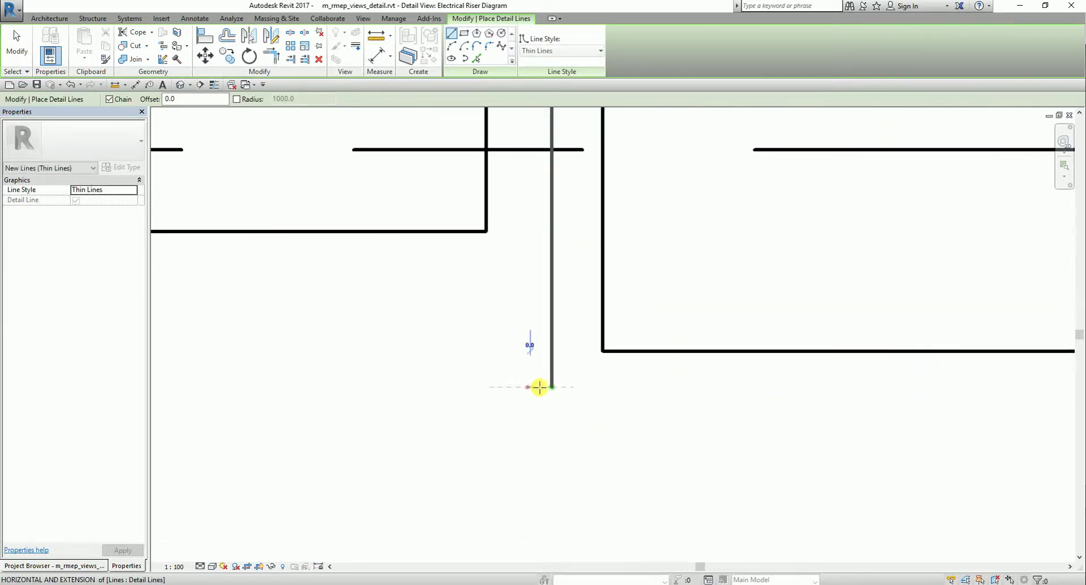
{"action": "left_click", "coordinate": [571, 388]}
{"action": "scroll", "coordinate": [570, 389], "scroll_direction": "up", "scroll_amount": 3}
{"action": "key", "text": "Escape"}
{"action": "scroll", "coordinate": [570, 389], "scroll_direction": "up", "scroll_amount": 2}
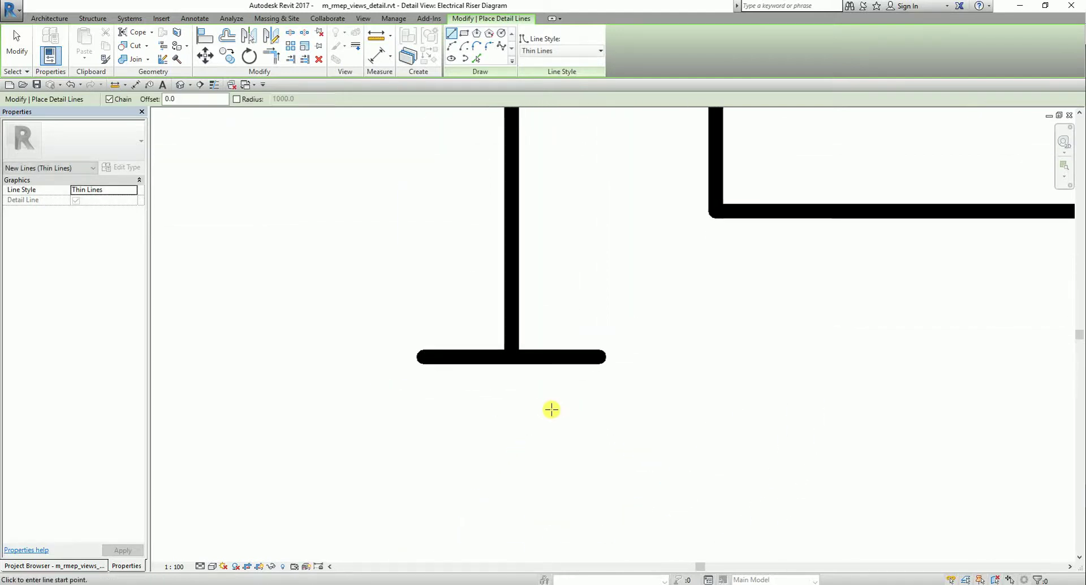
{"action": "left_click", "coordinate": [459, 412]}
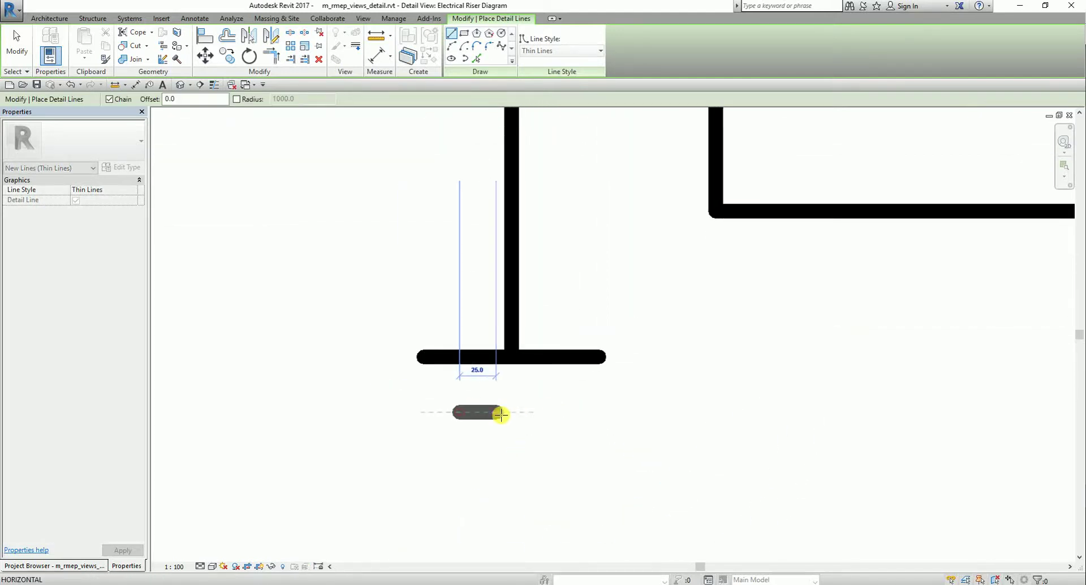
{"action": "left_click", "coordinate": [562, 412]}
{"action": "key", "text": "Escape"}
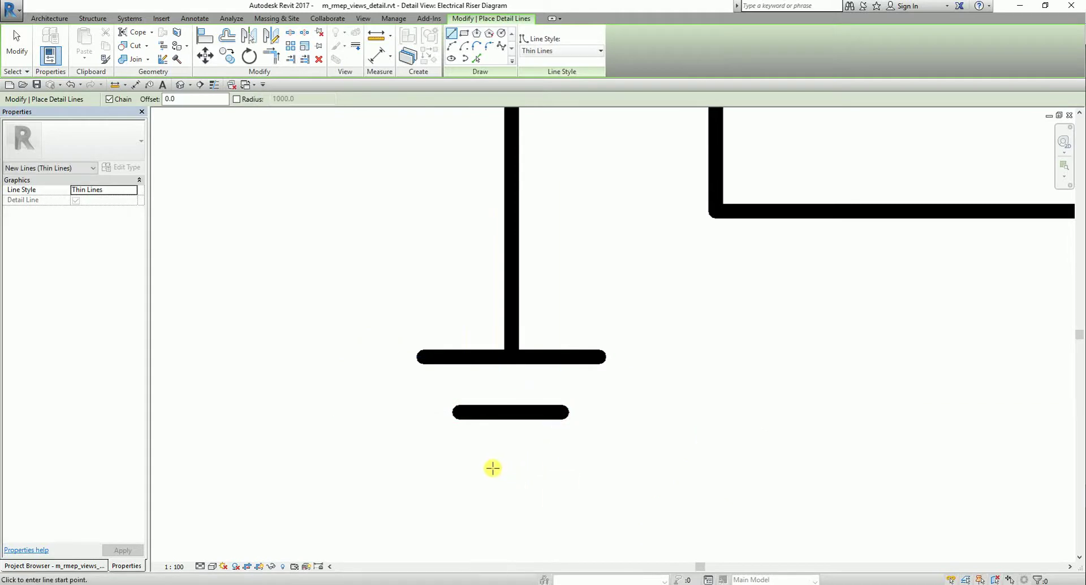
{"action": "left_click", "coordinate": [491, 468]}
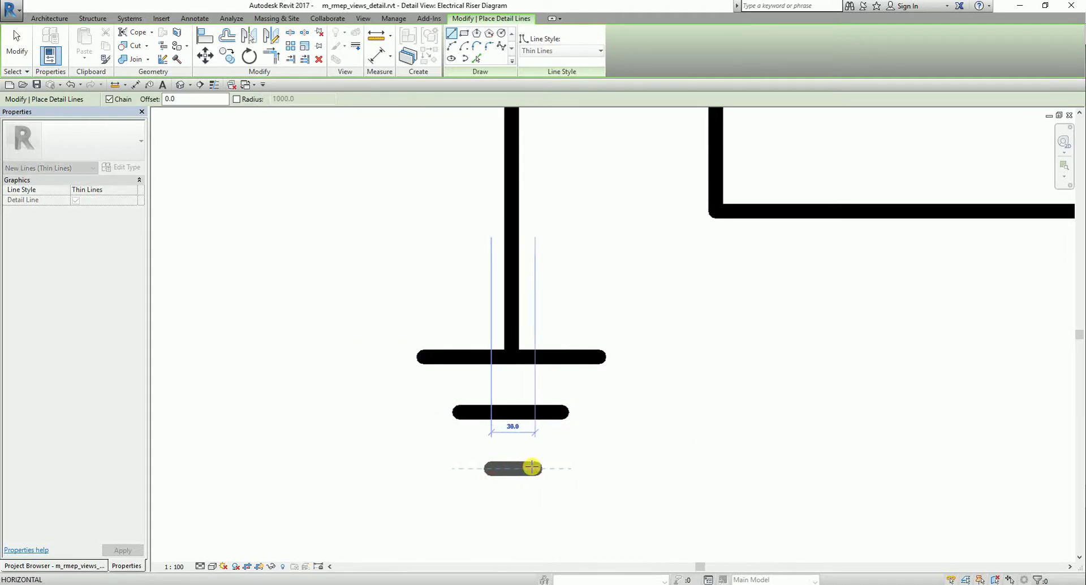
{"action": "left_click", "coordinate": [527, 468]}
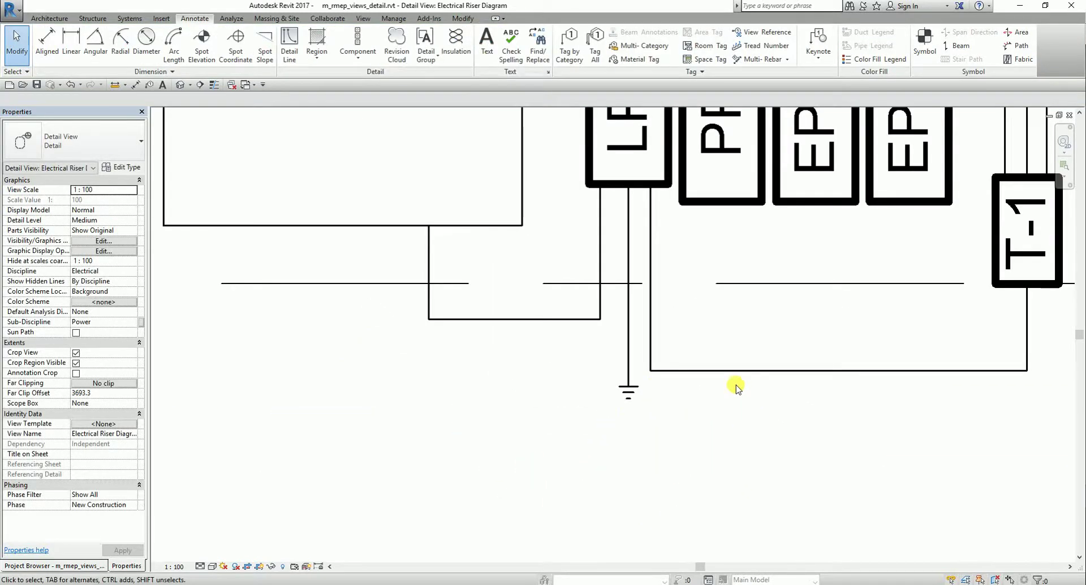
Lengthen the three bars of the ground symbol below LP-1 at both ends, keeping them centred and progressively shorter.
{"action": "scroll", "coordinate": [734, 378], "scroll_direction": "down", "scroll_amount": 2}
{"action": "scroll", "coordinate": [715, 346], "scroll_direction": "up", "scroll_amount": 5}
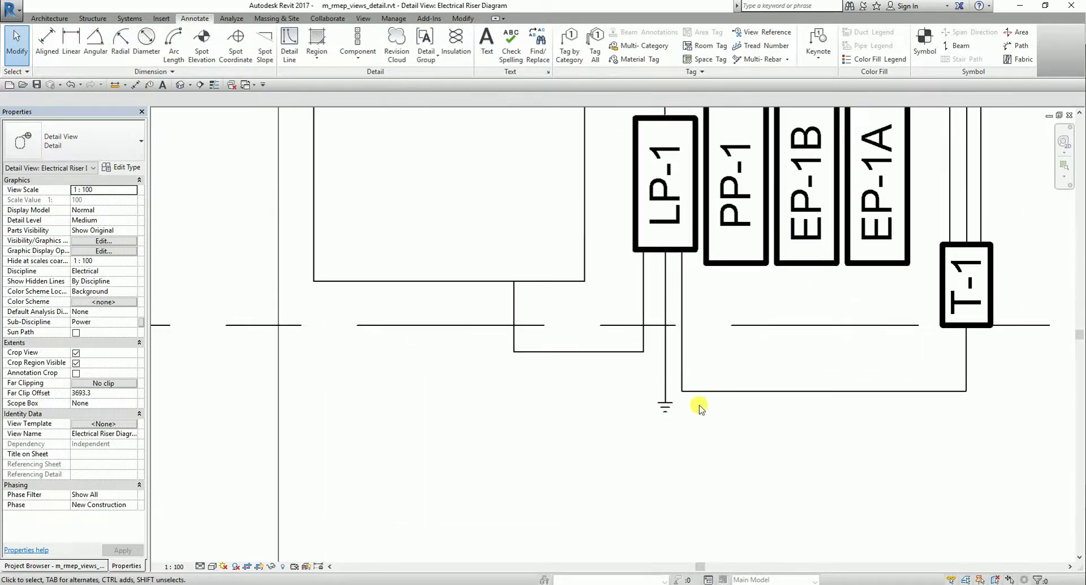
{"action": "left_click", "coordinate": [663, 356]}
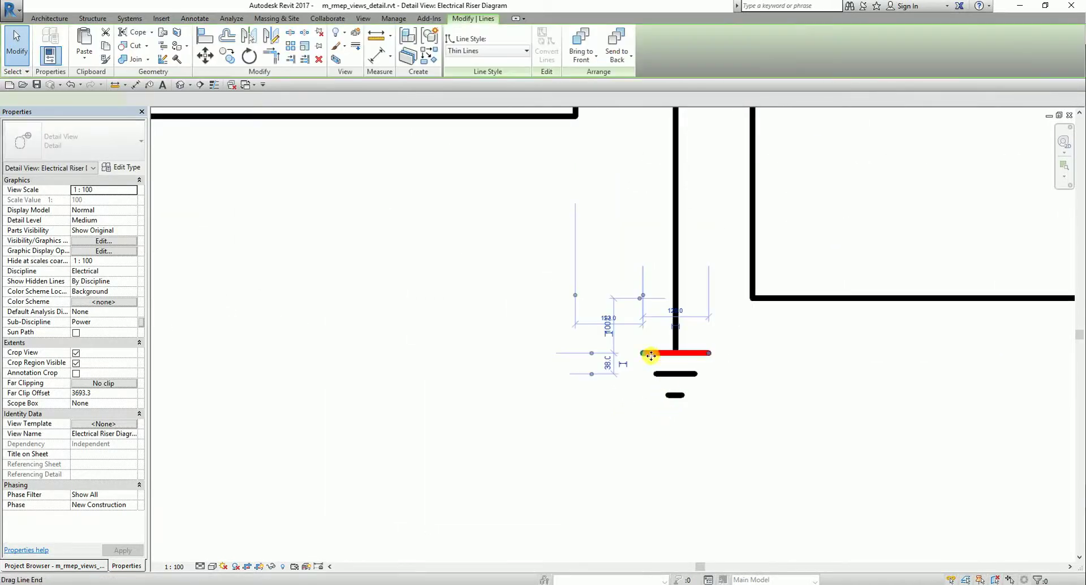
{"action": "left_click_drag", "start_coordinate": [643, 353], "coordinate": [629, 352]}
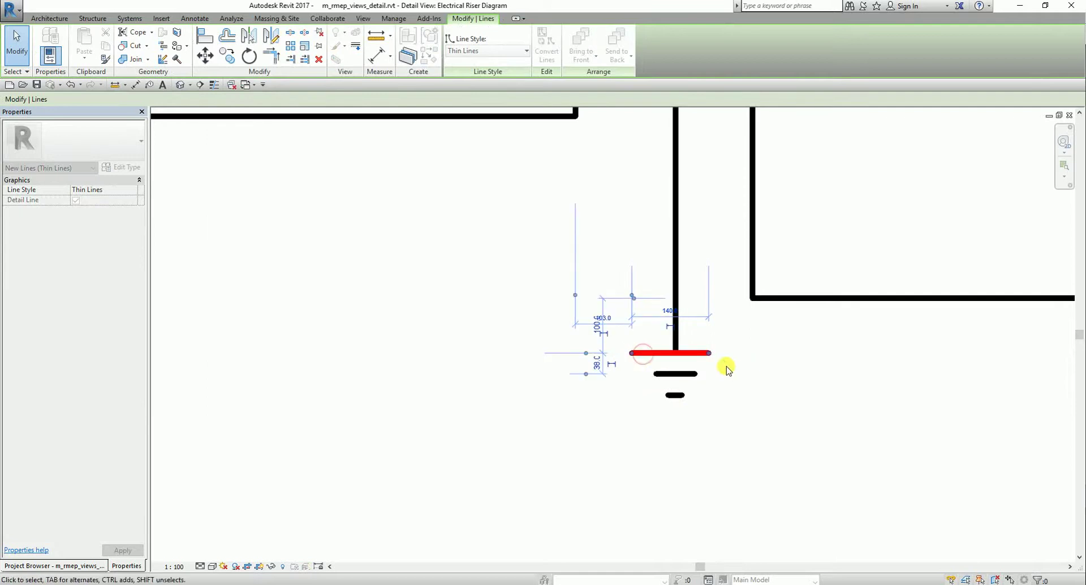
{"action": "left_click_drag", "start_coordinate": [709, 353], "coordinate": [720, 353]}
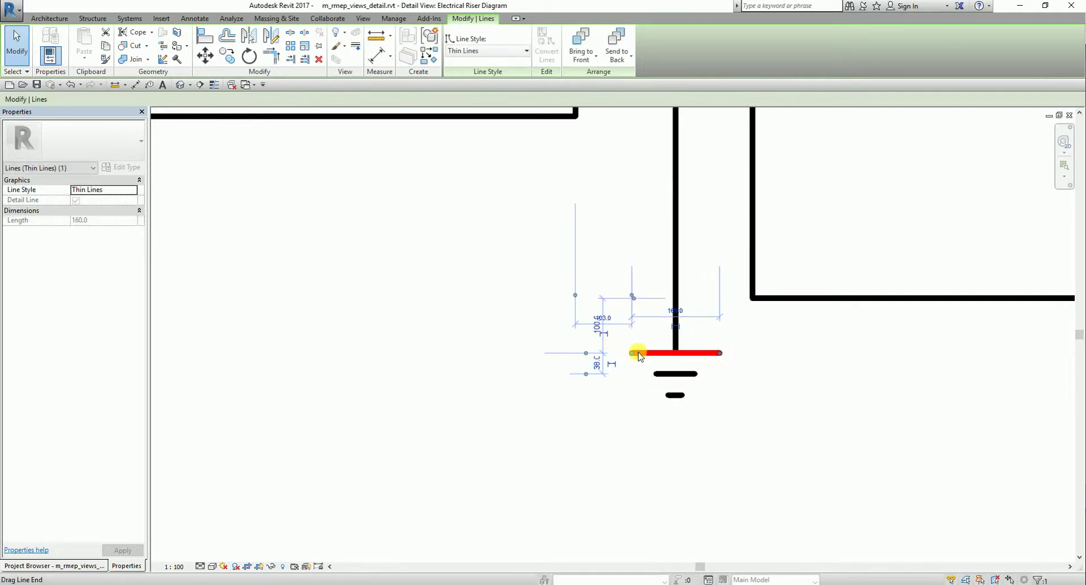
{"action": "left_click_drag", "start_coordinate": [634, 353], "coordinate": [620, 353]}
{"action": "left_click_drag", "start_coordinate": [720, 353], "coordinate": [733, 352]}
{"action": "left_click", "coordinate": [676, 373]}
{"action": "mouse_move", "coordinate": [654, 373]}
{"action": "left_mouse_down"}
{"action": "mouse_move", "coordinate": [636, 373]}
{"action": "mouse_move", "coordinate": [719, 373]}
{"action": "mouse_move", "coordinate": [656, 394]}
{"action": "mouse_move", "coordinate": [698, 395]}
{"action": "left_mouse_up"}
{"action": "left_click", "coordinate": [674, 394]}
{"action": "left_click", "coordinate": [783, 381]}
{"action": "scroll", "coordinate": [782, 381], "scroll_direction": "down", "scroll_amount": 7}
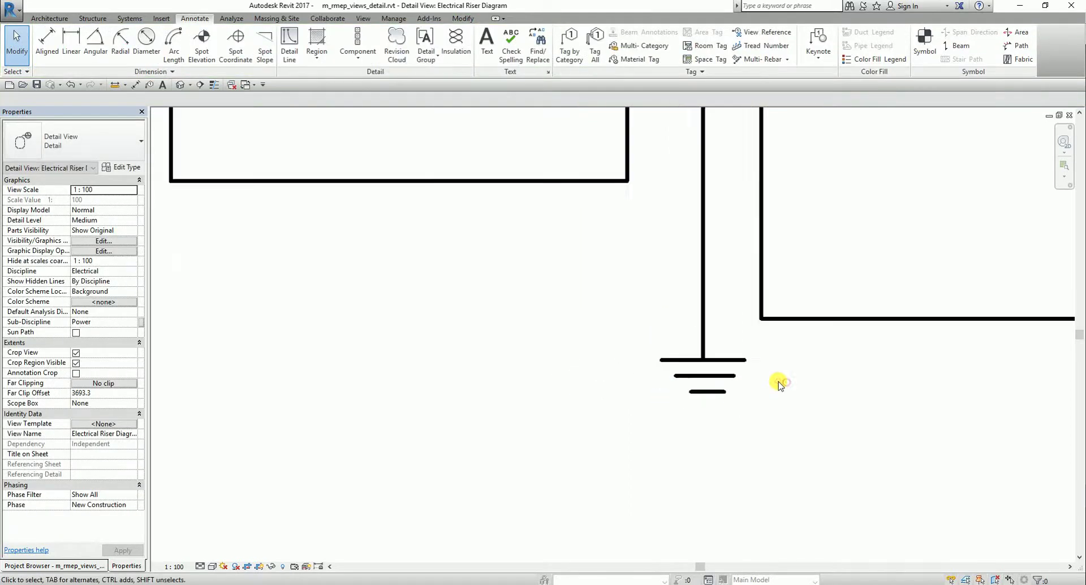
Draw chained thin detail lines from the rectangle's bottom edge, 500 mm from its outer side, 600 mm down and horizontally out past the crop boundary.
{"action": "middle_click_drag", "start_coordinate": [862, 354], "coordinate": [785, 380]}
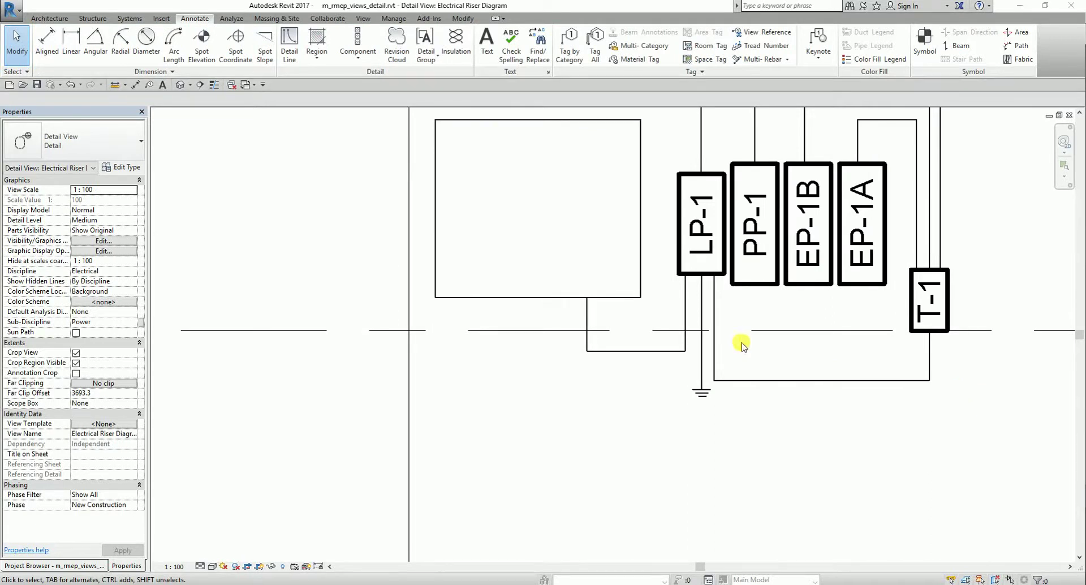
{"action": "scroll", "coordinate": [649, 319], "scroll_direction": "down", "scroll_amount": 1}
{"action": "middle_click_drag", "start_coordinate": [649, 319], "coordinate": [609, 392]}
{"action": "left_click", "coordinate": [295, 57]}
{"action": "scroll", "coordinate": [508, 417], "scroll_direction": "up", "scroll_amount": 2}
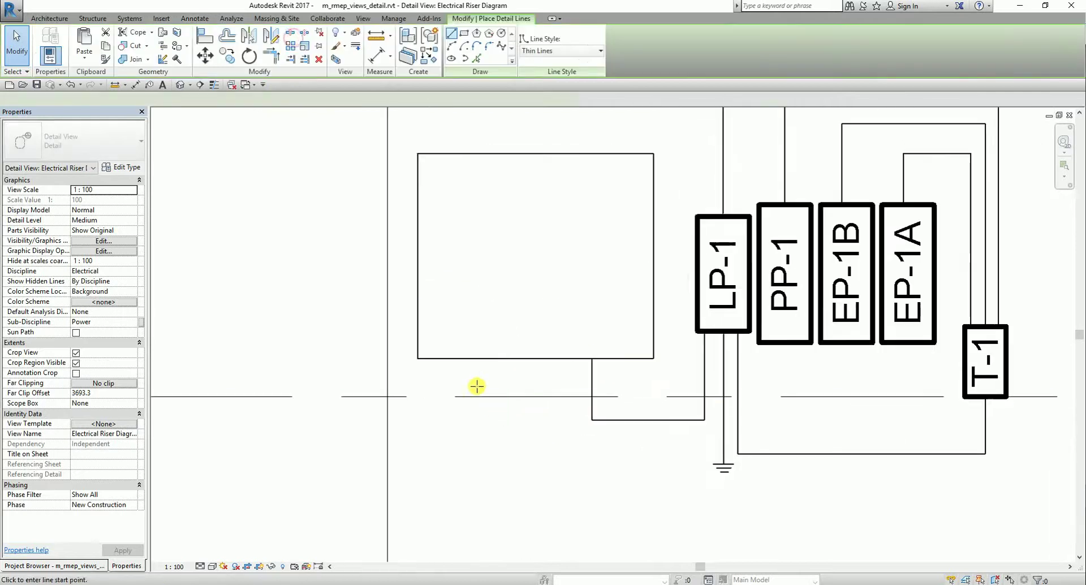
{"action": "left_click", "coordinate": [467, 358]}
{"action": "left_click", "coordinate": [468, 419]}
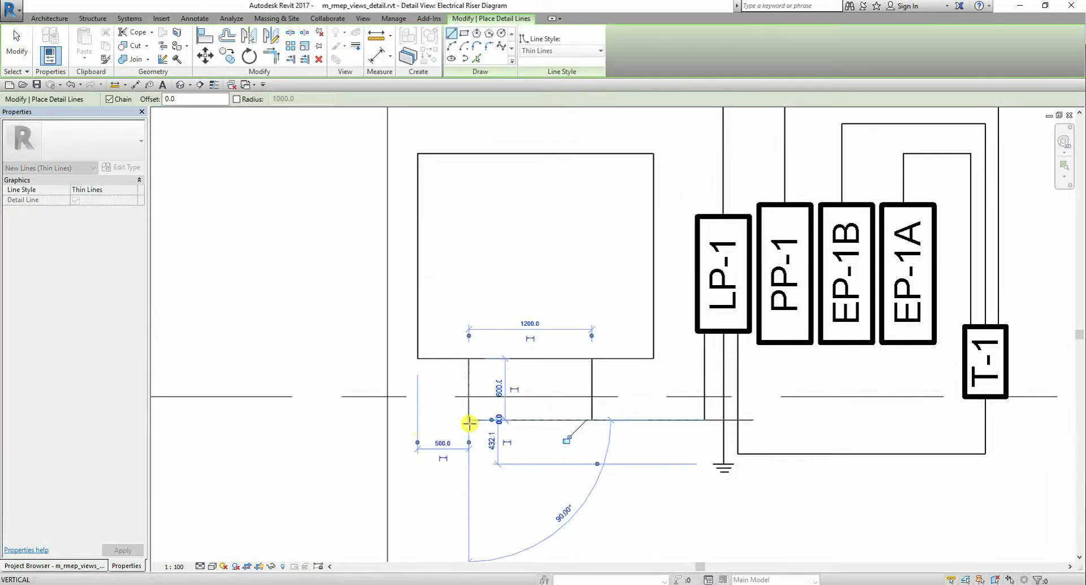
{"action": "left_click", "coordinate": [346, 421]}
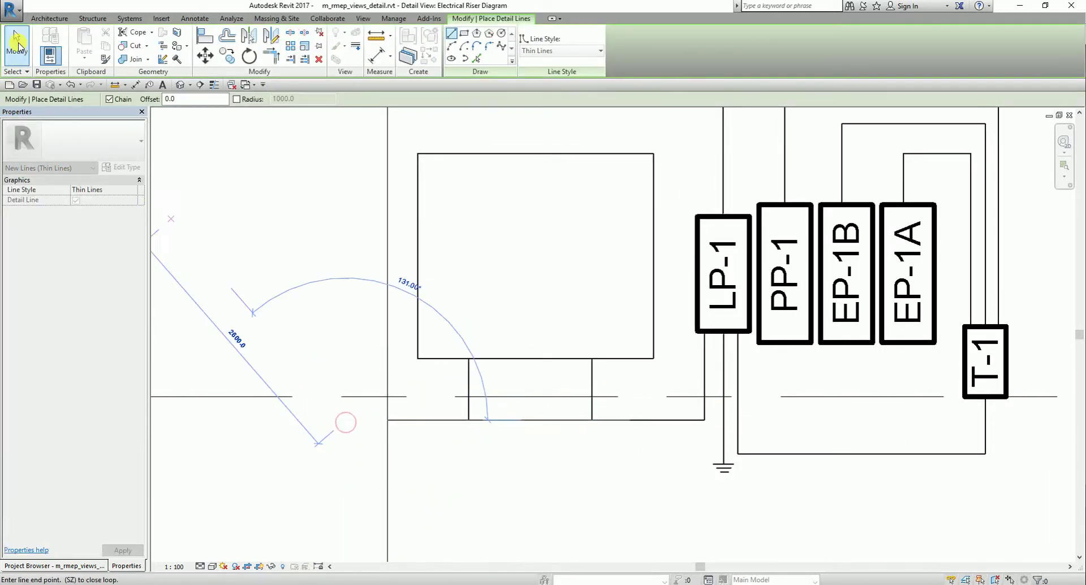
{"action": "left_click", "coordinate": [18, 39]}
{"action": "scroll", "coordinate": [655, 462], "scroll_direction": "down", "scroll_amount": 2}
{"action": "scroll", "coordinate": [750, 467], "scroll_direction": "down", "scroll_amount": 4}
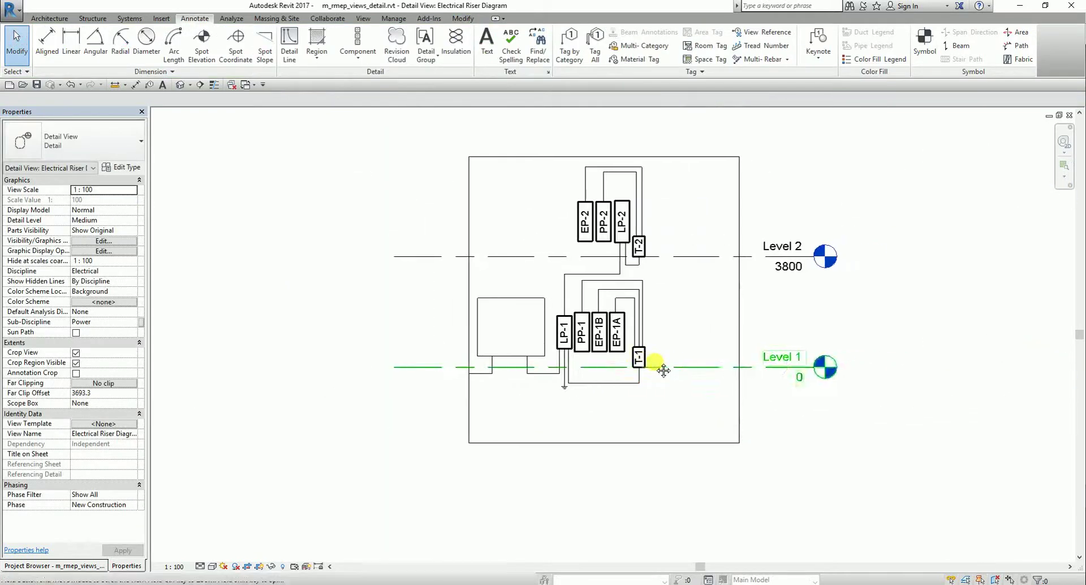
{"action": "scroll", "coordinate": [654, 364], "scroll_direction": "up", "scroll_amount": 3}
{"action": "middle_click_drag", "start_coordinate": [728, 303], "coordinate": [760, 386]}
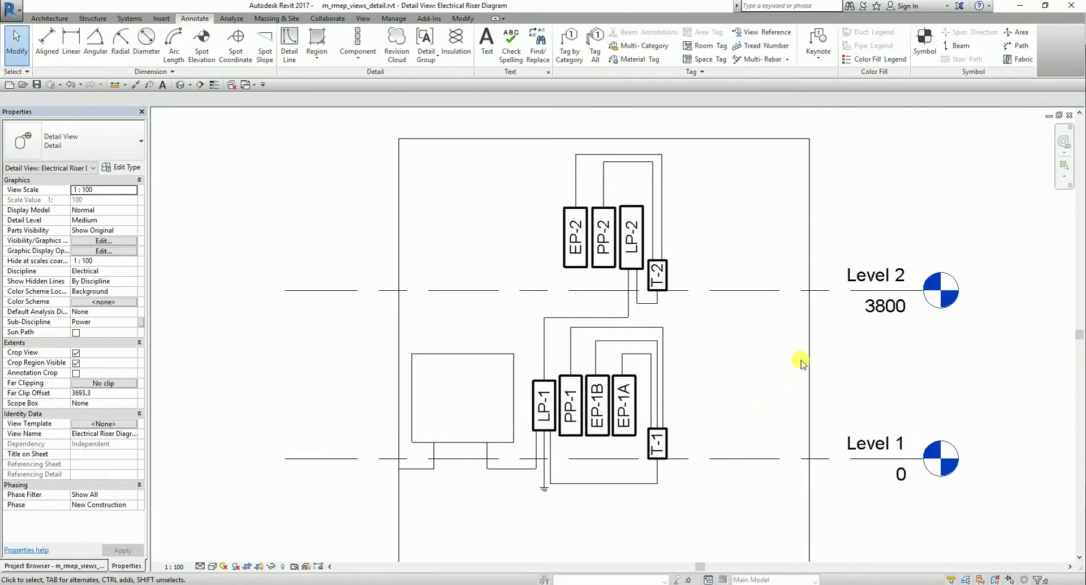
{"action": "left_click", "coordinate": [807, 363]}
{"action": "left_click", "coordinate": [822, 365]}
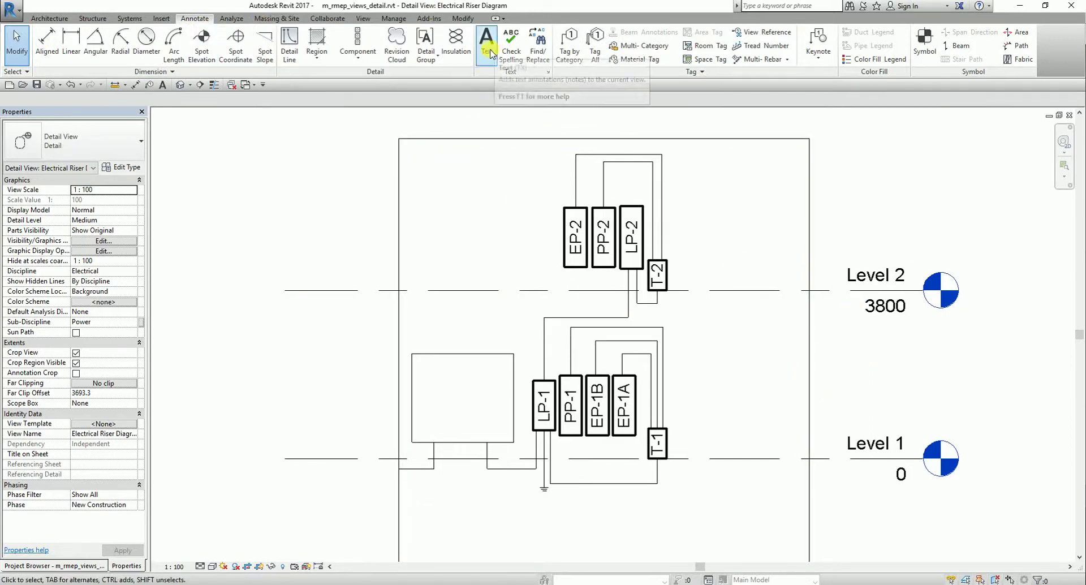
Place a 2.5mm Arial text note without leader inside the equipment rectangle, reading UTILITY on one line and TRANSOCKET on the next.
{"action": "left_click", "coordinate": [164, 86]}
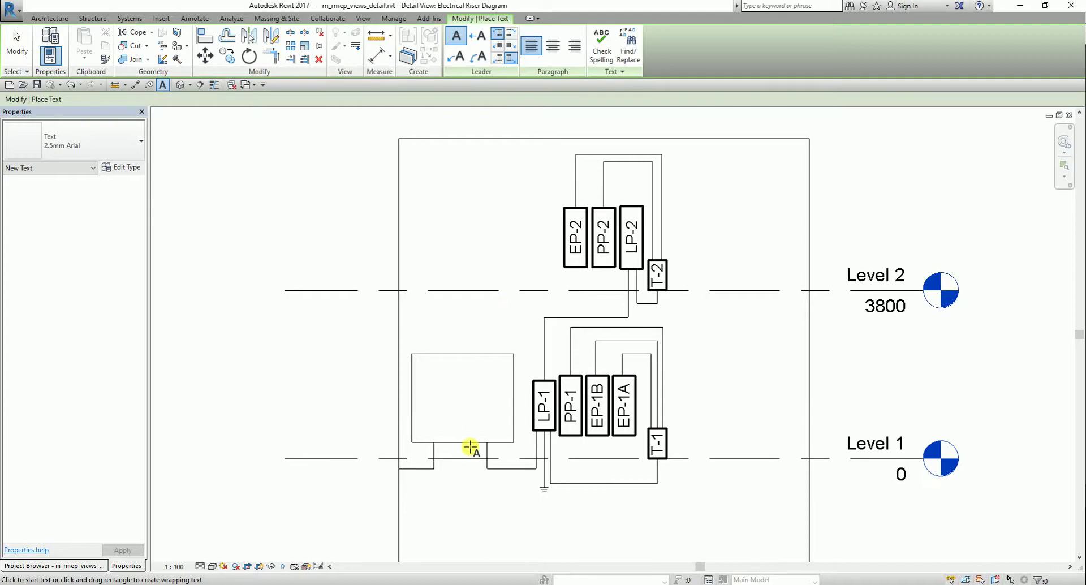
{"action": "middle_click_drag", "start_coordinate": [468, 443], "coordinate": [507, 392]}
{"action": "scroll", "coordinate": [497, 354], "scroll_direction": "up", "scroll_amount": 3}
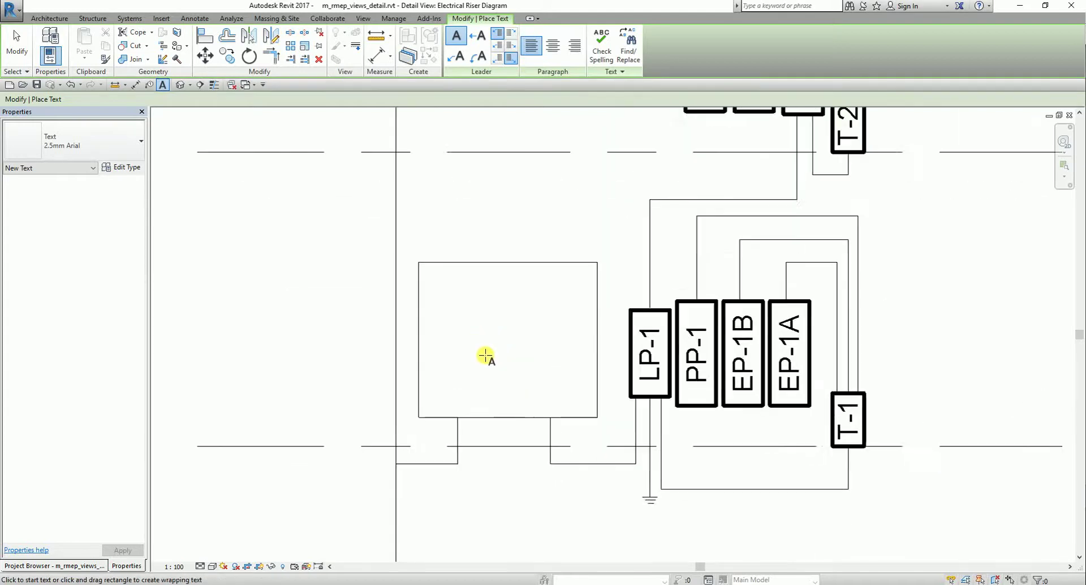
{"action": "left_click", "coordinate": [429, 302]}
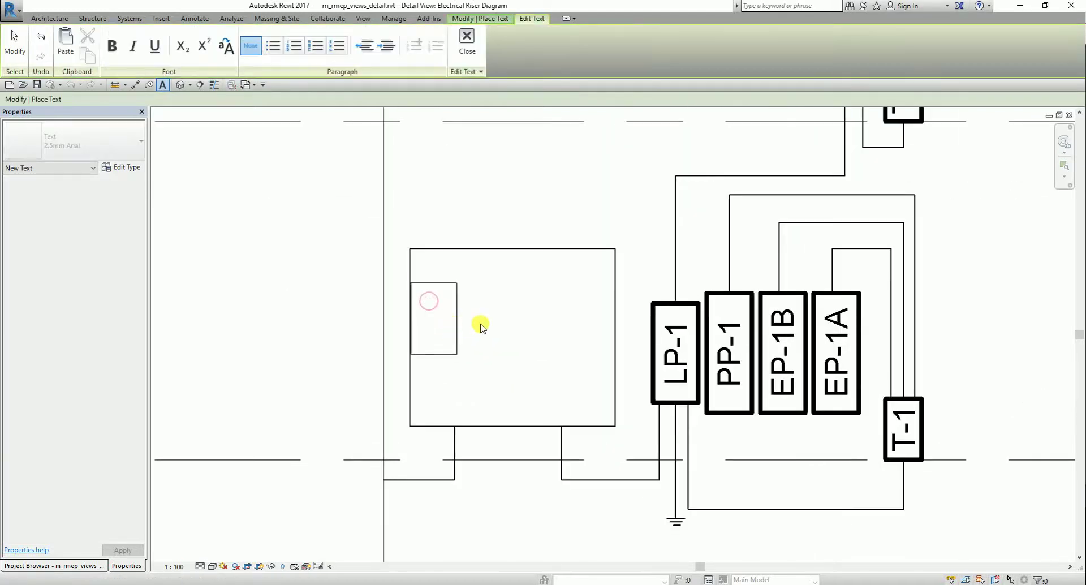
{"action": "key", "text": "Caps_Lock"}
{"action": "type", "text": "U"}
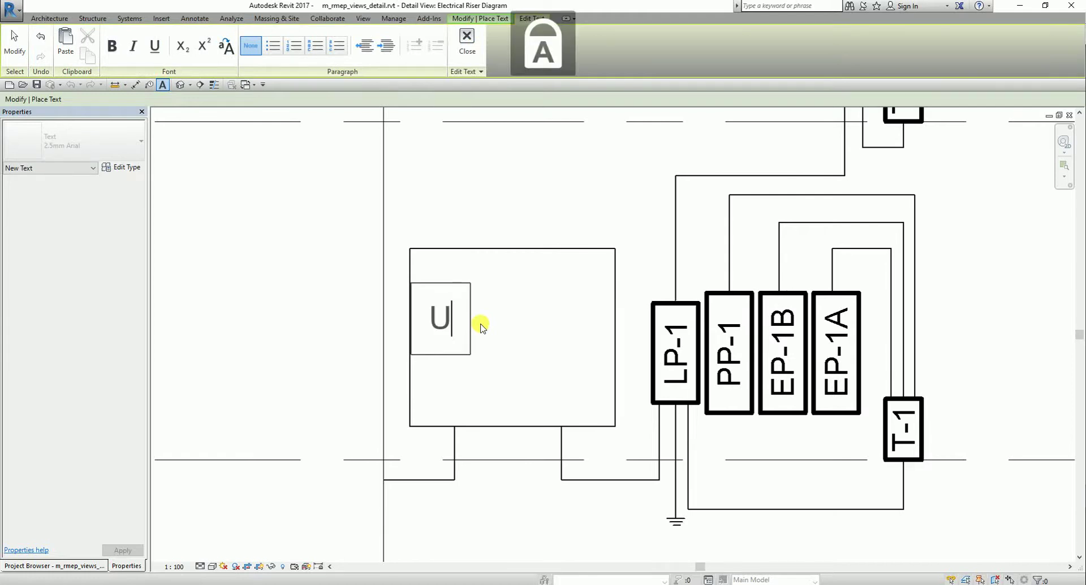
{"action": "type", "text": "TILITY"}
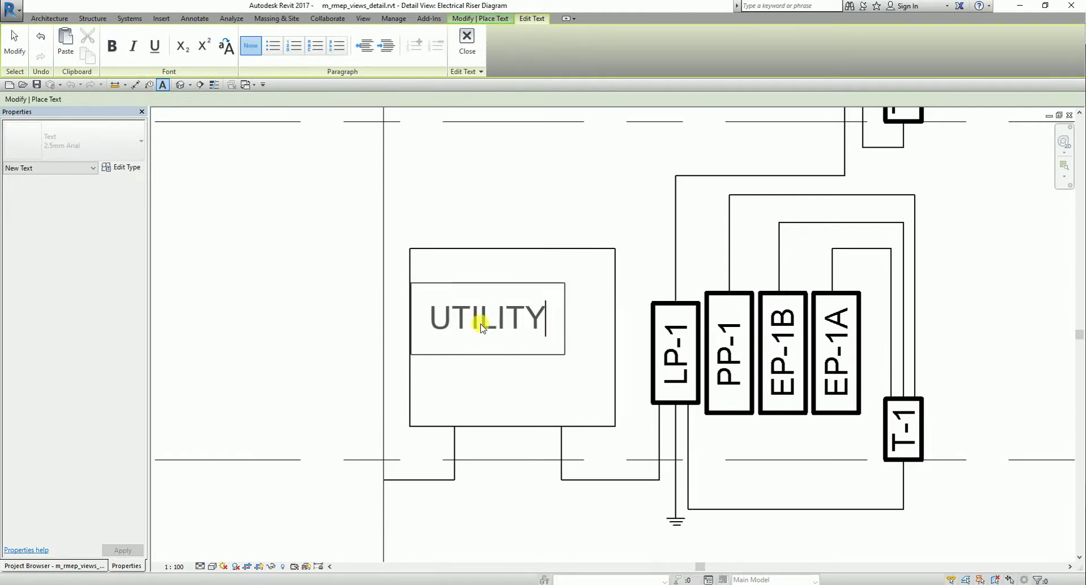
{"action": "key", "text": "Return"}
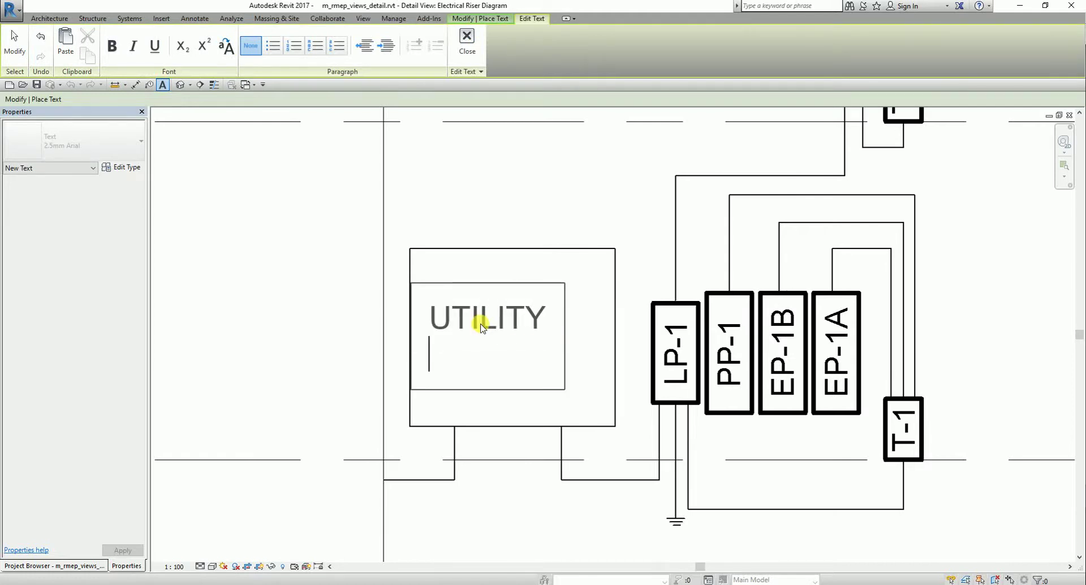
{"action": "type", "text": "TRANS"}
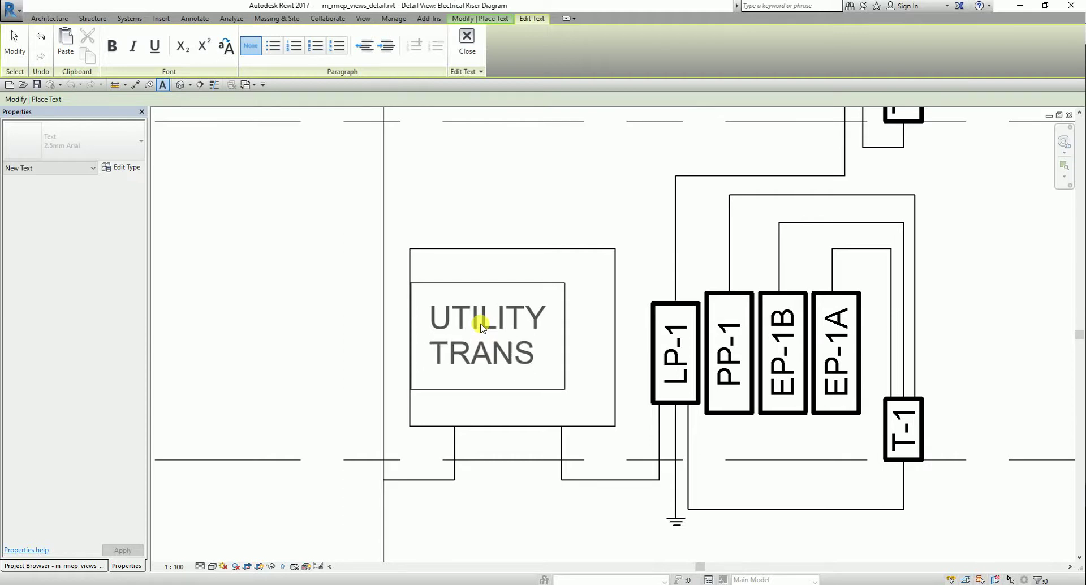
{"action": "type", "text": "OCKET"}
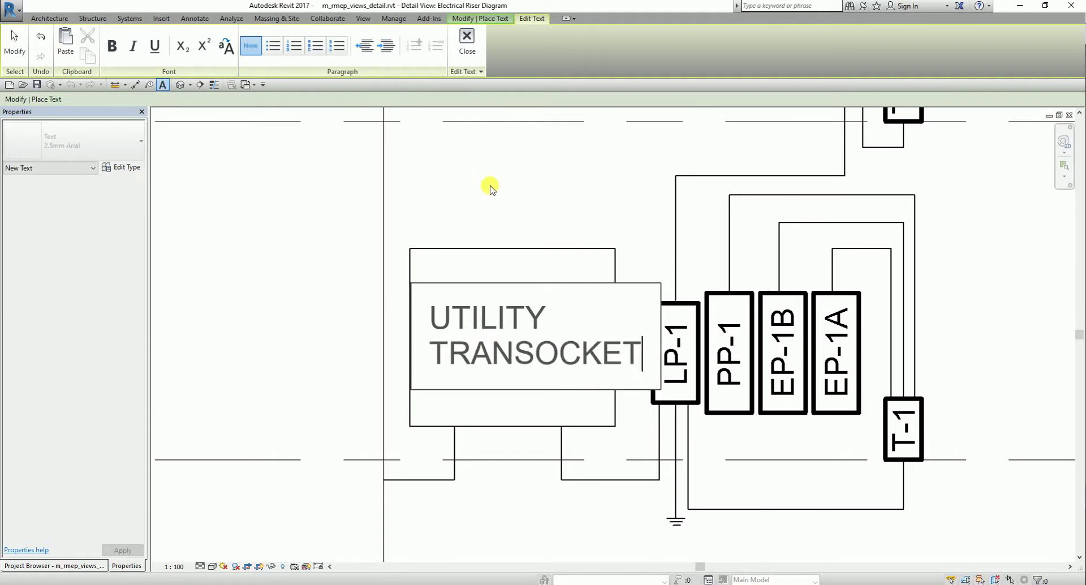
{"action": "left_click", "coordinate": [279, 156]}
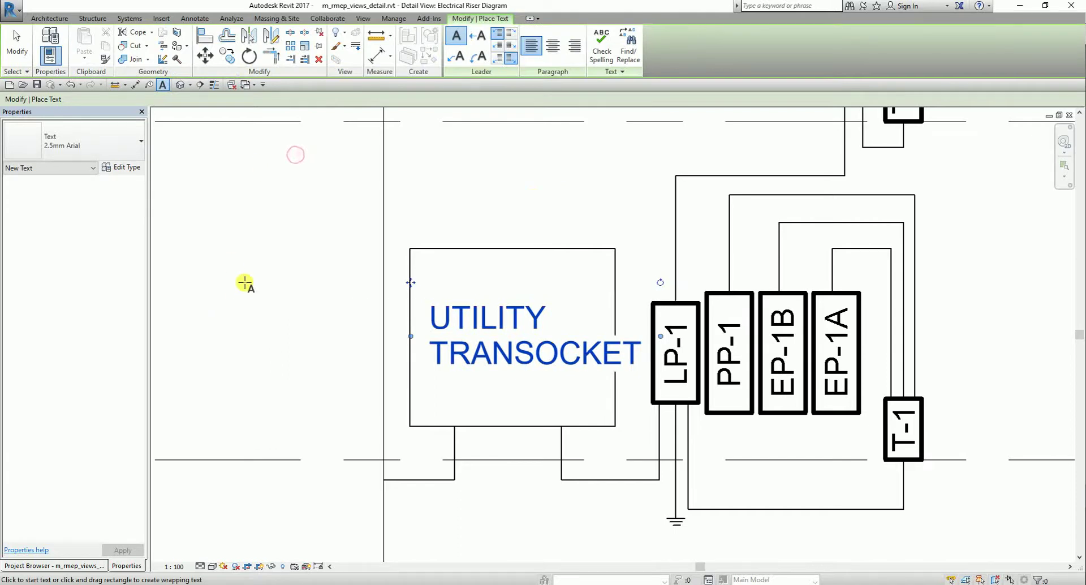
Reposition the UTILITY TRANSOCKET text note so its lettering starts just inside the equipment rectangle's outer edge, slightly above mid-height.
{"action": "key", "text": "Escape"}
{"action": "key", "text": "Escape"}
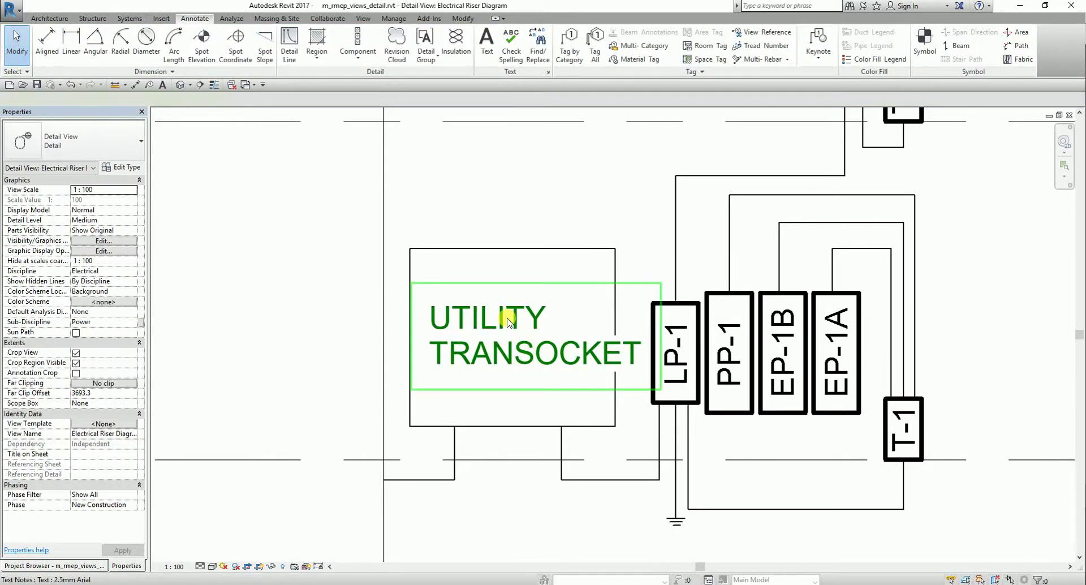
{"action": "left_click_drag", "start_coordinate": [512, 317], "coordinate": [494, 306]}
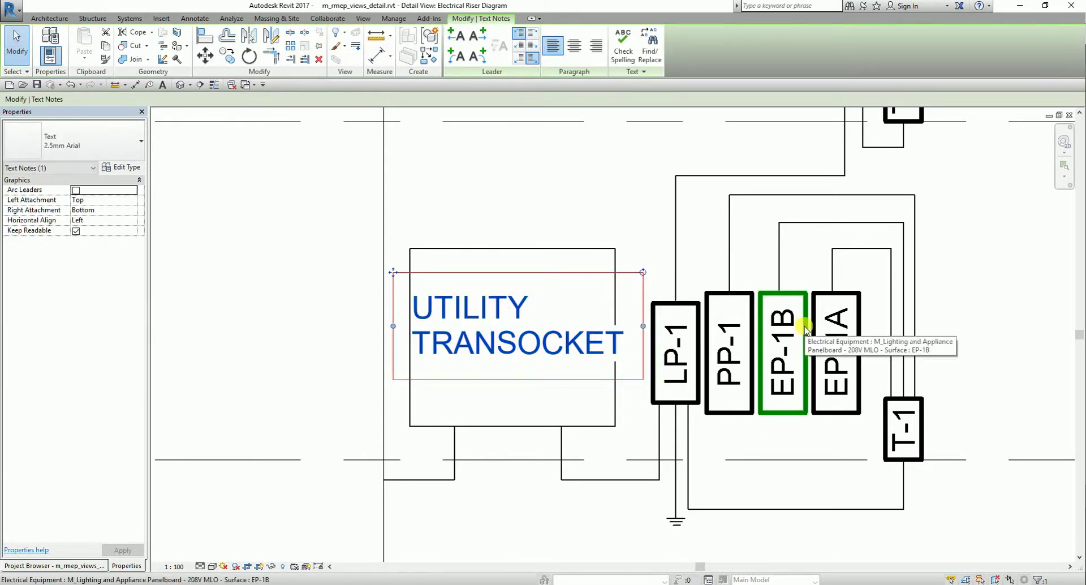
{"action": "key", "text": "Left"}
{"action": "key", "text": "Left"}
{"action": "key", "text": "Left"}
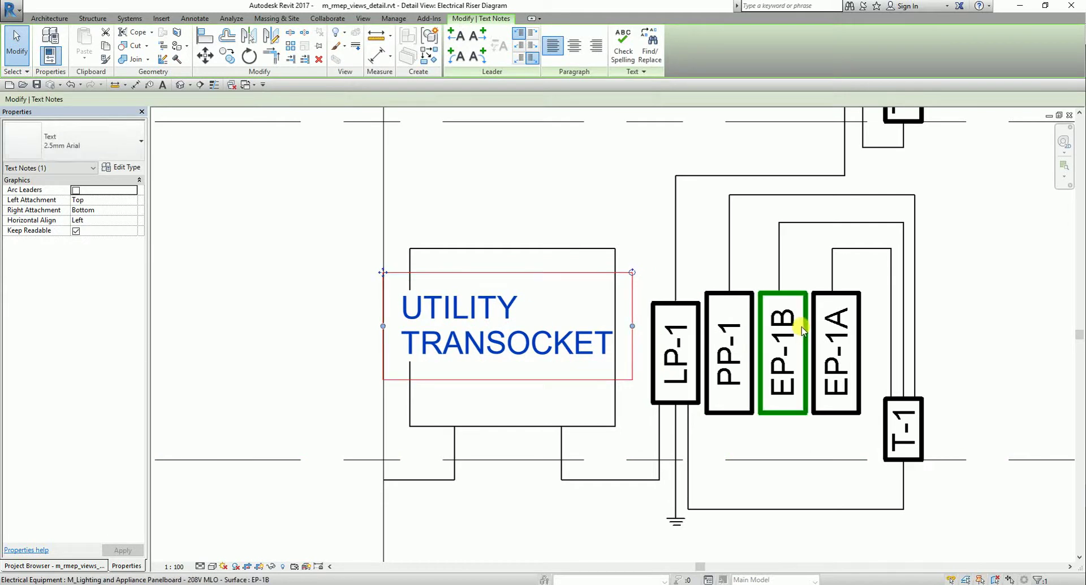
{"action": "key", "text": "Up"}
{"action": "key", "text": "Right"}
{"action": "key", "text": "Right"}
{"action": "key", "text": "Right"}
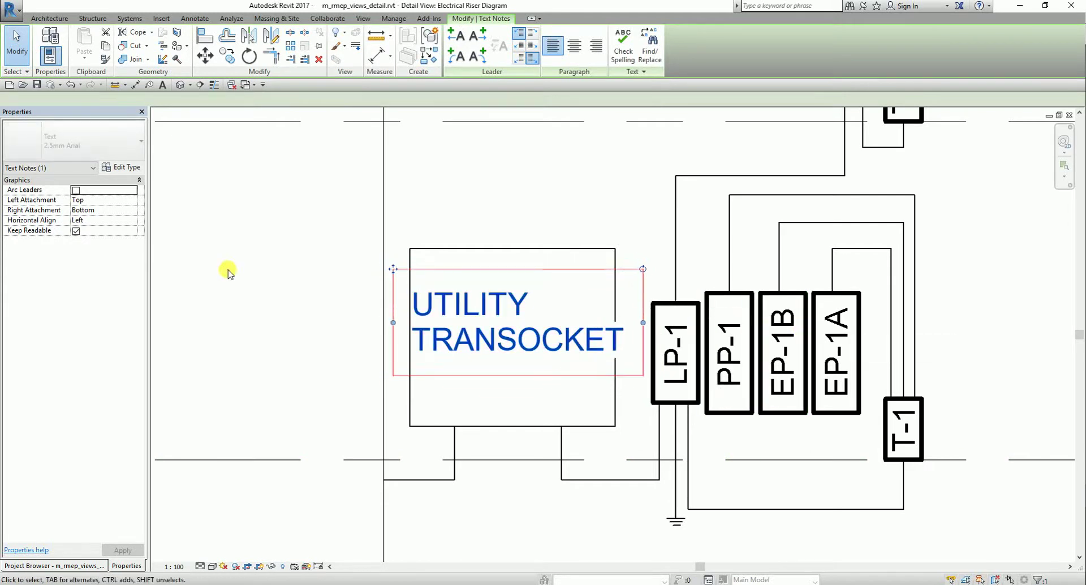
{"action": "left_click", "coordinate": [132, 142]}
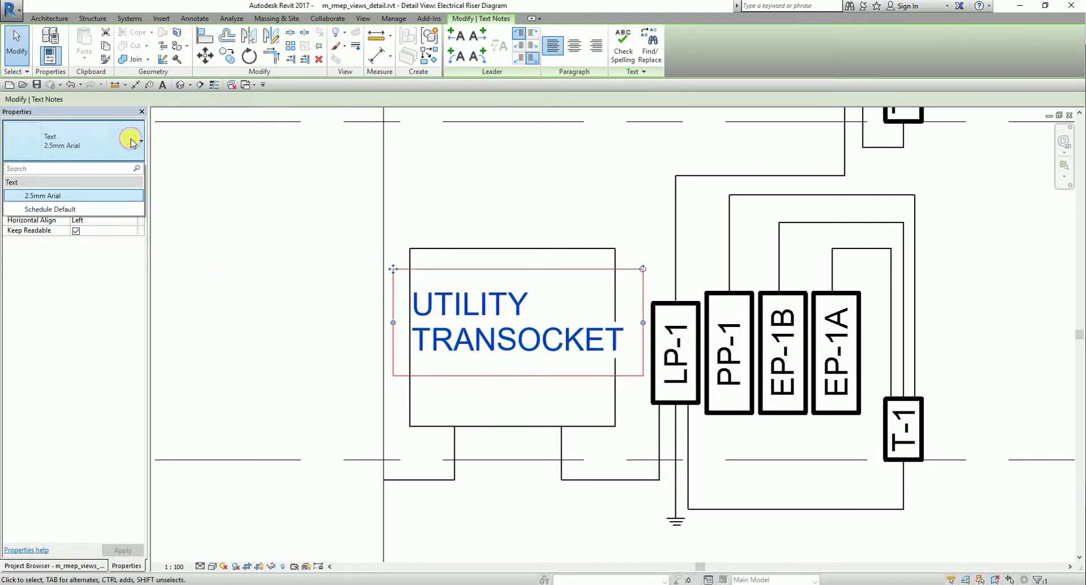
{"action": "left_click", "coordinate": [131, 141]}
{"action": "left_click", "coordinate": [538, 205]}
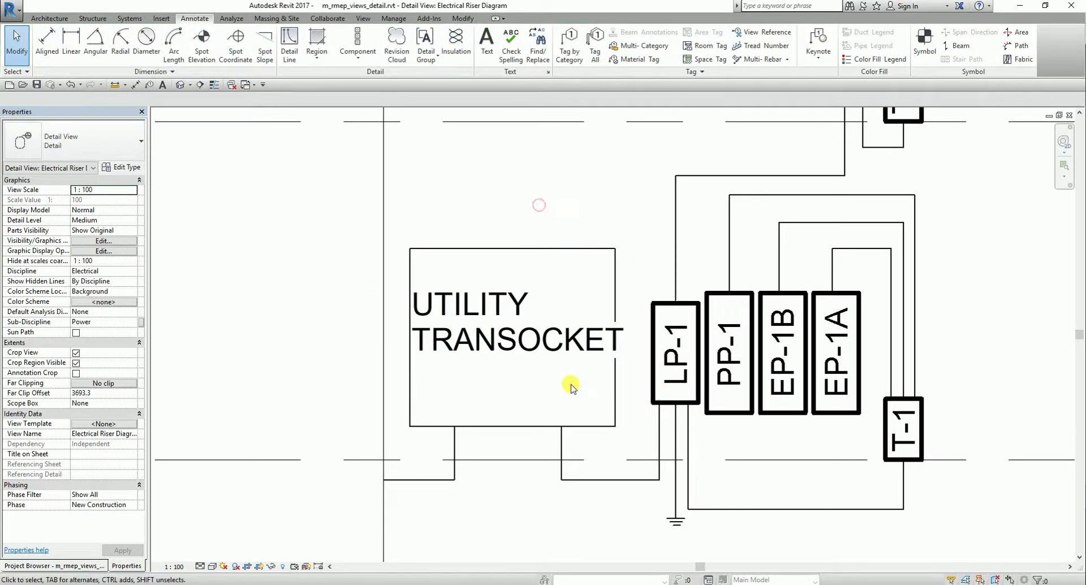
{"action": "scroll", "coordinate": [571, 388], "scroll_direction": "down", "scroll_amount": 2}
{"action": "left_click", "coordinate": [513, 362]}
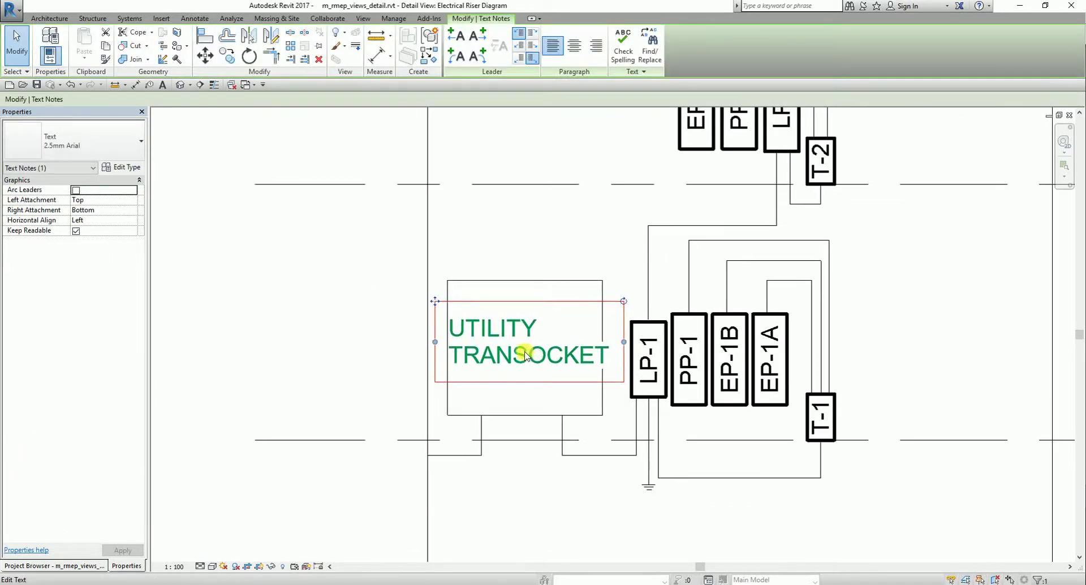
{"action": "left_click", "coordinate": [601, 277]}
Move the rectangle's vertical edge nearest LP-1 outward to widen the rectangle to 2460 mm around the text note.
{"action": "scroll", "coordinate": [596, 294], "scroll_direction": "up", "scroll_amount": 4}
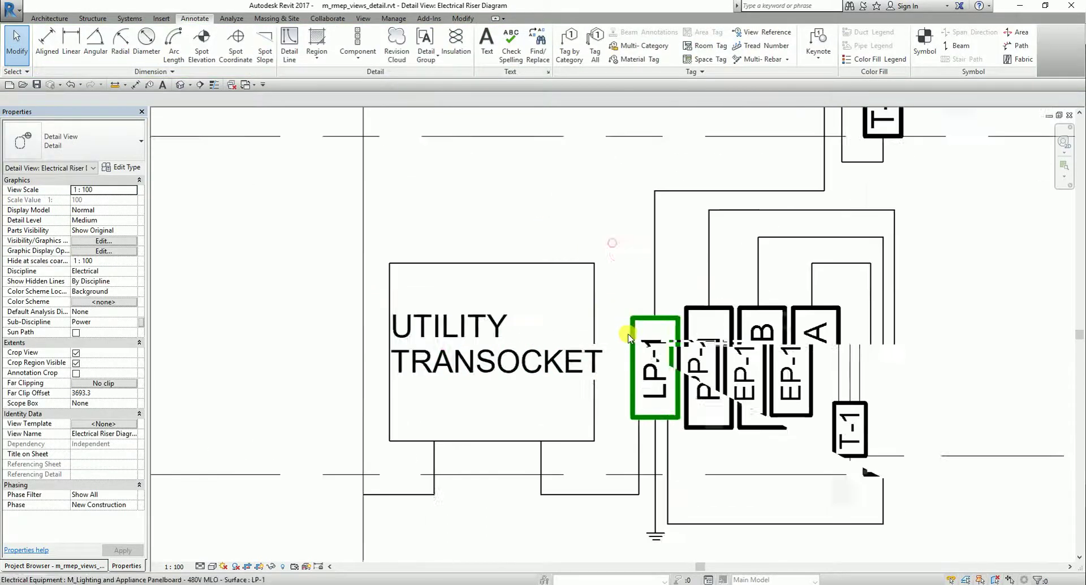
{"action": "left_click", "coordinate": [590, 303]}
{"action": "key", "text": "Right"}
{"action": "key", "text": "Right"}
{"action": "key", "text": "Right"}
{"action": "key", "text": "Right"}
{"action": "key", "text": "Right"}
{"action": "key", "text": "Right"}
{"action": "key", "text": "Right"}
{"action": "key", "text": "Right"}
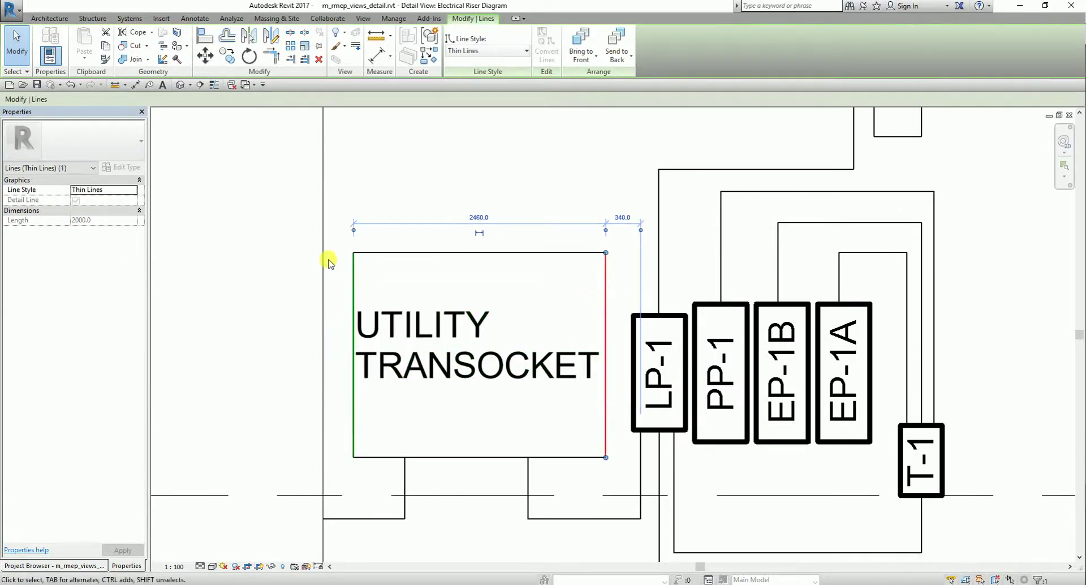
Move the rectangle's outer vertical edge away from the note, to 560 mm from the nearest vertical connector line.
{"action": "left_click", "coordinate": [353, 275]}
{"action": "key", "text": "Left"}
{"action": "key", "text": "Left"}
{"action": "key", "text": "Left"}
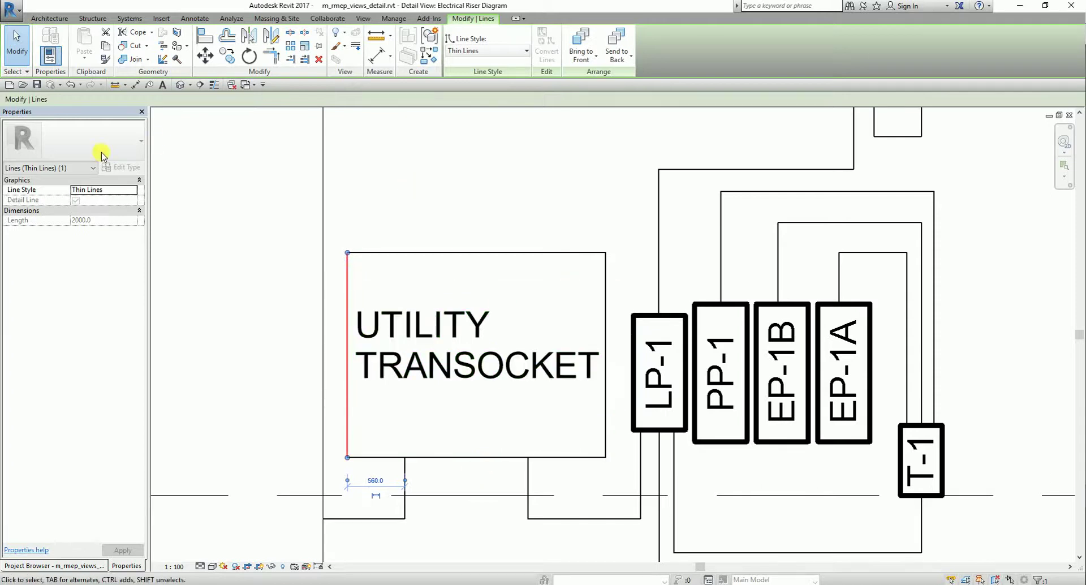
{"action": "left_click", "coordinate": [175, 163]}
Place a 2.5mm Arial text note without leader near the outgoing connector line, reading TO PADMOUNT on one line and TRANSFORMER on the next.
{"action": "scroll", "coordinate": [630, 368], "scroll_direction": "down", "scroll_amount": 3}
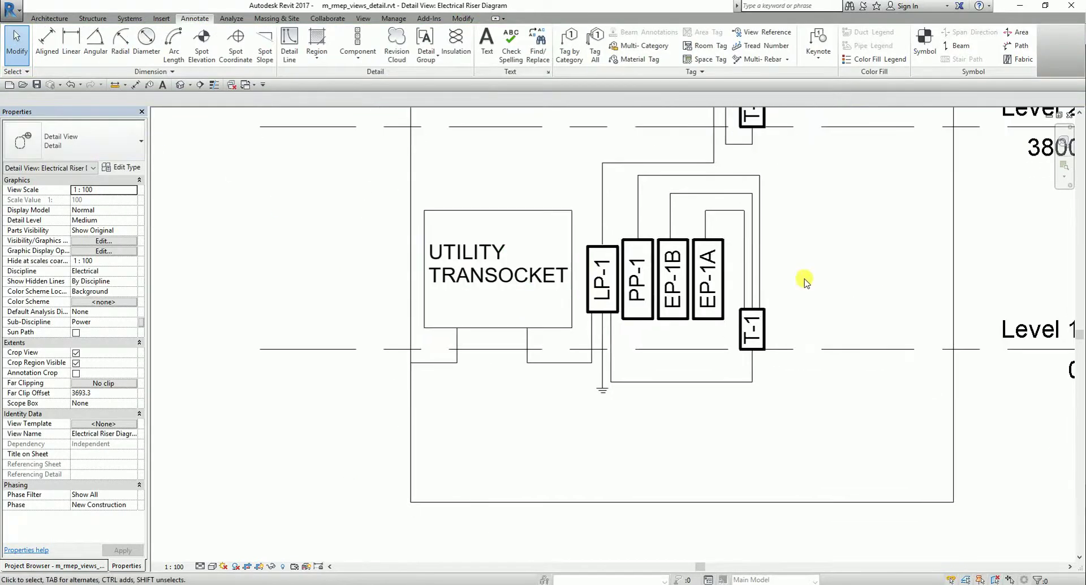
{"action": "middle_click_drag", "start_coordinate": [586, 350], "coordinate": [667, 336]}
{"action": "left_click", "coordinate": [487, 40]}
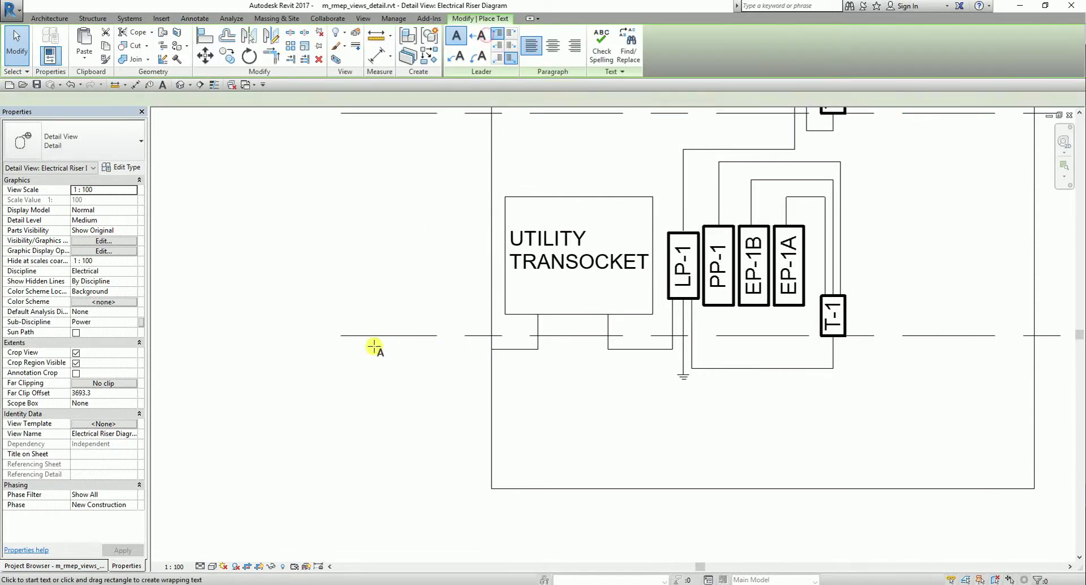
{"action": "left_click", "coordinate": [358, 342]}
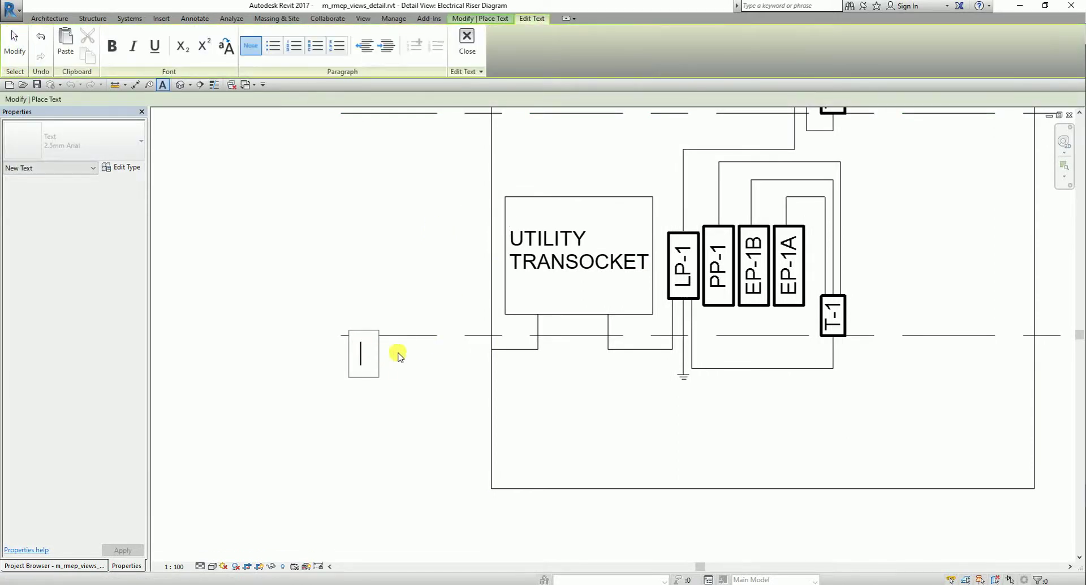
{"action": "type", "text": "TO PADMOUNT"}
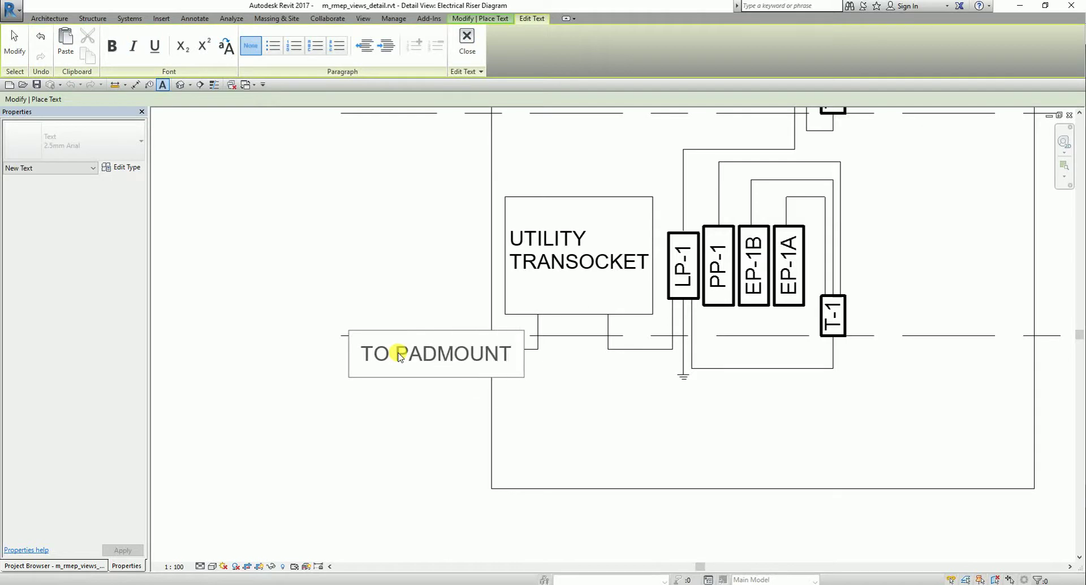
{"action": "key", "text": "Return"}
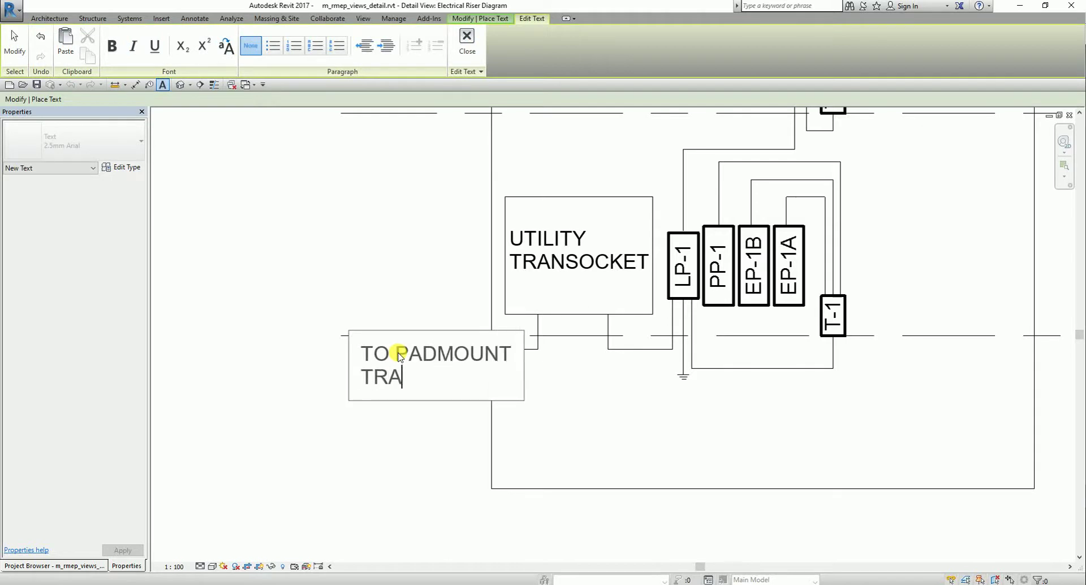
{"action": "type", "text": "TRANSFORMER"}
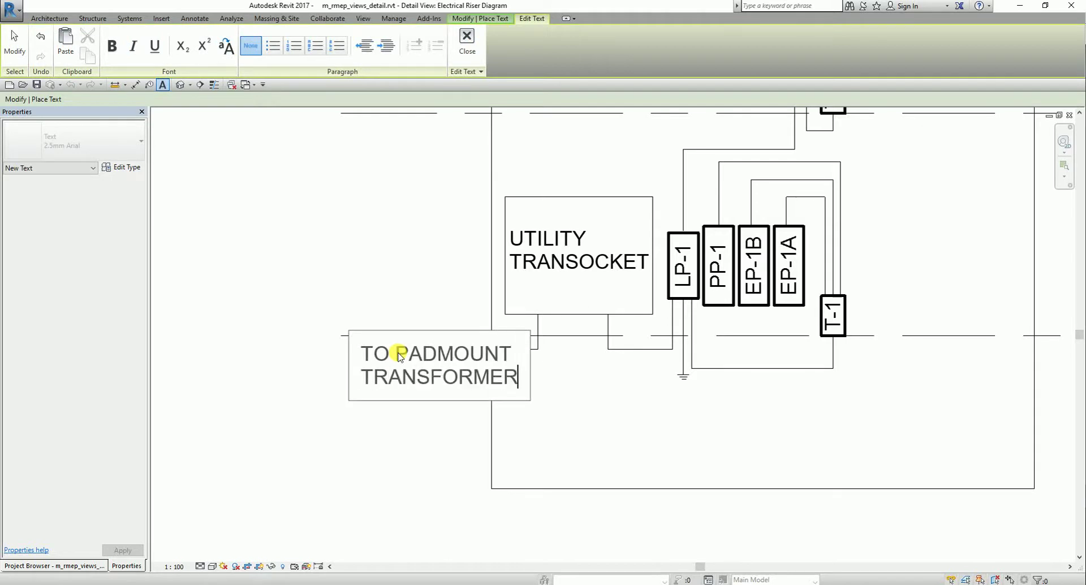
{"action": "left_click", "coordinate": [613, 458]}
{"action": "left_click", "coordinate": [17, 46]}
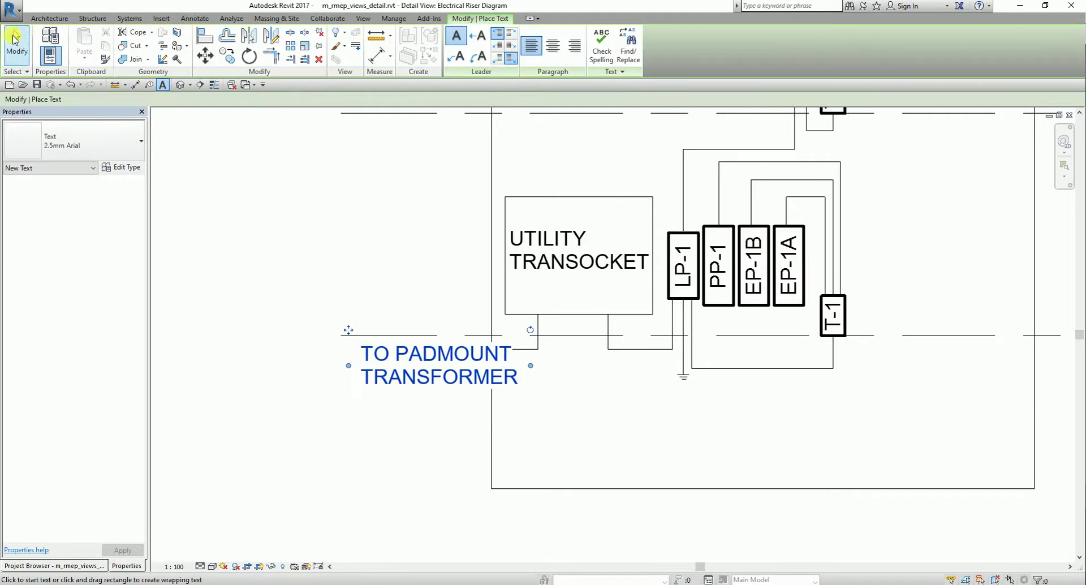
Move the TO PADMOUNT TRANSFORMER note just outside the crop boundary, with its first line level with the connector line's end.
{"action": "left_click", "coordinate": [421, 382]}
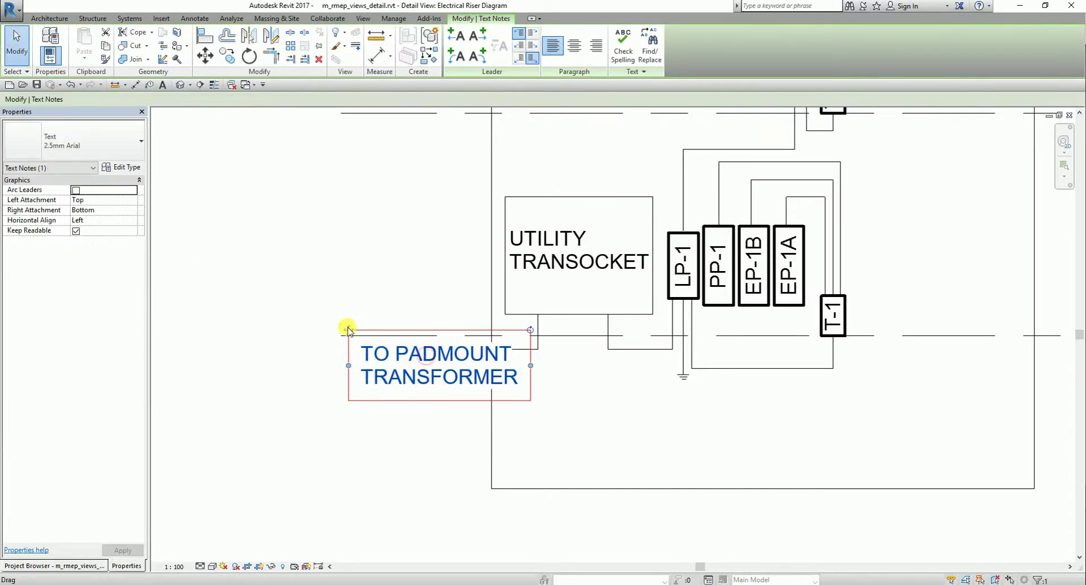
{"action": "left_click_drag", "start_coordinate": [347, 330], "coordinate": [300, 330]}
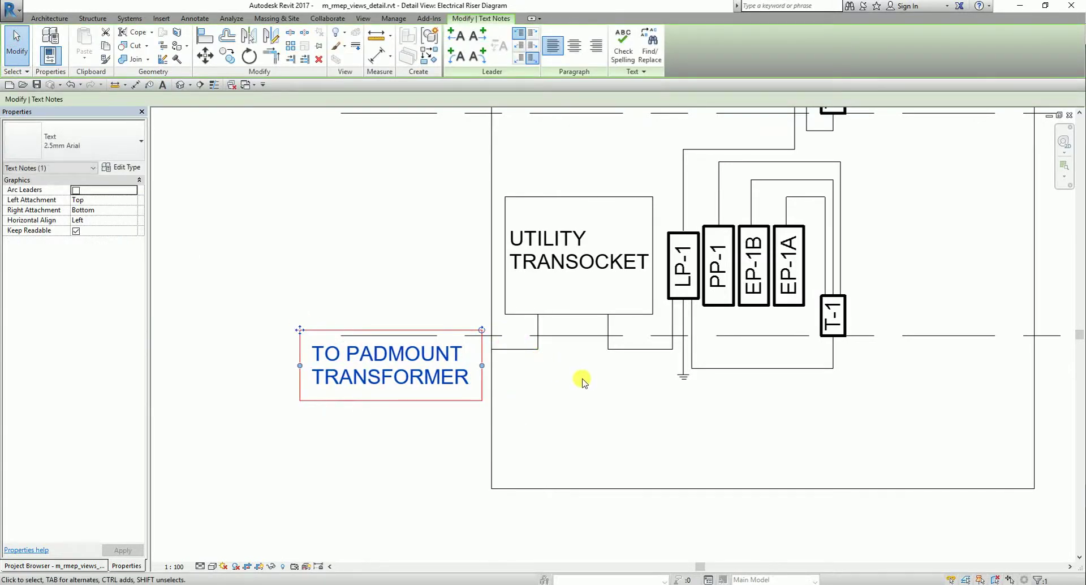
{"action": "key", "text": "Up"}
{"action": "key", "text": "Up"}
{"action": "key", "text": "Right"}
{"action": "key", "text": "Right"}
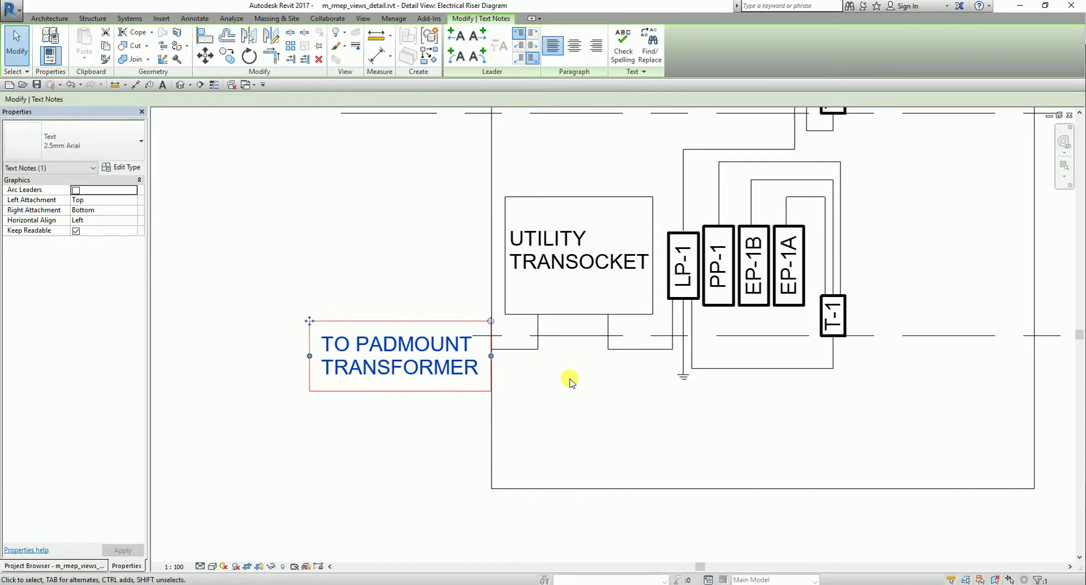
{"action": "key", "text": "Down"}
{"action": "key", "text": "Down"}
{"action": "key", "text": "Down"}
{"action": "key", "text": "Right"}
{"action": "key", "text": "Right"}
{"action": "key", "text": "Right"}
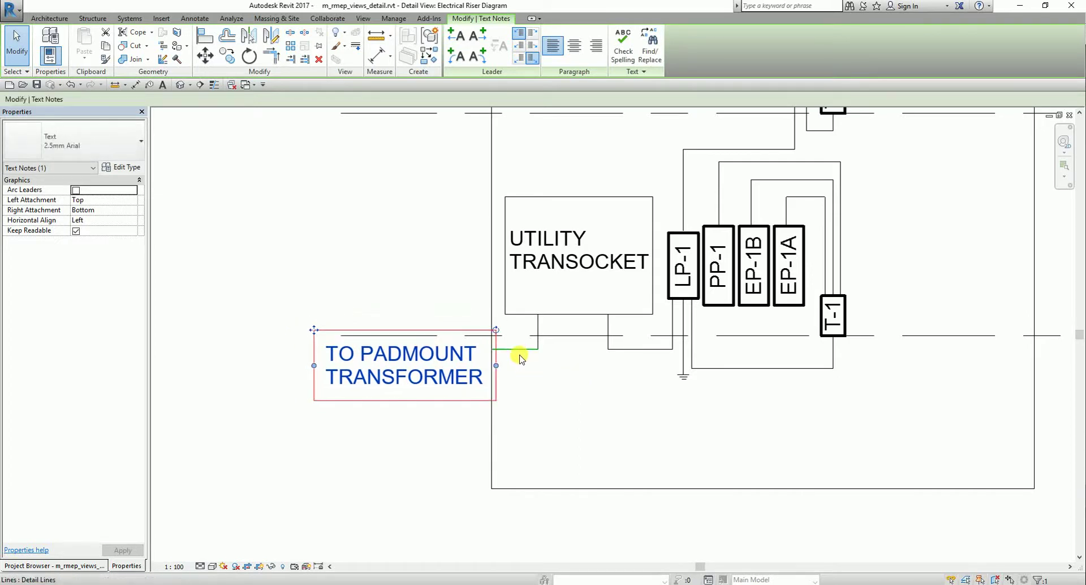
{"action": "left_click", "coordinate": [554, 385]}
Add a 2.5mm Arial text note reading GROUND ROD, with a two-segment leader pointing to the ground symbol below LP-1.
{"action": "scroll", "coordinate": [665, 416], "scroll_direction": "down", "scroll_amount": 1}
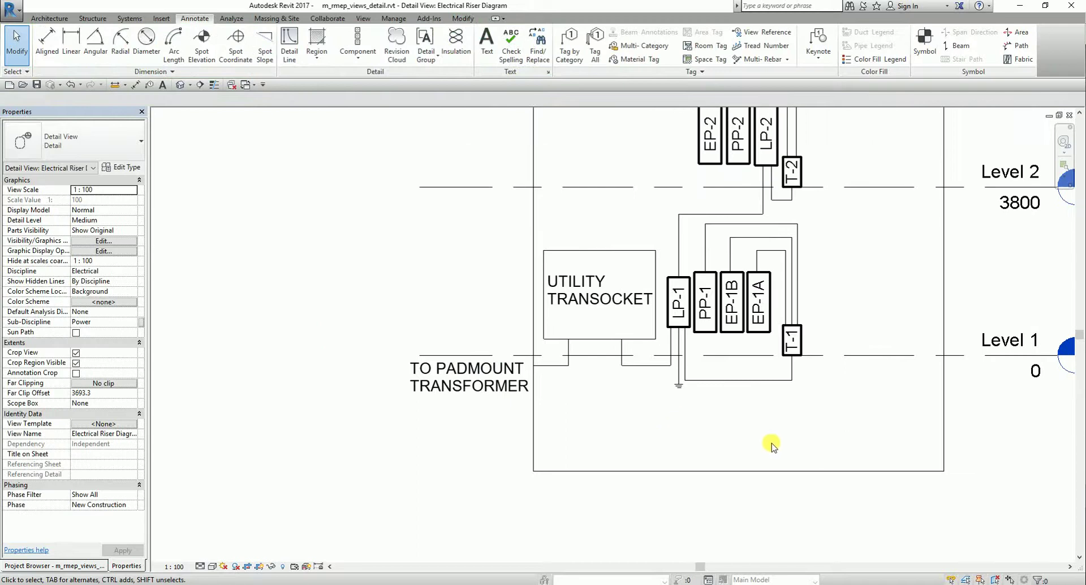
{"action": "middle_click_drag", "start_coordinate": [774, 449], "coordinate": [728, 432]}
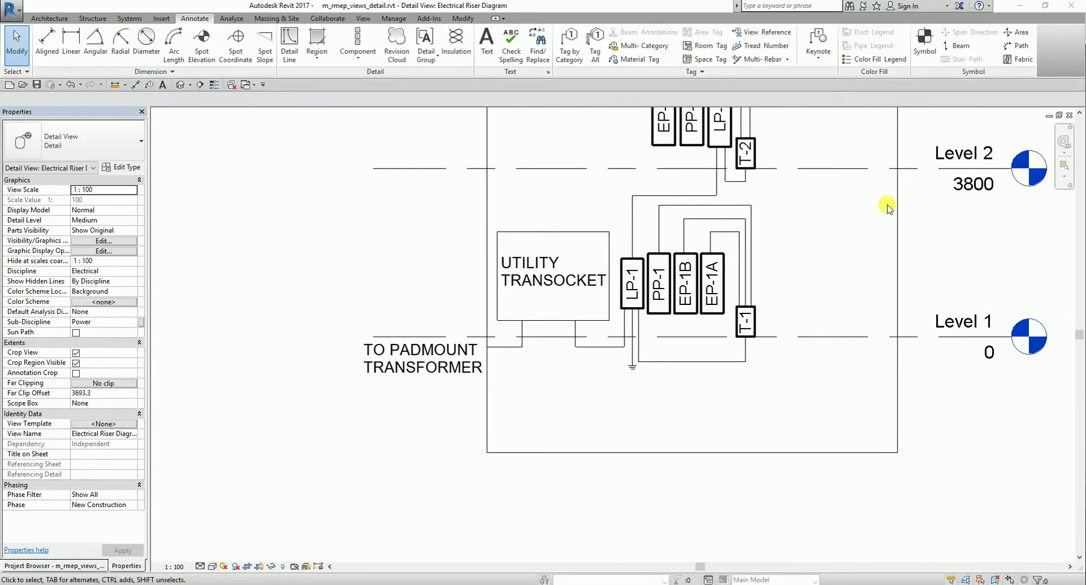
{"action": "scroll", "coordinate": [644, 395], "scroll_direction": "up", "scroll_amount": 3}
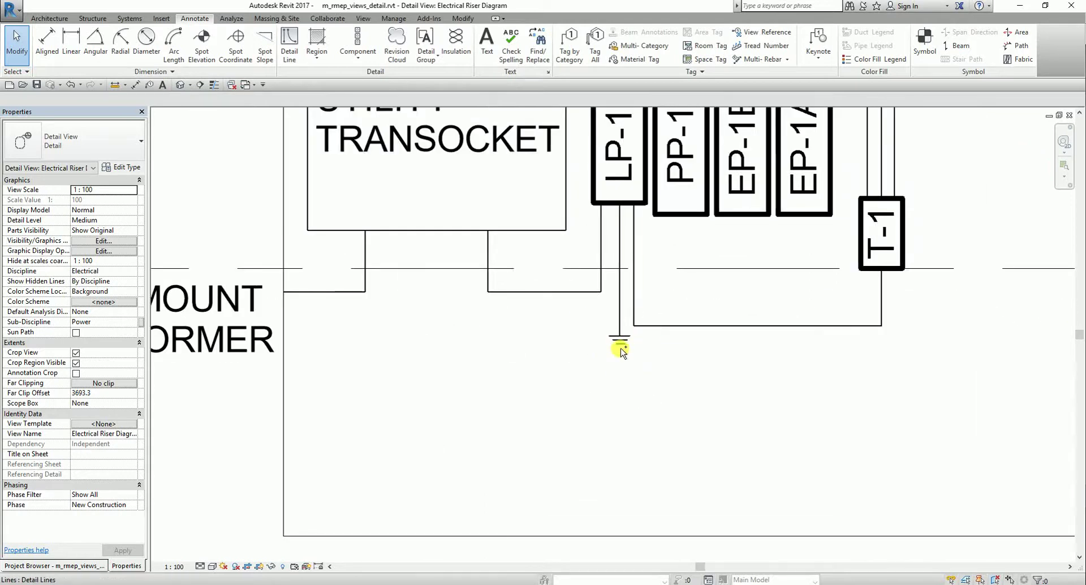
{"action": "left_click", "coordinate": [625, 356]}
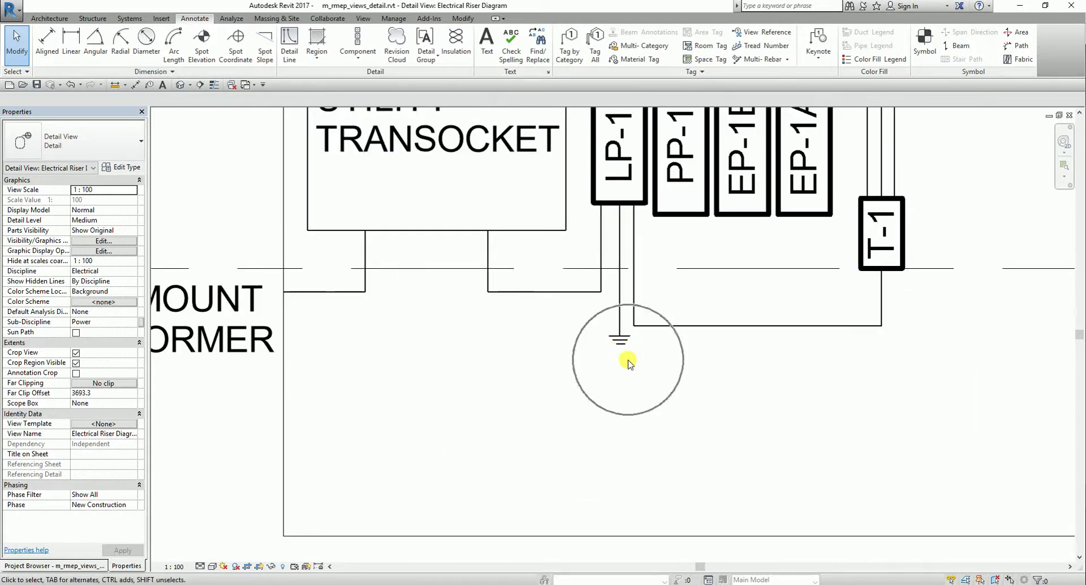
{"action": "left_click", "coordinate": [485, 42]}
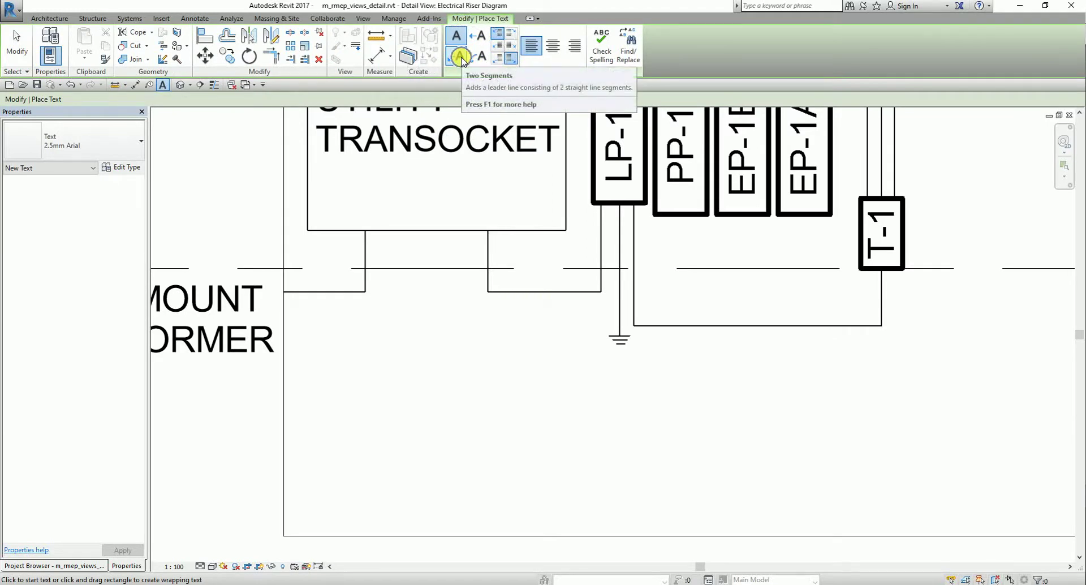
{"action": "left_click", "coordinate": [458, 56]}
{"action": "scroll", "coordinate": [612, 337], "scroll_direction": "up", "scroll_amount": 3}
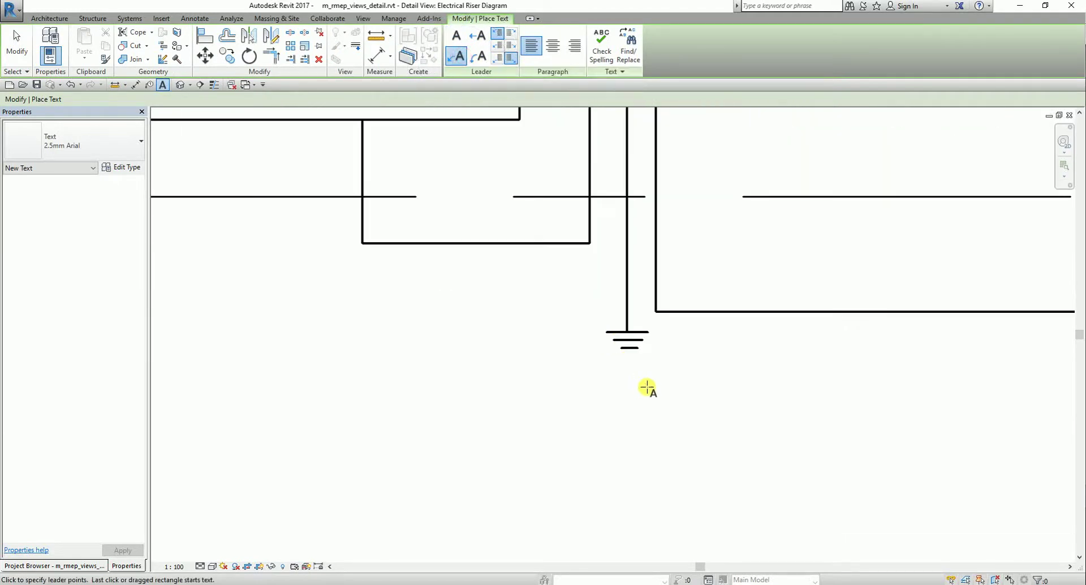
{"action": "left_click", "coordinate": [631, 357]}
{"action": "scroll", "coordinate": [699, 441], "scroll_direction": "down", "scroll_amount": 5}
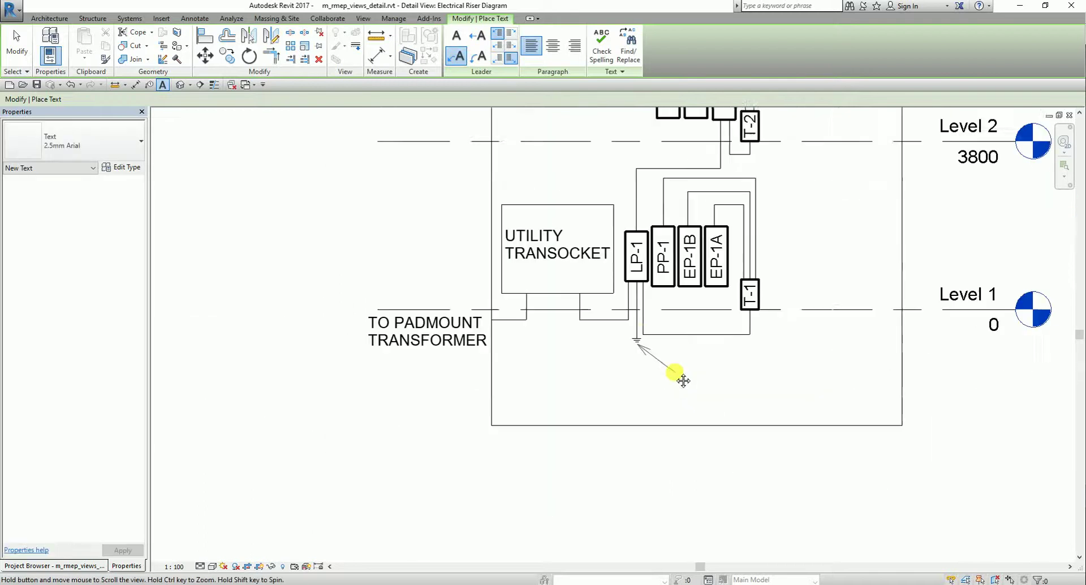
{"action": "left_click", "coordinate": [622, 355]}
{"action": "left_click", "coordinate": [651, 353]}
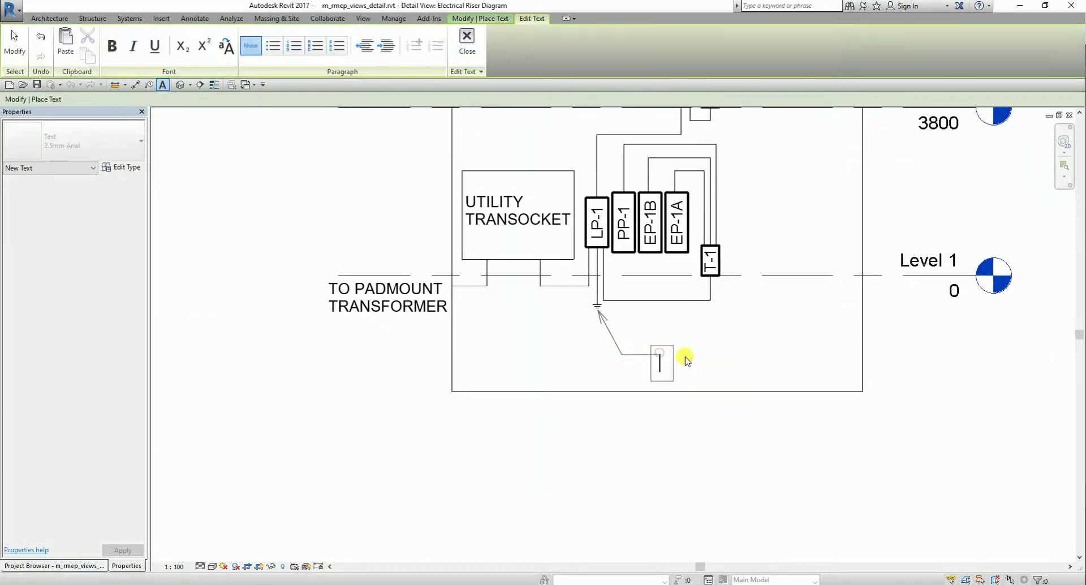
{"action": "type", "text": "GROUND ROD"}
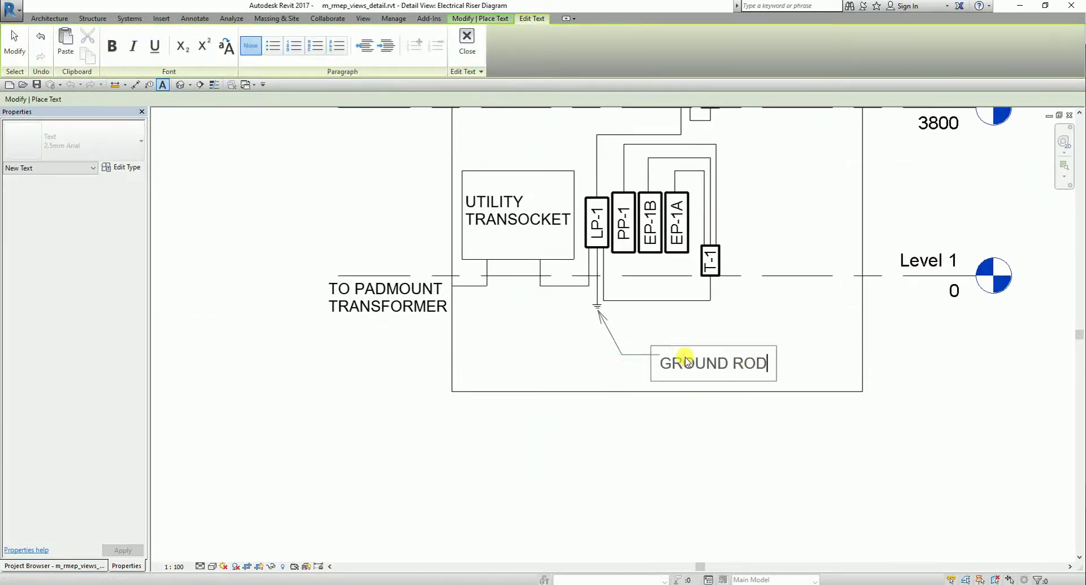
{"action": "left_click", "coordinate": [829, 474]}
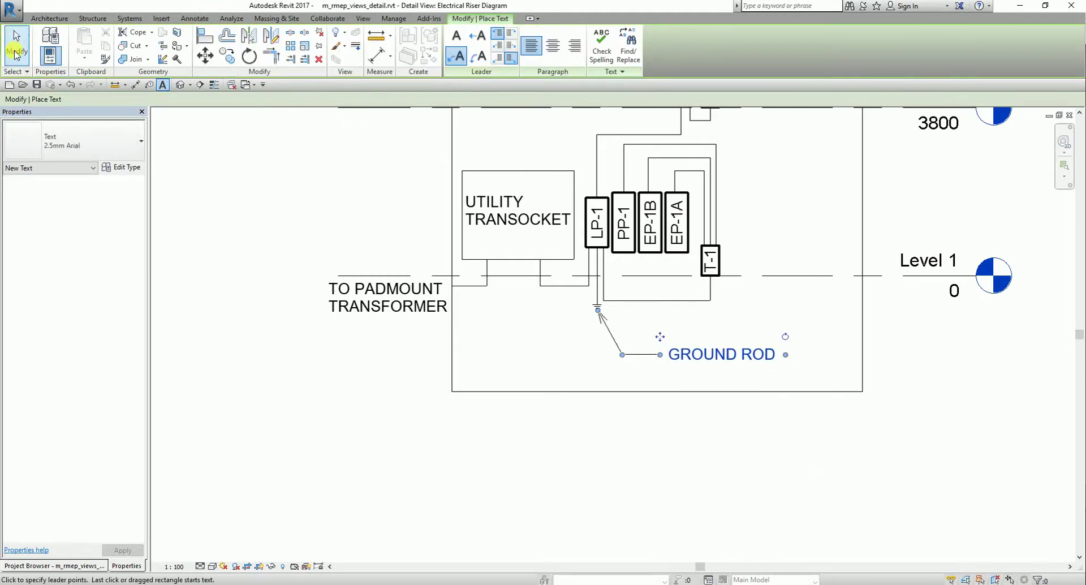
{"action": "key", "text": "Escape"}
Narrow the crop region by moving its vertical boundary on the level-head side inward, closer to the transformers.
{"action": "scroll", "coordinate": [750, 382], "scroll_direction": "down", "scroll_amount": 2}
{"action": "scroll", "coordinate": [739, 400], "scroll_direction": "up", "scroll_amount": 3}
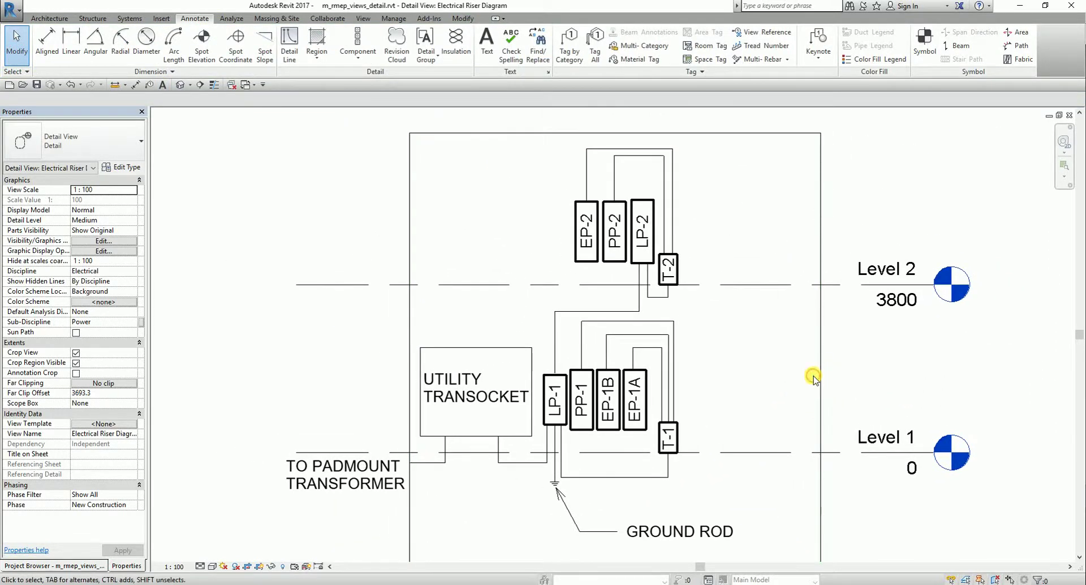
{"action": "left_click", "coordinate": [819, 368]}
{"action": "left_click_drag", "start_coordinate": [820, 351], "coordinate": [771, 356]}
{"action": "middle_click_drag", "start_coordinate": [727, 405], "coordinate": [710, 307]}
{"action": "left_click", "coordinate": [873, 451]}
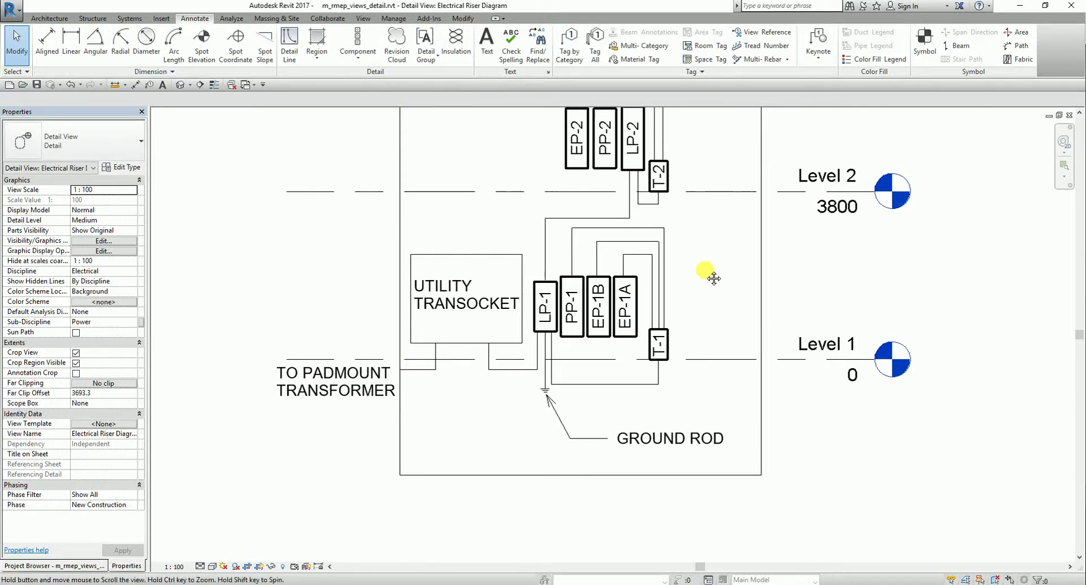
{"action": "mouse_move", "coordinate": [714, 276]}
{"action": "middle_mouse_down"}
{"action": "mouse_move", "coordinate": [713, 371]}
{"action": "mouse_move", "coordinate": [715, 357]}
{"action": "middle_mouse_up"}
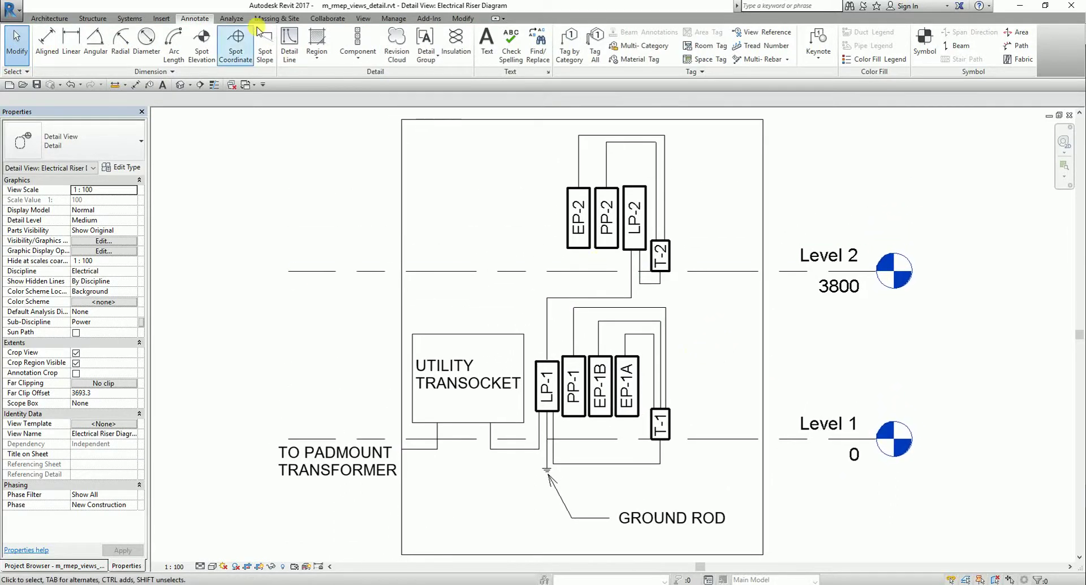